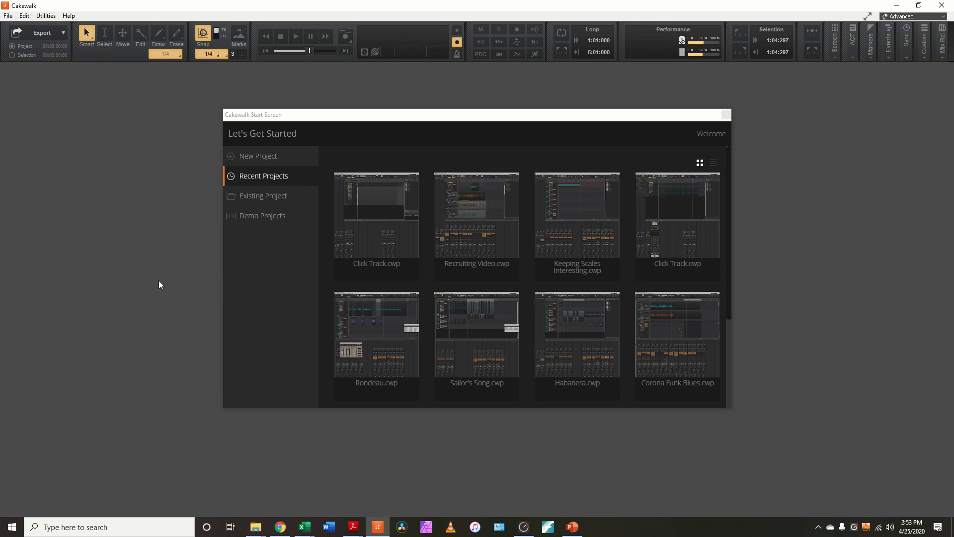
# Step: Start a new project and set its location to the Dragon Slayer folder inside Elkins\Arrangements
pyautogui.click(8, 16)
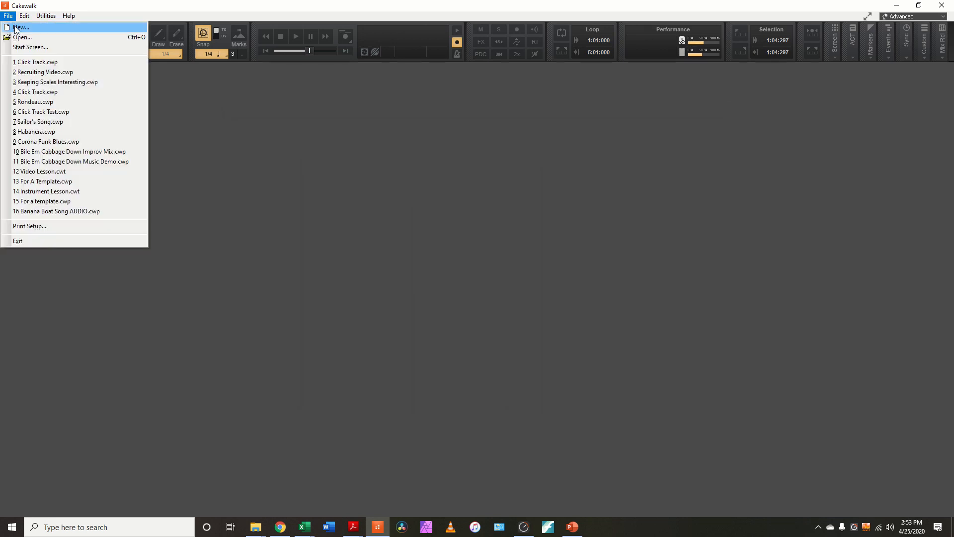
pyautogui.click(15, 28)
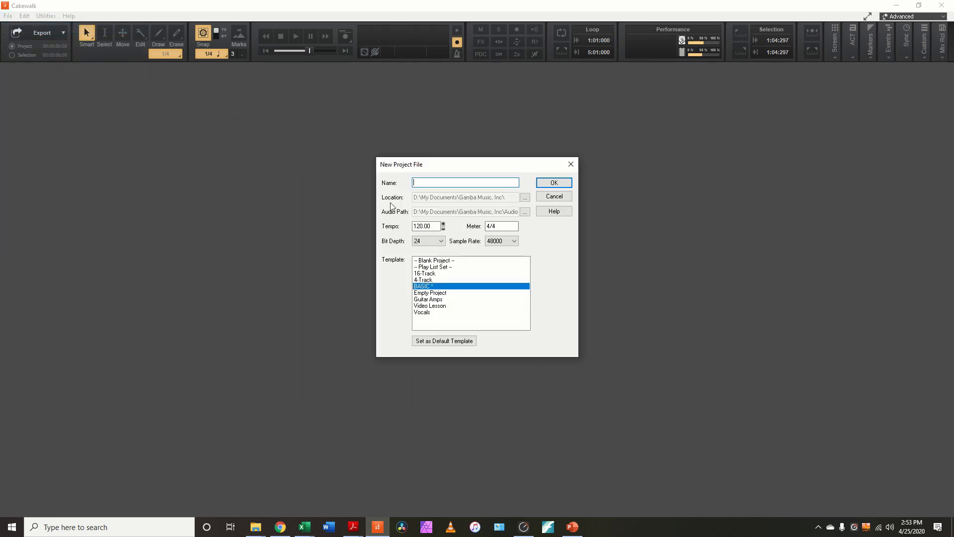
pyautogui.click(524, 197)
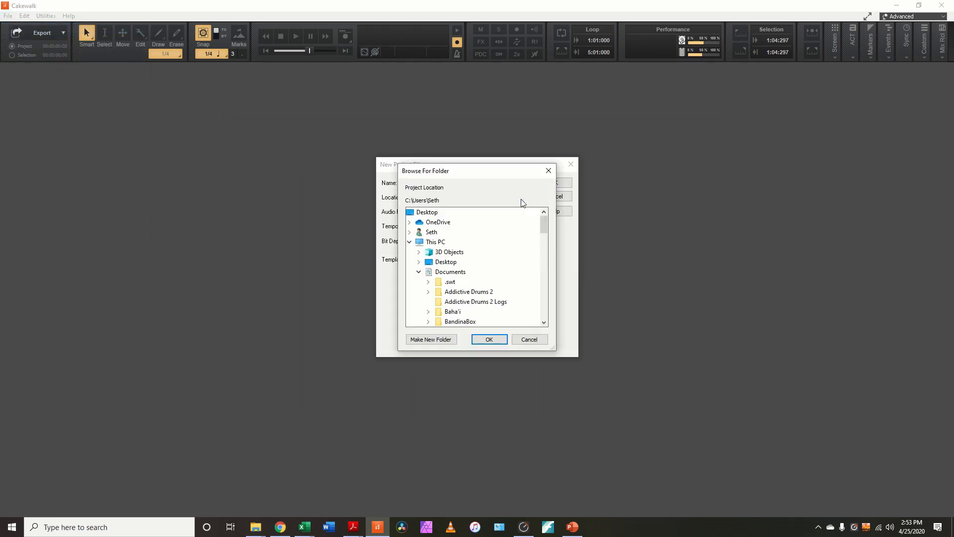
pyautogui.scroll(-3, 486, 266)
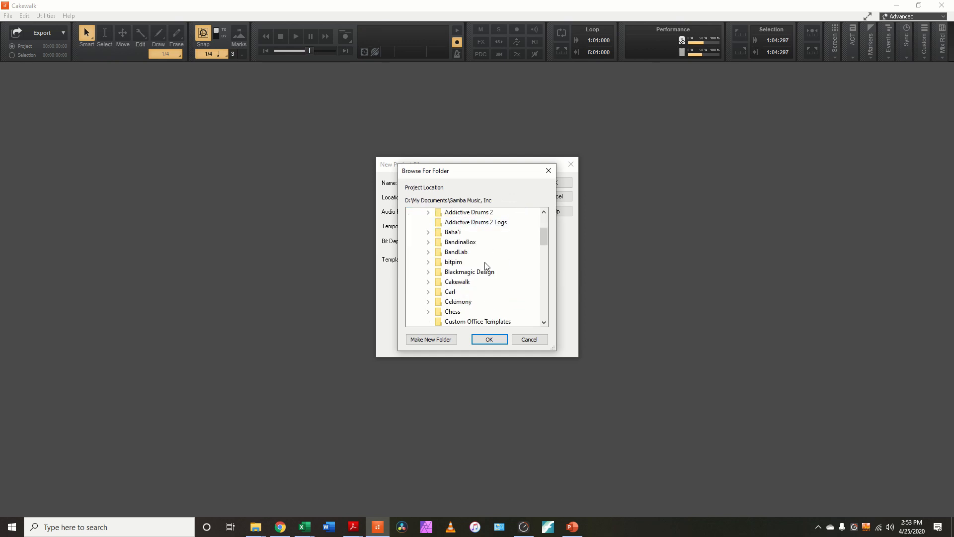
pyautogui.scroll(-4, 485, 265)
pyautogui.click(464, 261)
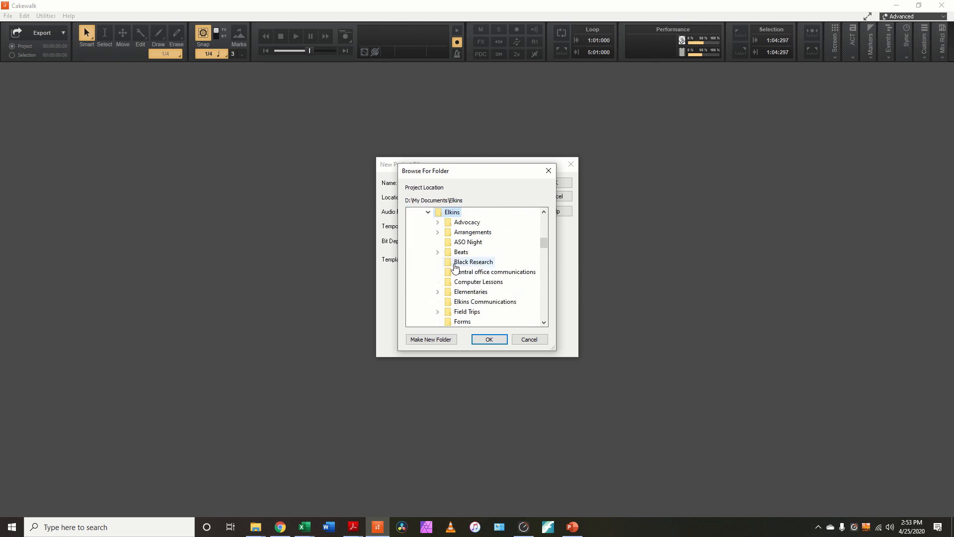
pyautogui.scroll(-5, 456, 264)
pyautogui.scroll(5, 457, 262)
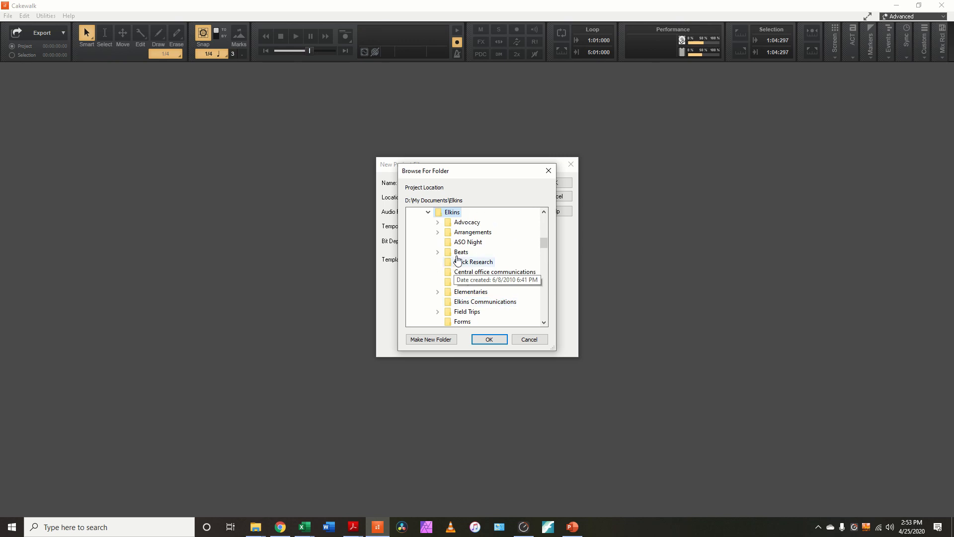
pyautogui.click(472, 232)
pyautogui.scroll(-4, 464, 252)
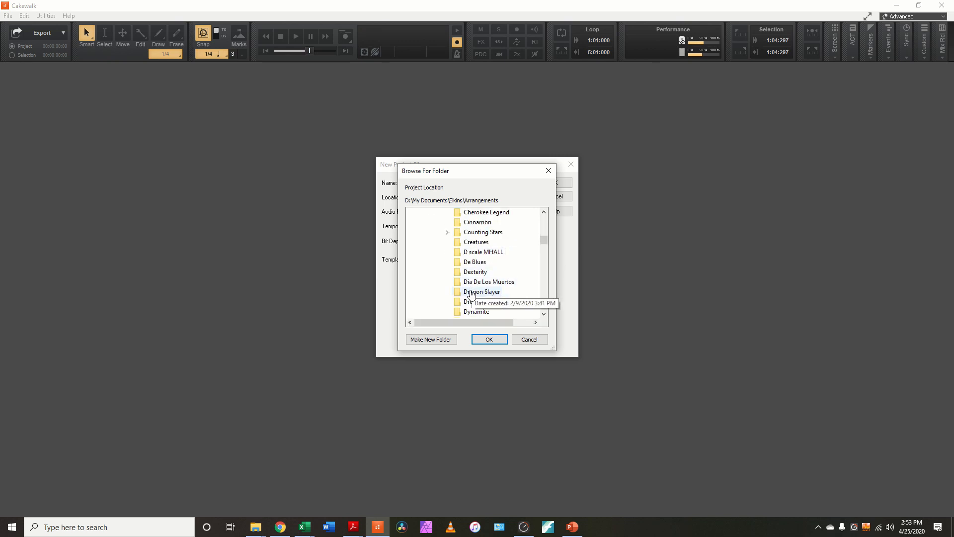
pyautogui.click(471, 293)
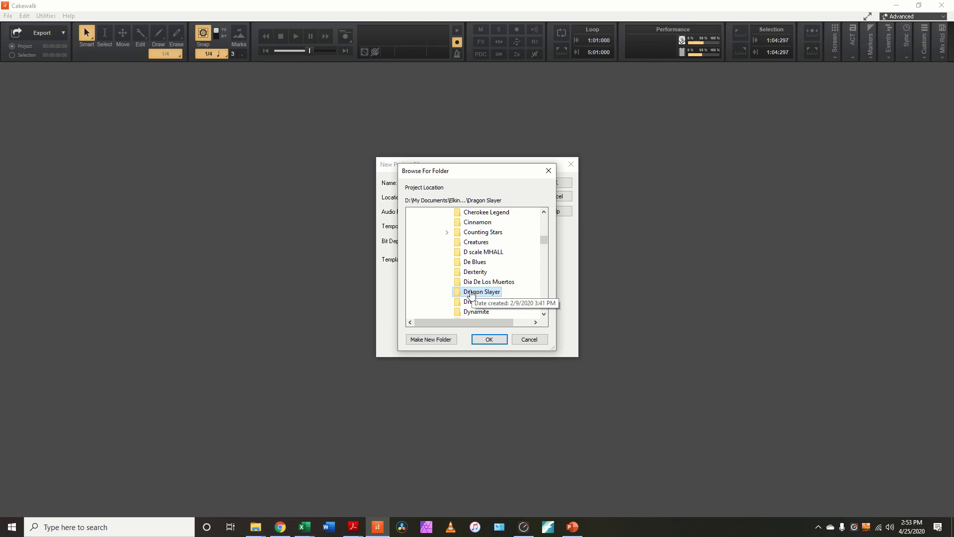
pyautogui.click(489, 340)
# Step: Name the project "Dragon Slayer Panel Video", set the tempo to 140, and create it from the BASIC template
pyautogui.click(459, 183)
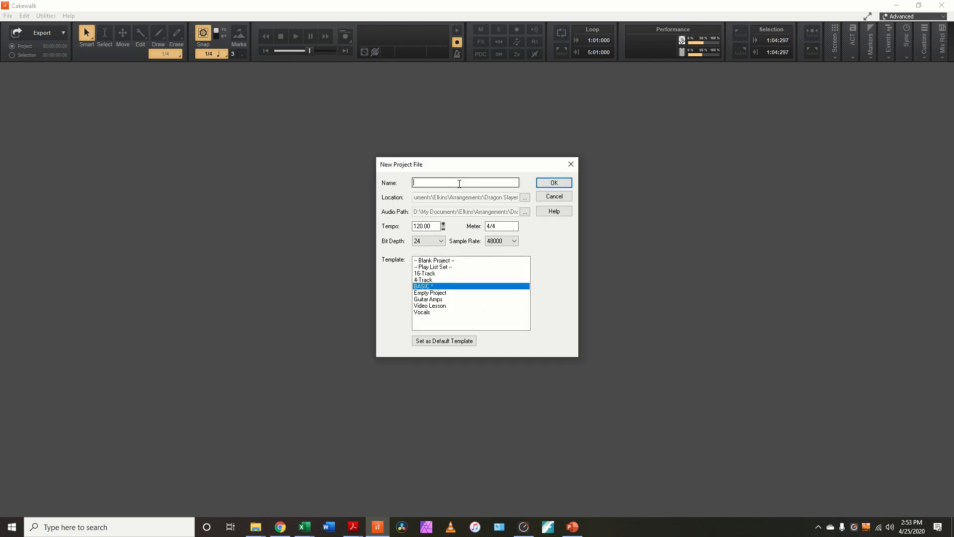
pyautogui.write('Drag')
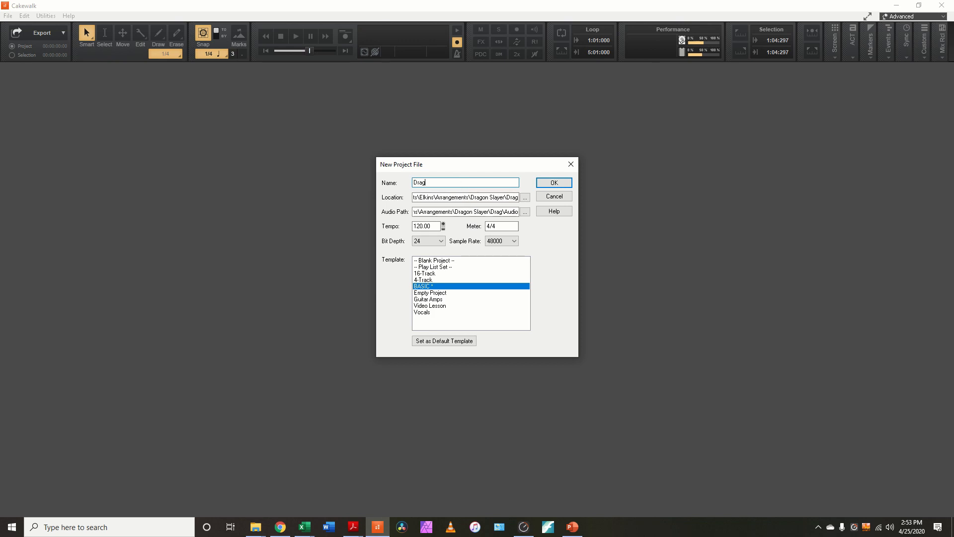
pyautogui.write('on Slay')
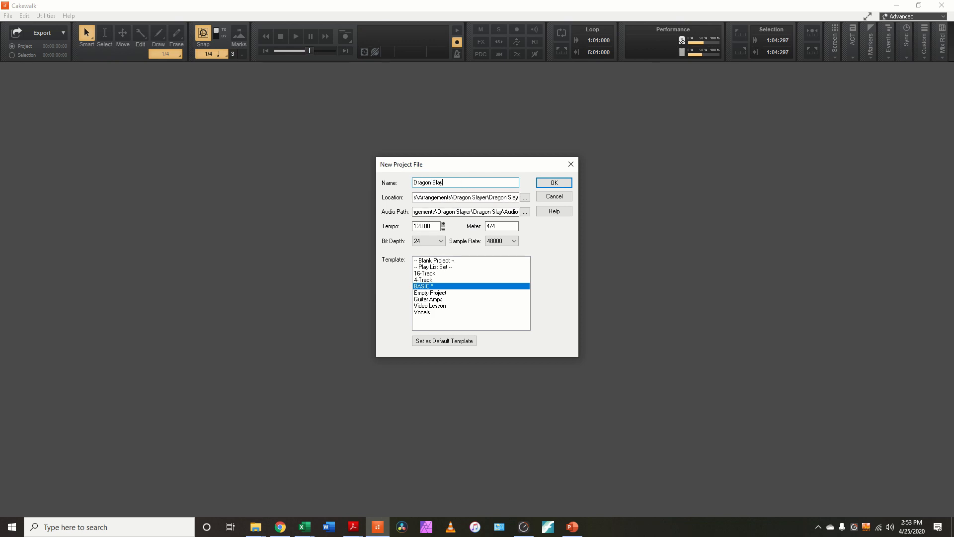
pyautogui.write('er Panel Video')
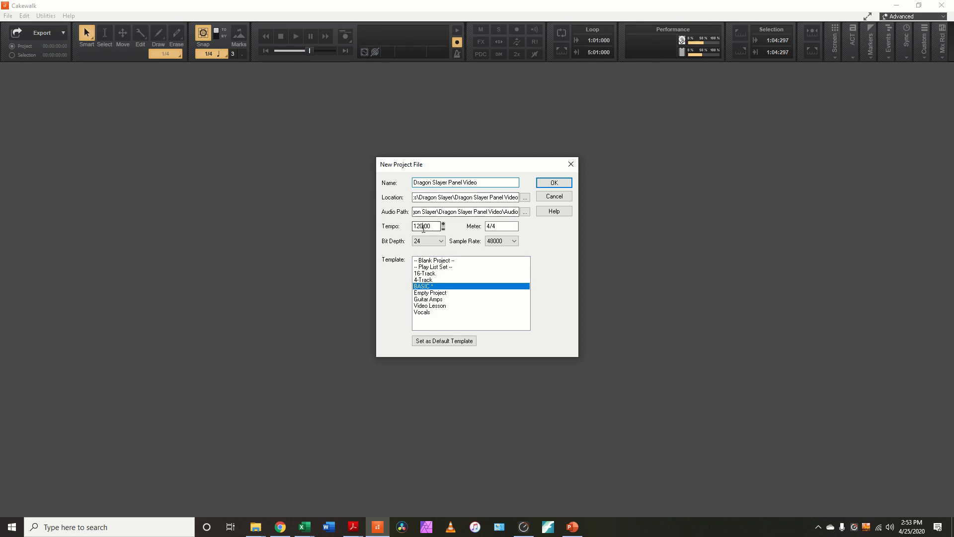
pyautogui.doubleClick(419, 226)
pyautogui.write('140')
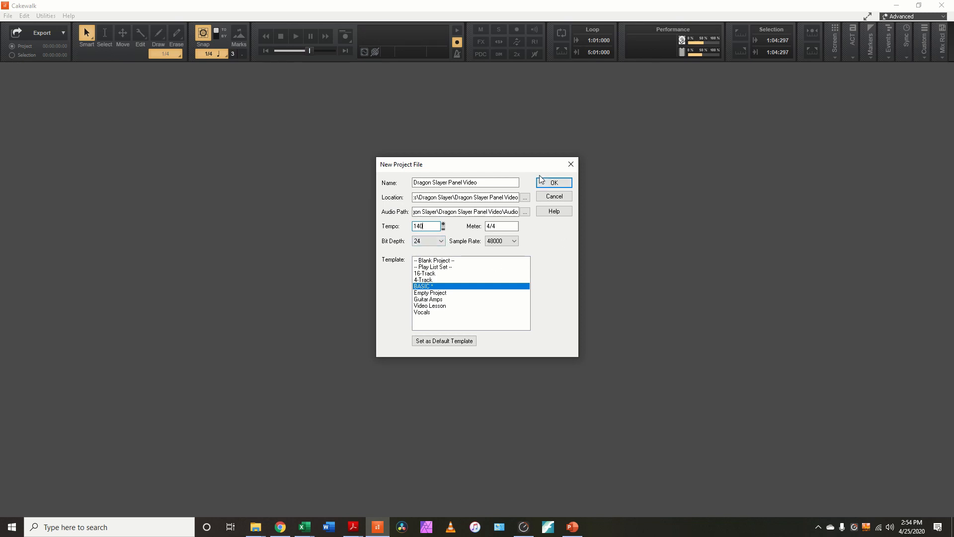
pyautogui.click(550, 184)
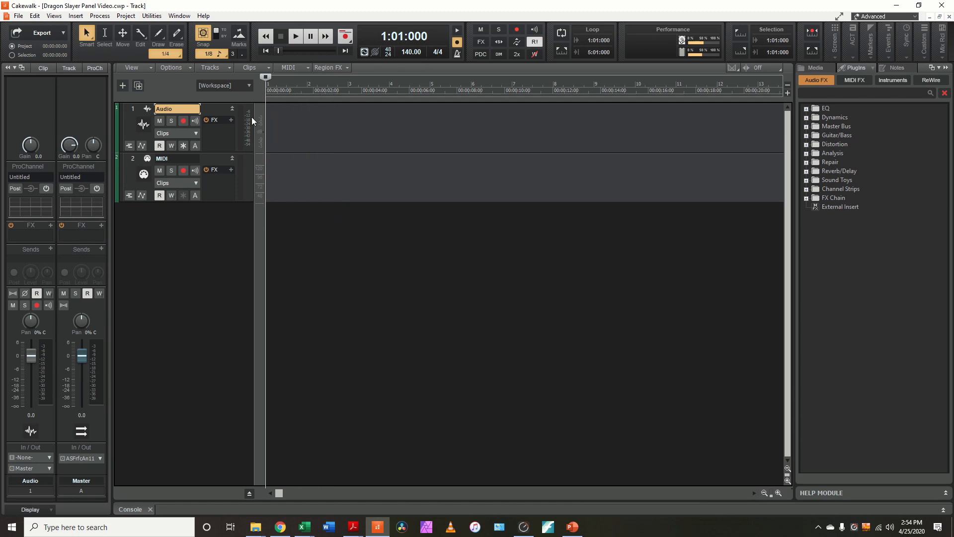
# Step: Insert the Cakewalk TTS-1 soft synth with a Simple Instrument Track and expand that track to show all its controls
pyautogui.click(57, 17)
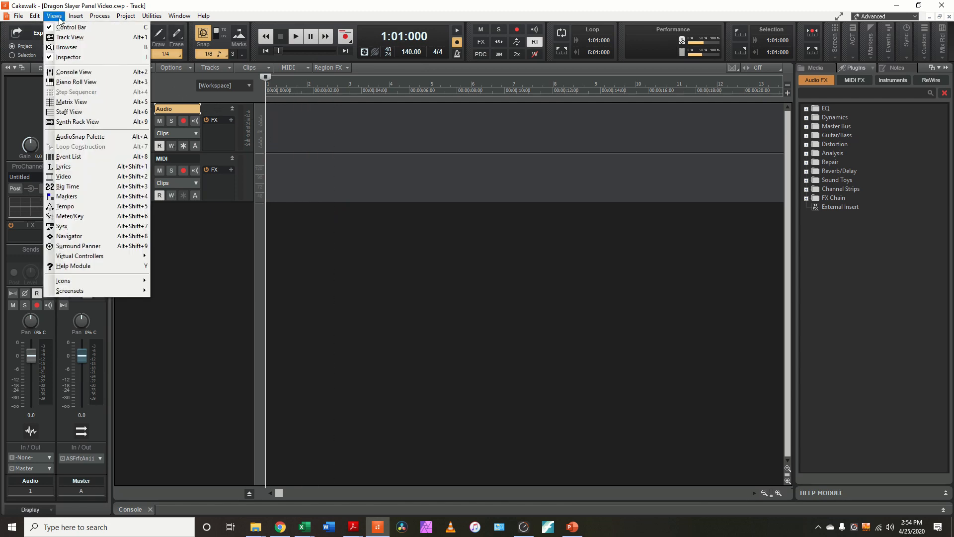
pyautogui.click(68, 122)
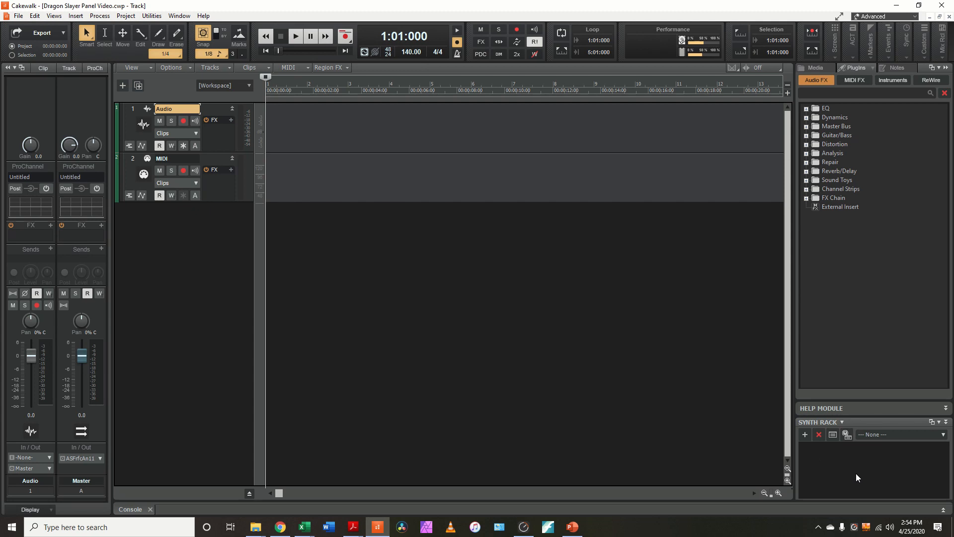
pyautogui.click(801, 435)
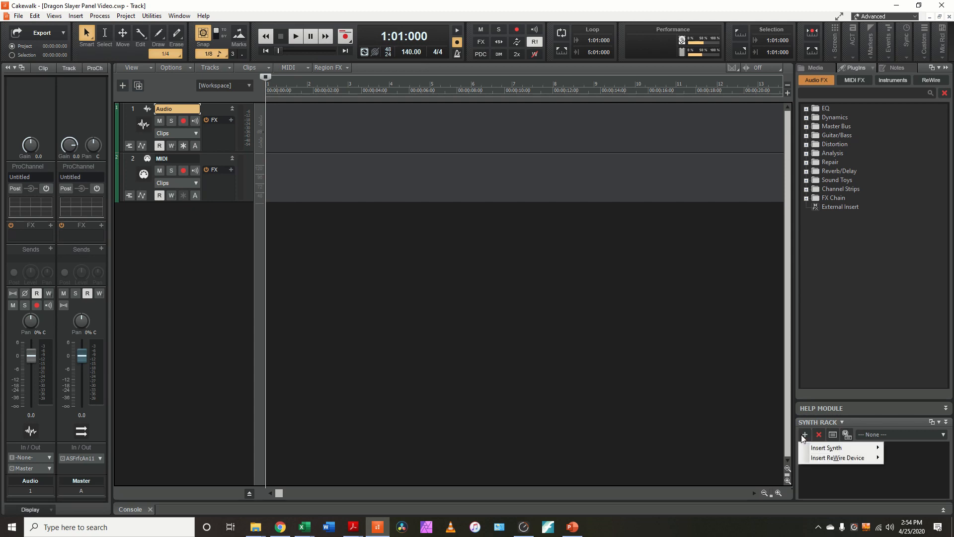
pyautogui.moveTo(826, 448)
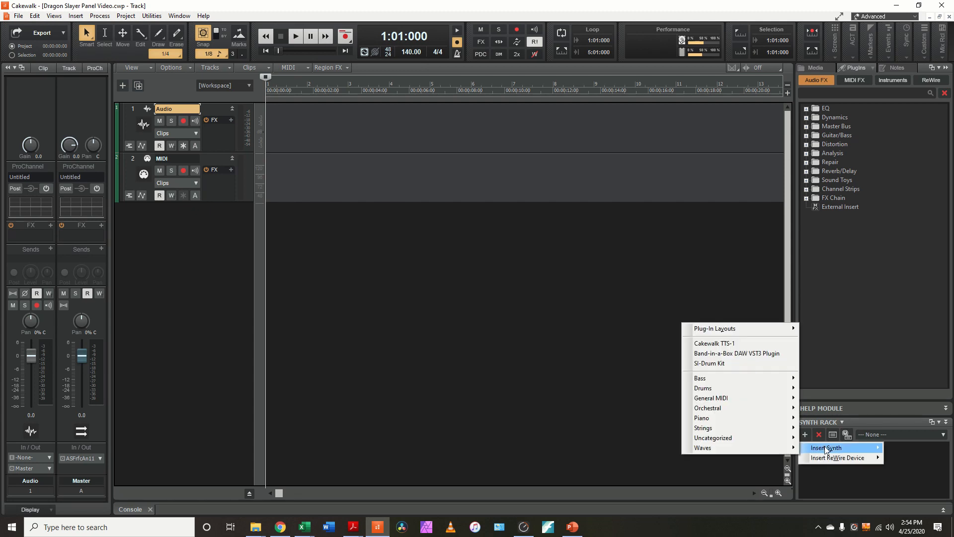
pyautogui.click(726, 344)
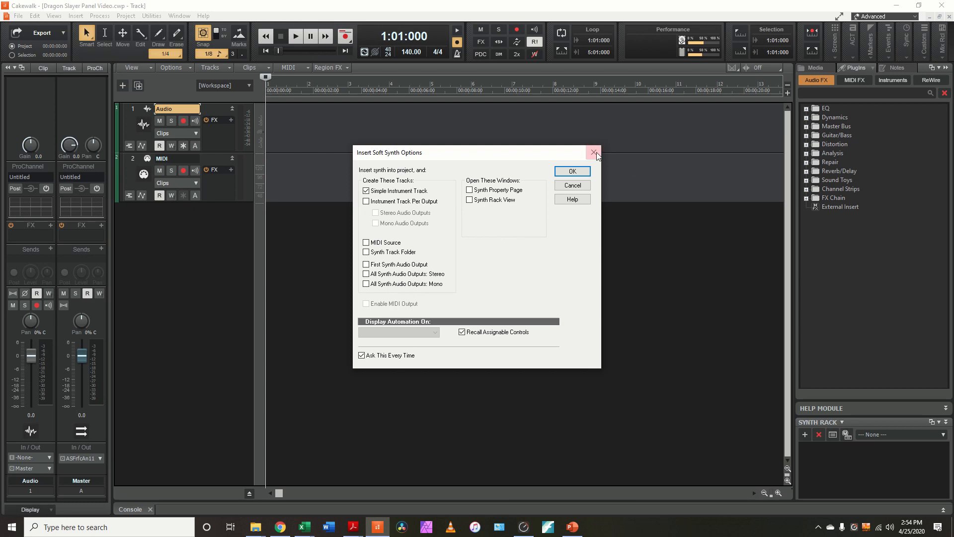
pyautogui.click(572, 172)
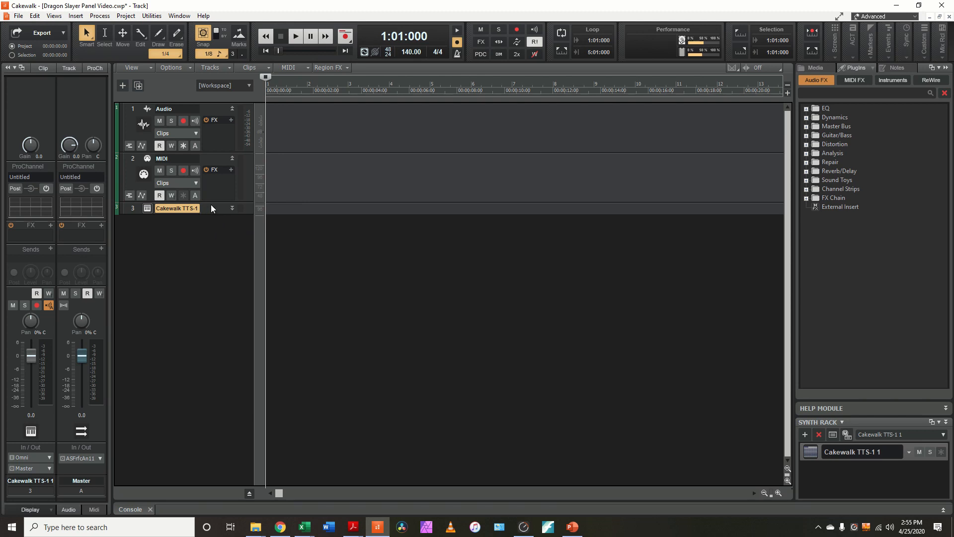
pyautogui.moveTo(212, 203); pyautogui.dragTo(186, 345)
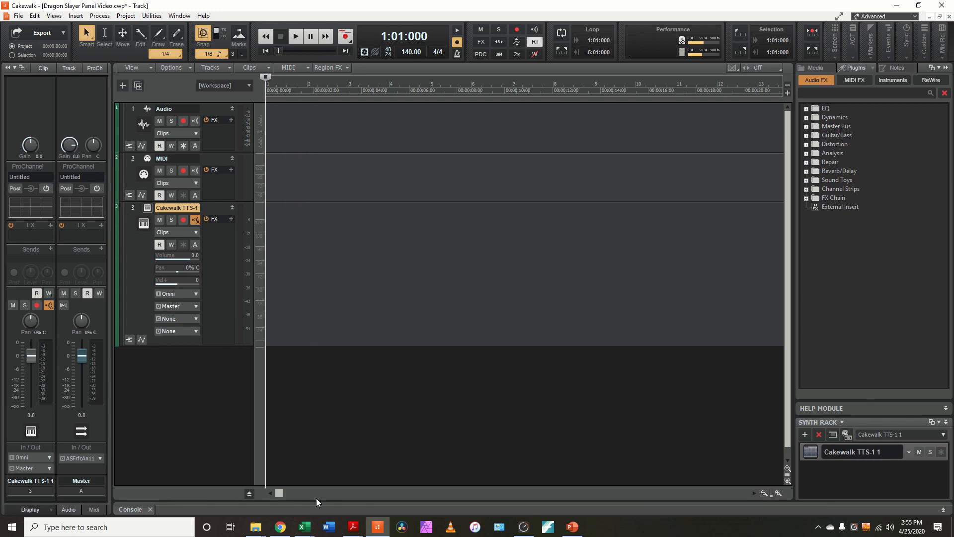
# Step: Open the Piano Roll view in an enlarged pane beneath the tracks and audition its keys from C6 downward
pyautogui.moveTo(330, 444); pyautogui.dragTo(359, 294)
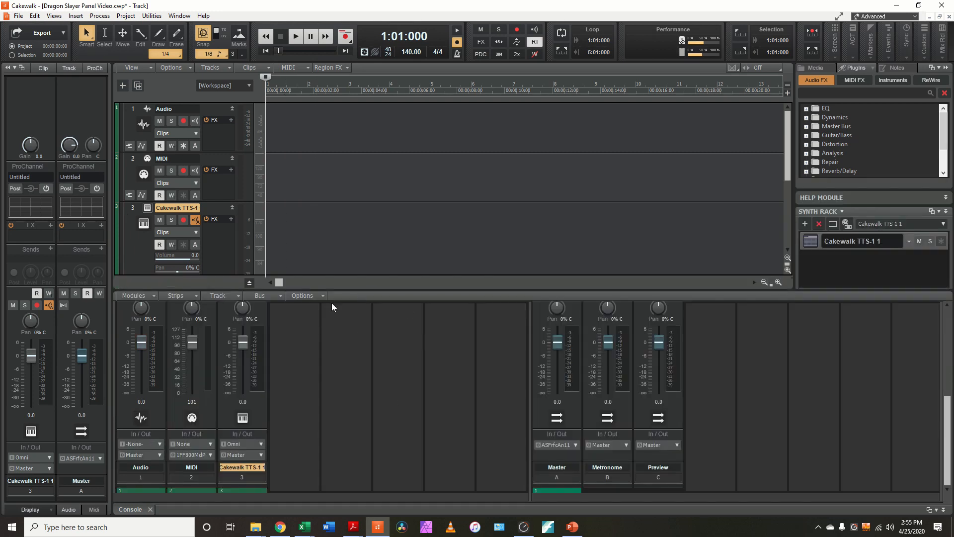
pyautogui.click(54, 18)
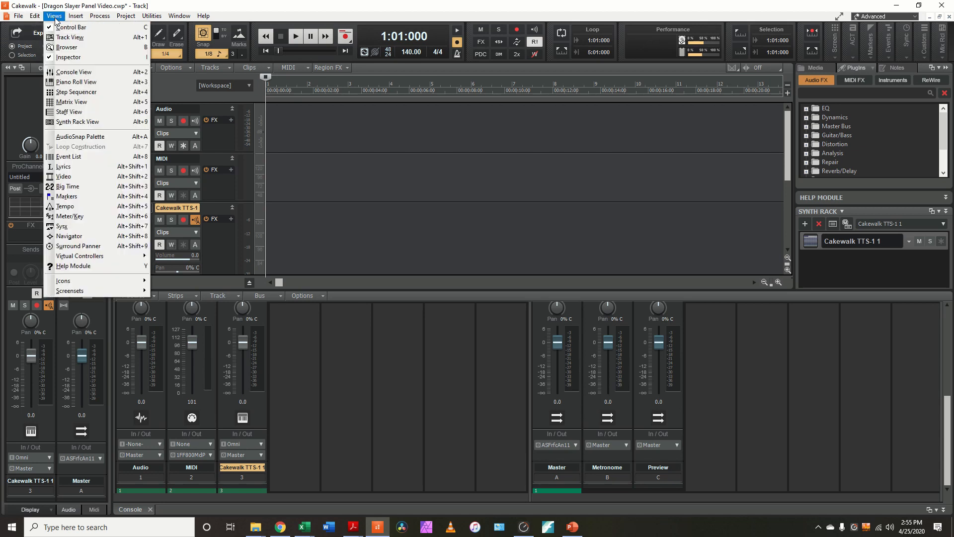
pyautogui.click(78, 83)
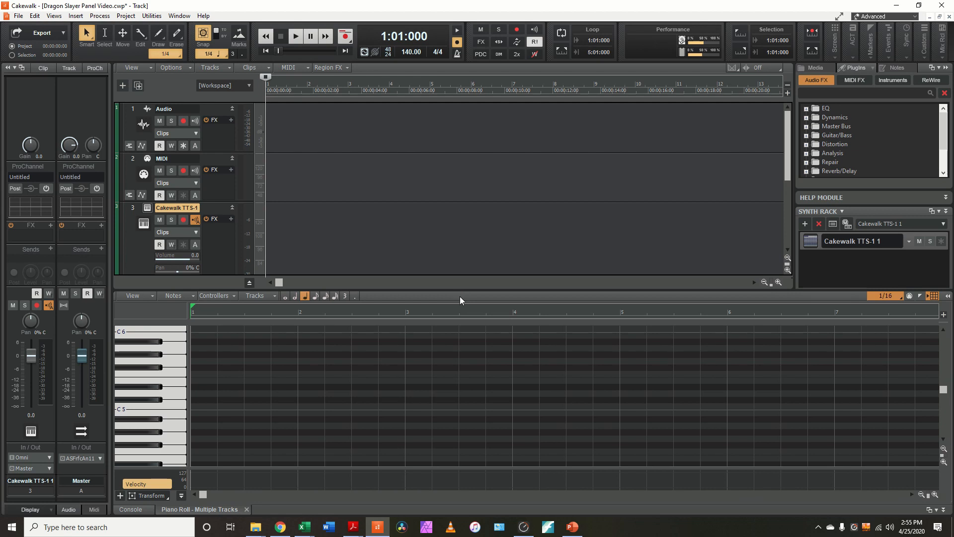
pyautogui.moveTo(459, 290); pyautogui.dragTo(464, 188)
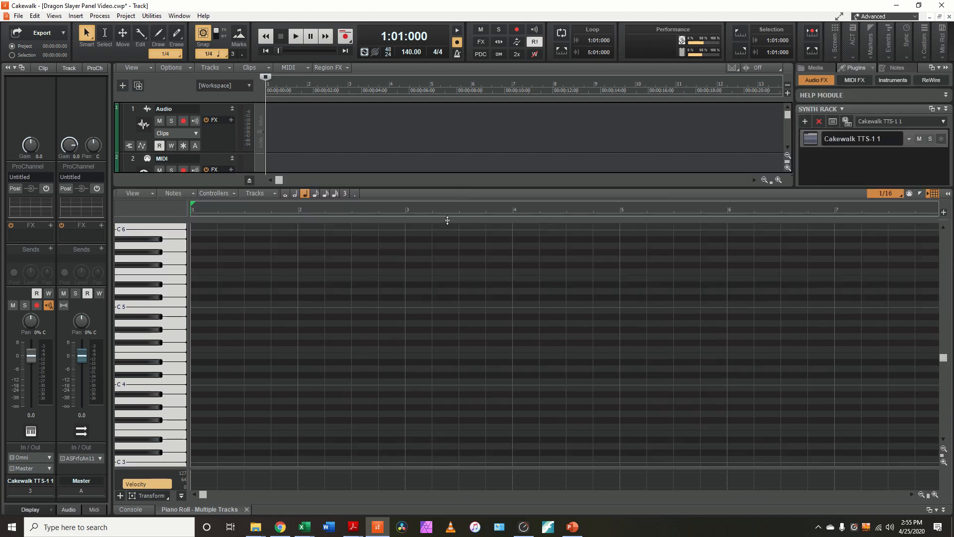
pyautogui.scroll(-3, 369, 119)
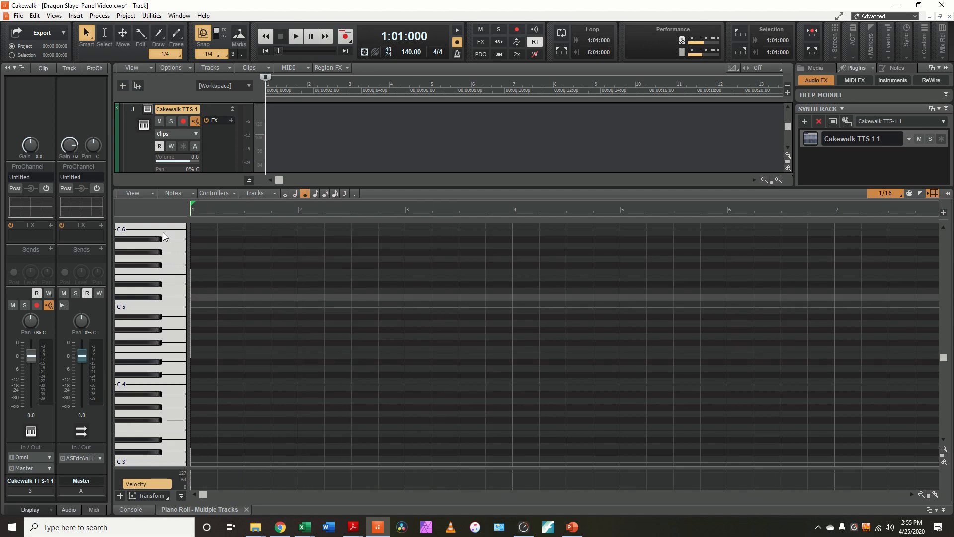
pyautogui.moveTo(163, 231); pyautogui.dragTo(165, 433)
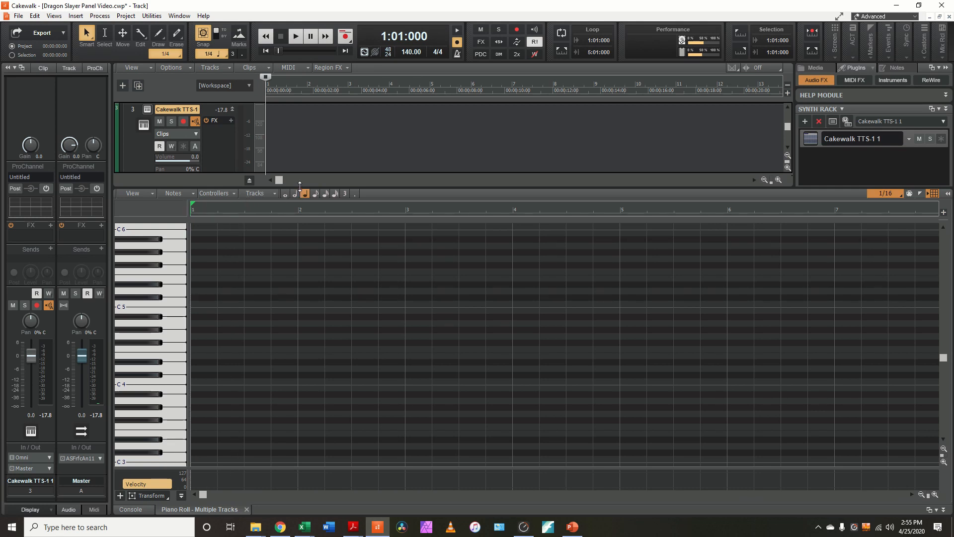
# Step: Set the Cakewalk TTS-1 track's MIDI channel to 10
pyautogui.moveTo(288, 186); pyautogui.dragTo(288, 299)
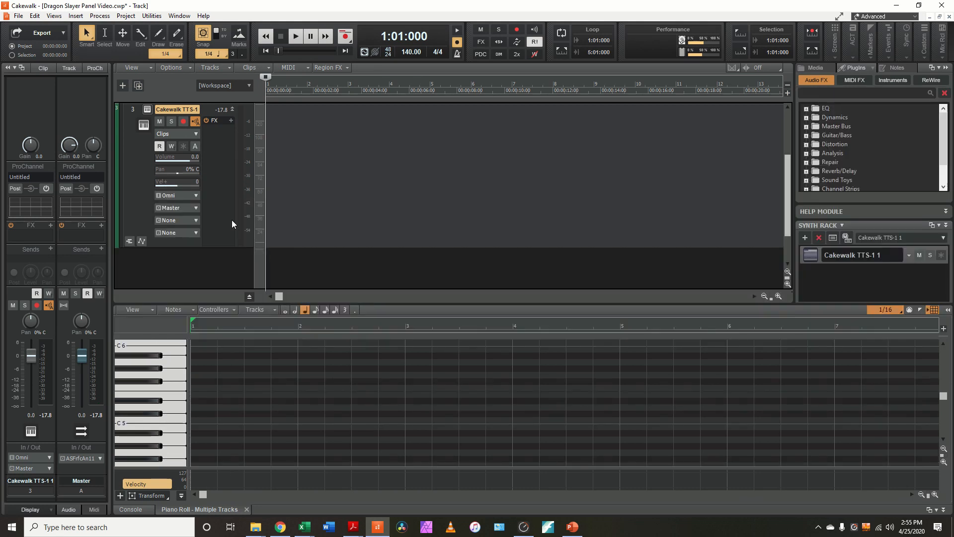
pyautogui.click(193, 223)
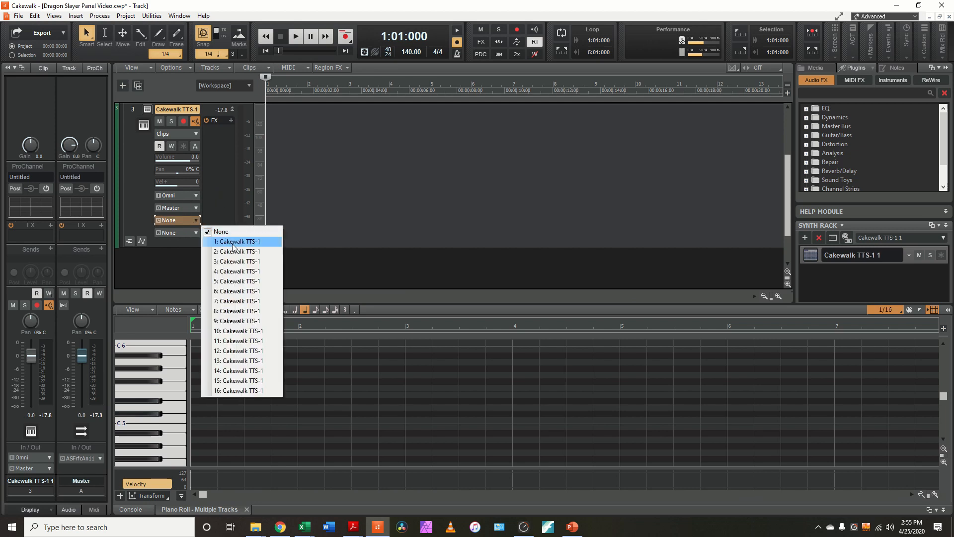
pyautogui.click(237, 331)
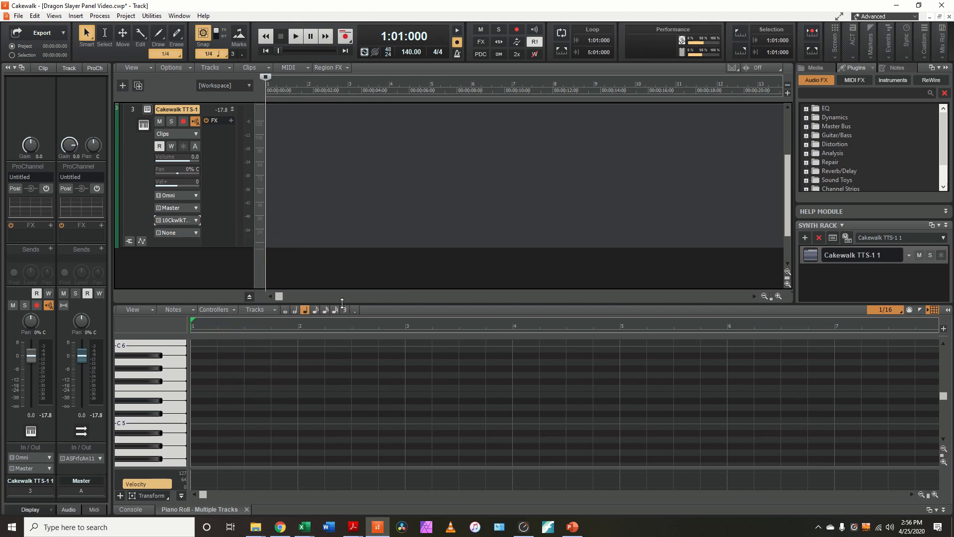
# Step: Enlarge the Piano Roll pane and audition the channel 10 sounds across the keys up to C7
pyautogui.moveTo(342, 302); pyautogui.dragTo(342, 146)
pyautogui.moveTo(156, 199); pyautogui.dragTo(163, 394)
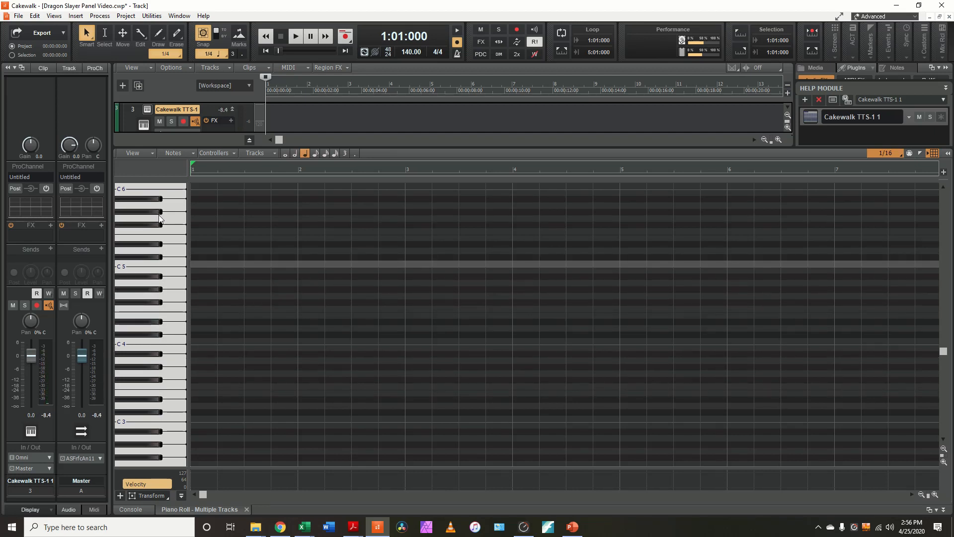
pyautogui.scroll(3, 163, 243)
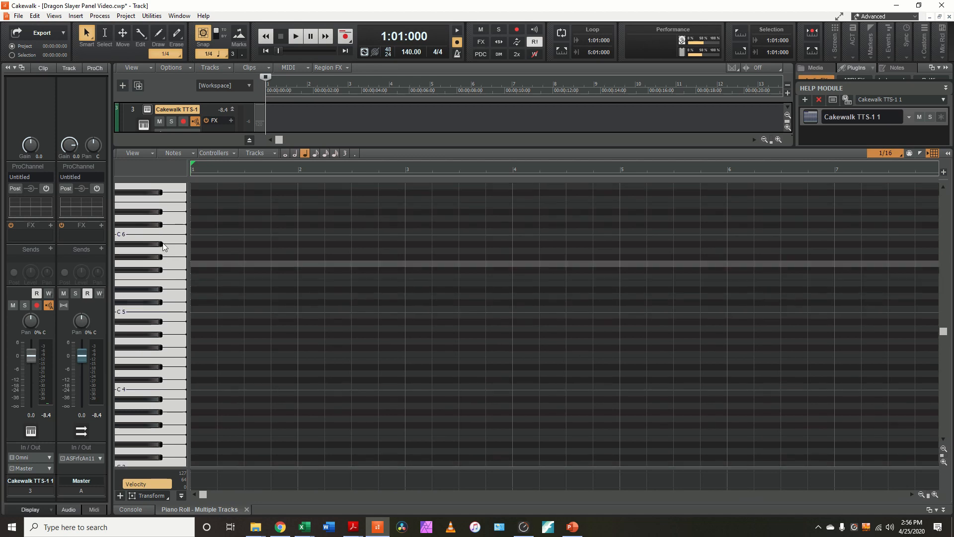
pyautogui.scroll(2, 164, 246)
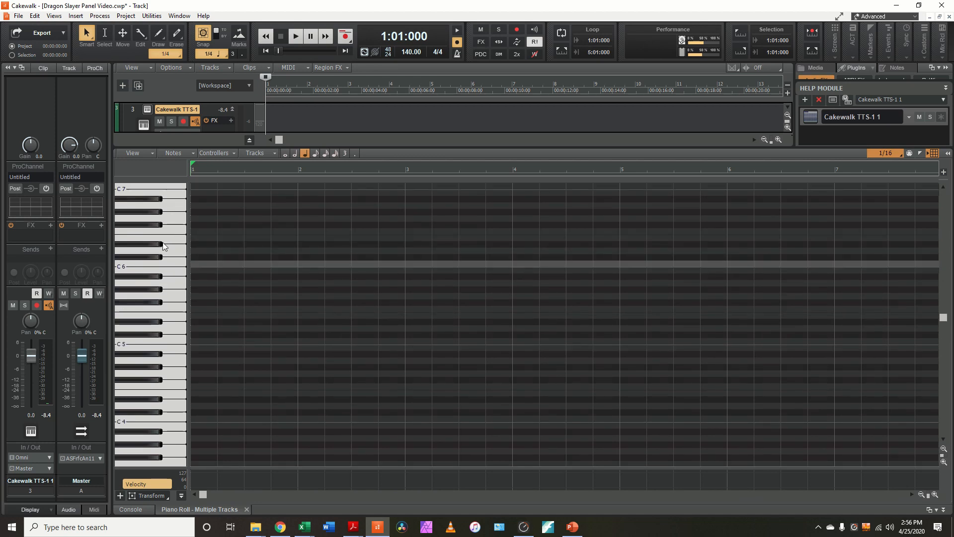
pyautogui.moveTo(165, 189); pyautogui.dragTo(168, 237)
pyautogui.click(170, 231)
# Step: Draw a quarter note on E6 and align it with the start of measure 1
pyautogui.click(199, 238)
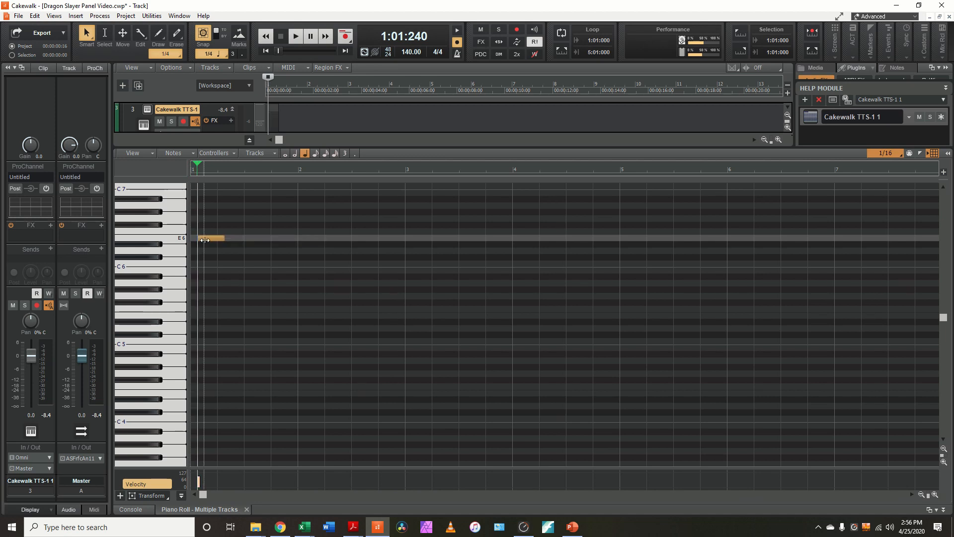
pyautogui.moveTo(204, 240); pyautogui.dragTo(204, 238)
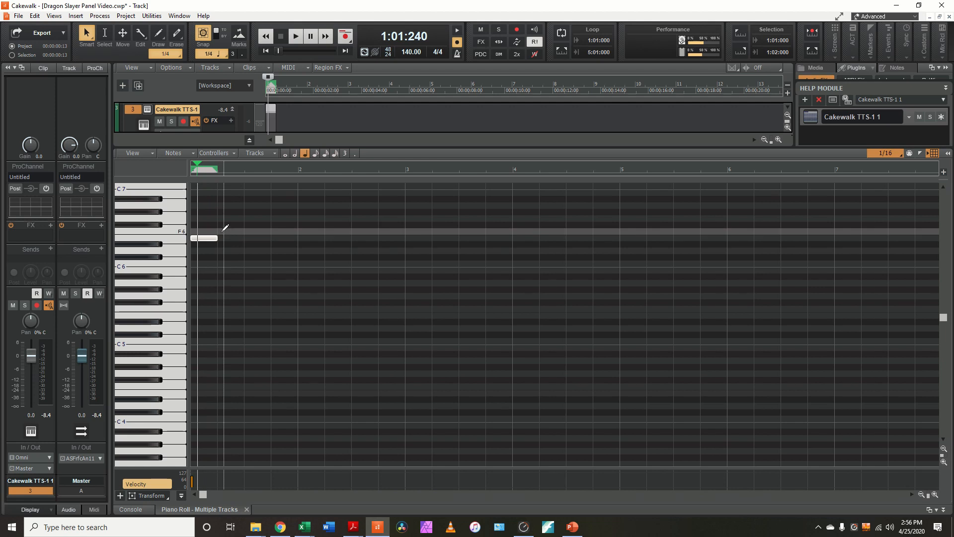
# Step: Draw three quarter notes on F6 for beats 2 to 4 of measure 1, aligning the last with the beat
pyautogui.click(223, 231)
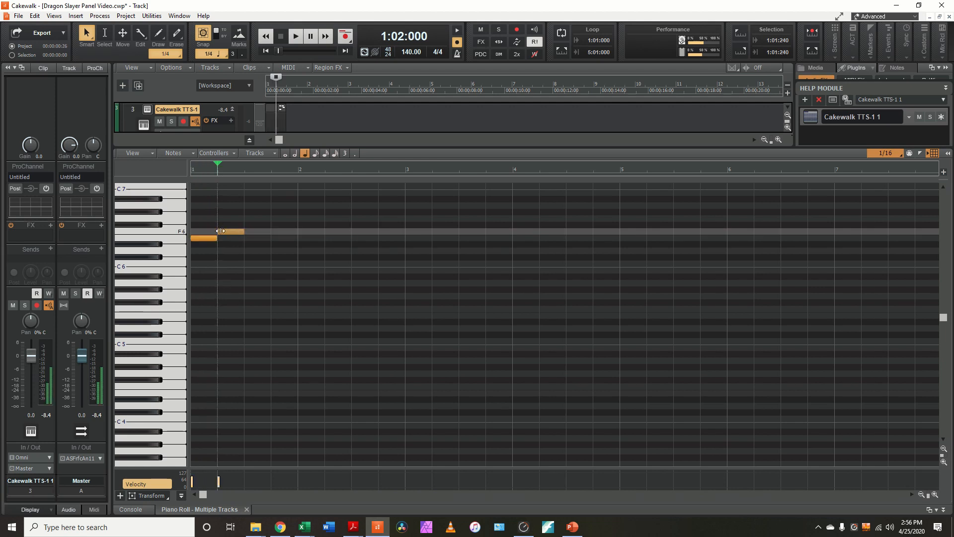
pyautogui.click(249, 231)
pyautogui.click(279, 231)
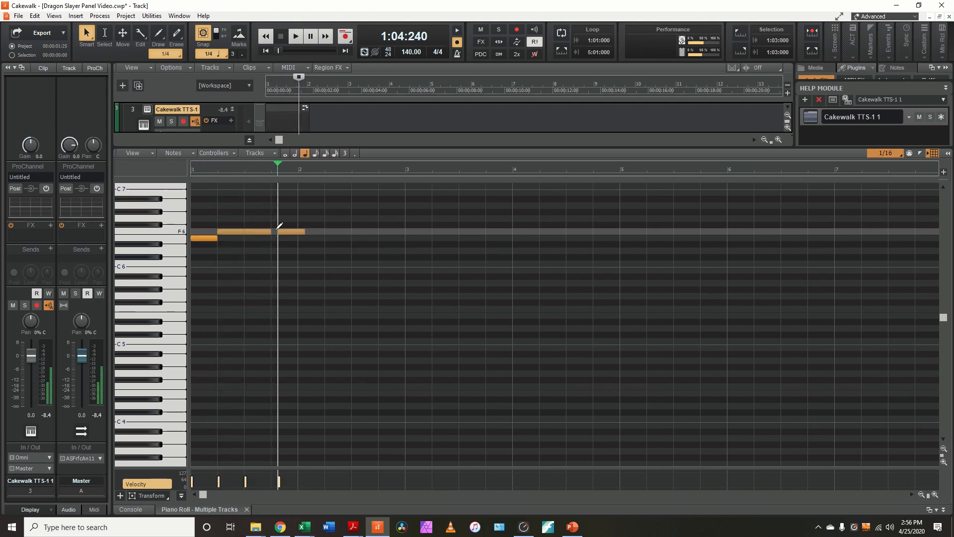
pyautogui.moveTo(285, 231); pyautogui.dragTo(284, 231)
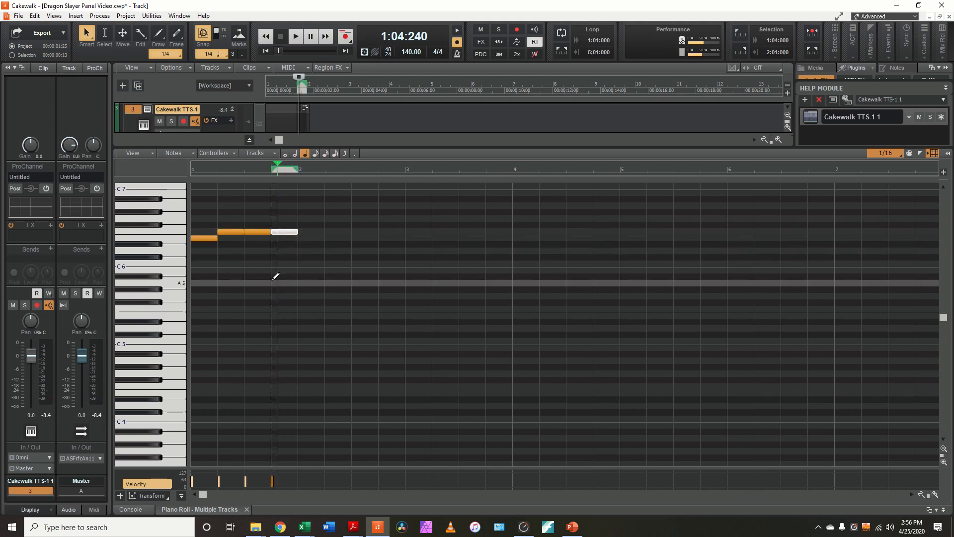
# Step: Play the four-note percussion measure from the project start, and stop once it has sounded
pyautogui.press('w')
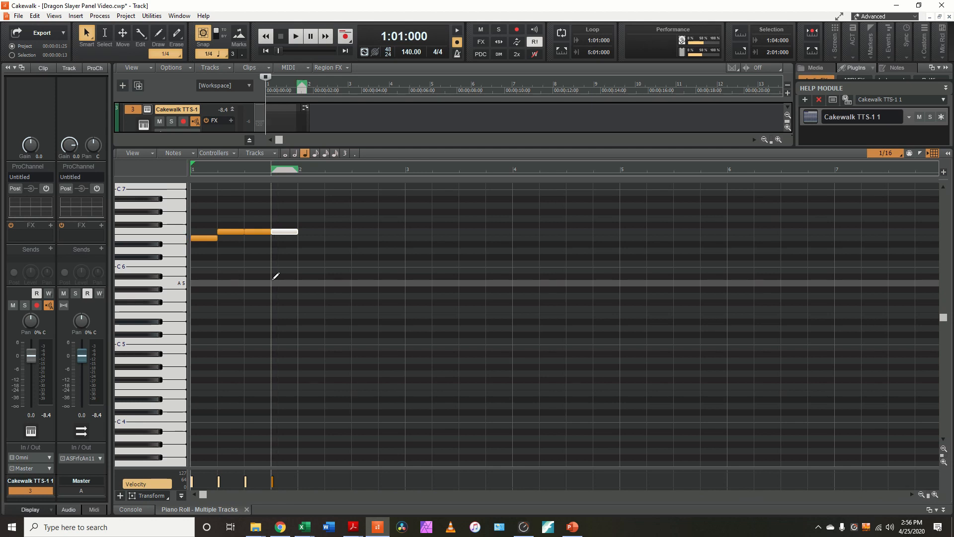
pyautogui.press('space')
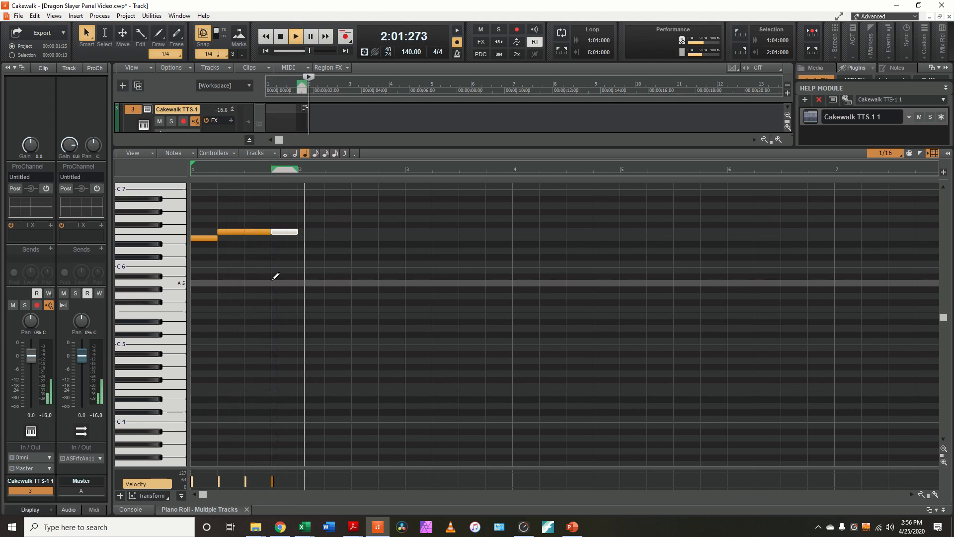
pyautogui.press('space')
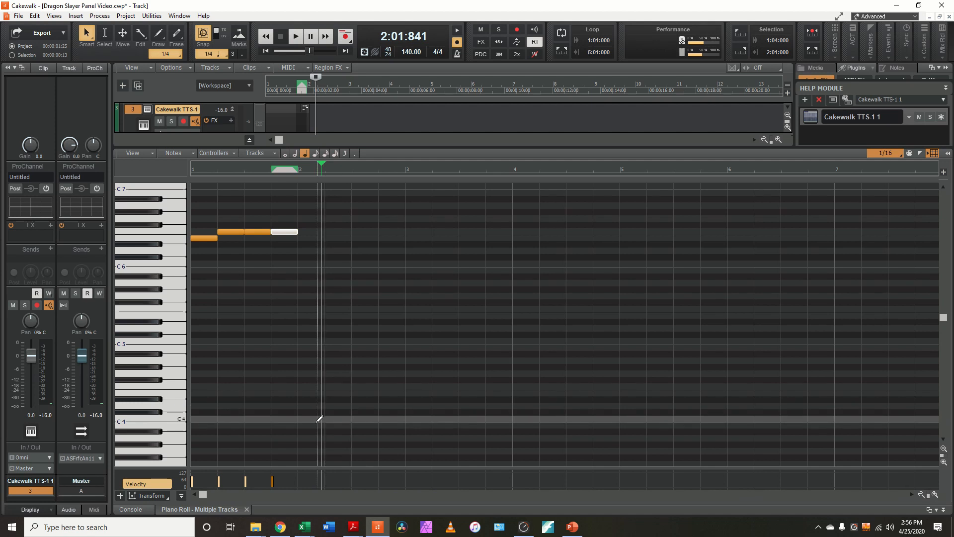
# Step: Enlarge the Piano Roll's velocity area and lower the three F6 notes' velocities to about 74
pyautogui.moveTo(335, 467); pyautogui.dragTo(344, 318)
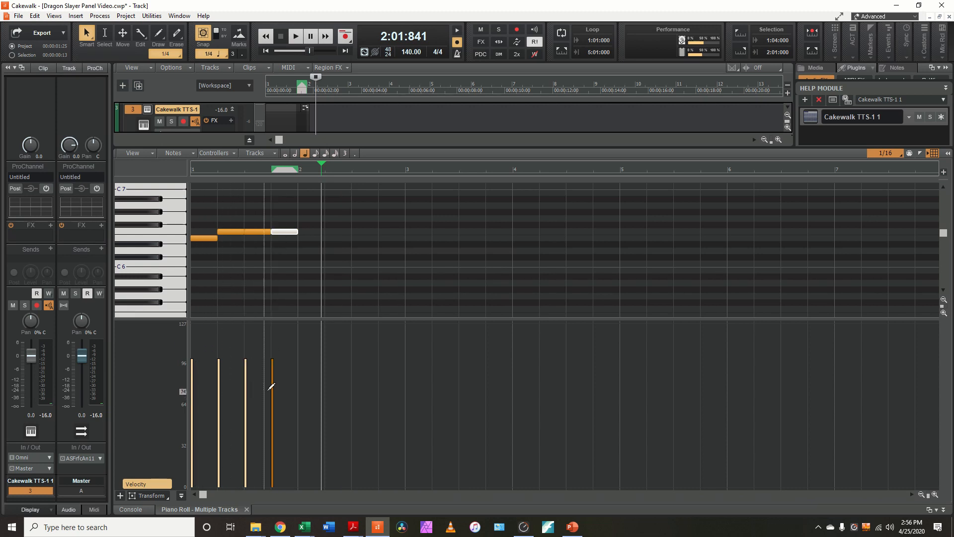
pyautogui.moveTo(270, 391); pyautogui.dragTo(297, 388)
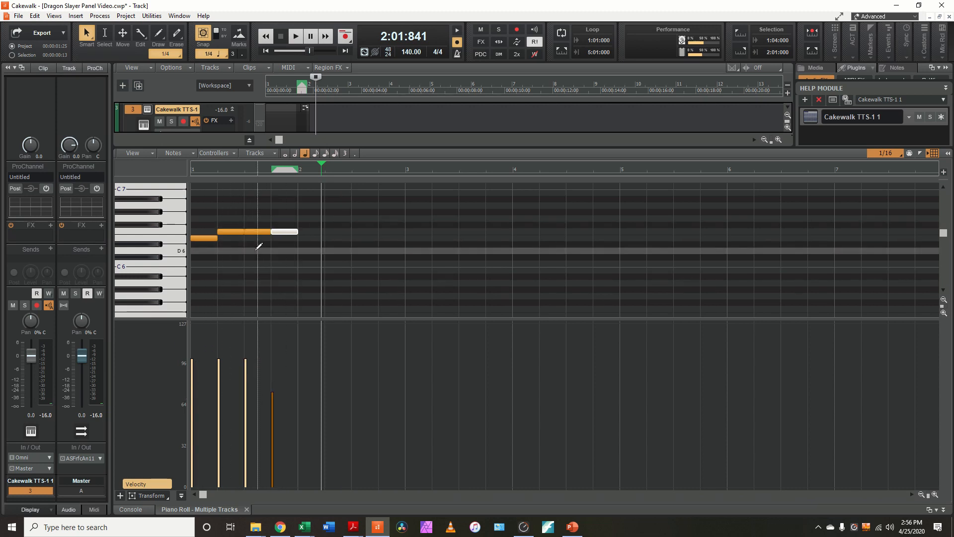
pyautogui.click(250, 259)
pyautogui.moveTo(218, 387); pyautogui.dragTo(255, 385)
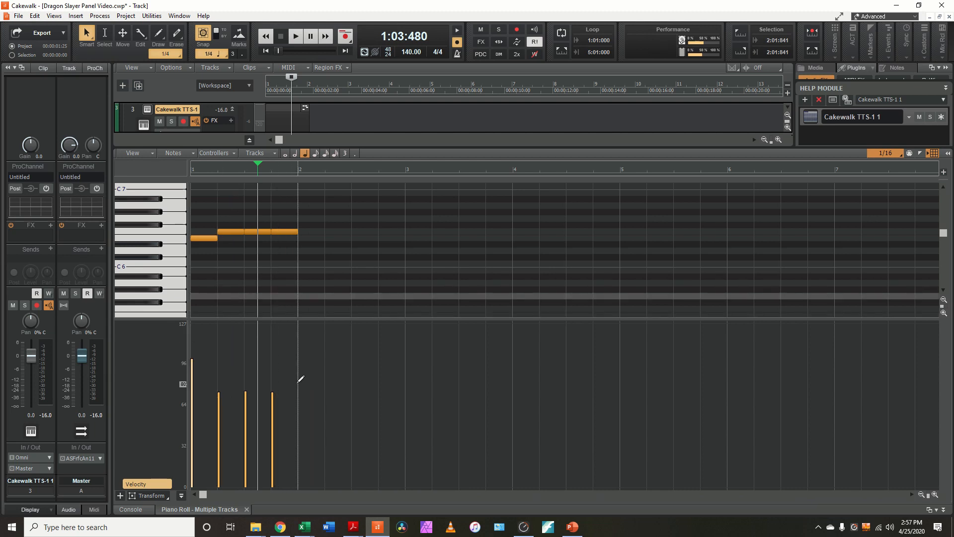
# Step: Replay the measure from the start to check the accented first beat against the softer F6 notes
pyautogui.press('w')
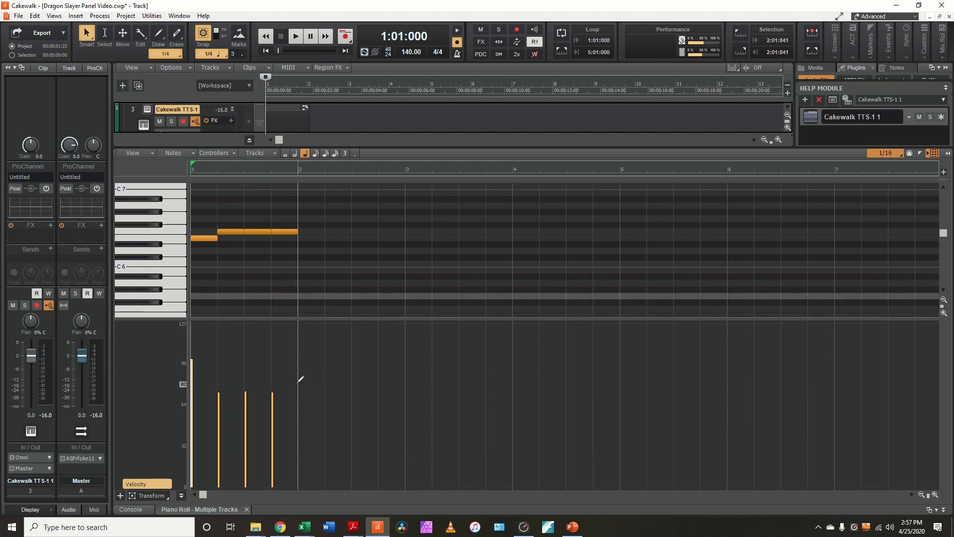
pyautogui.press('space')
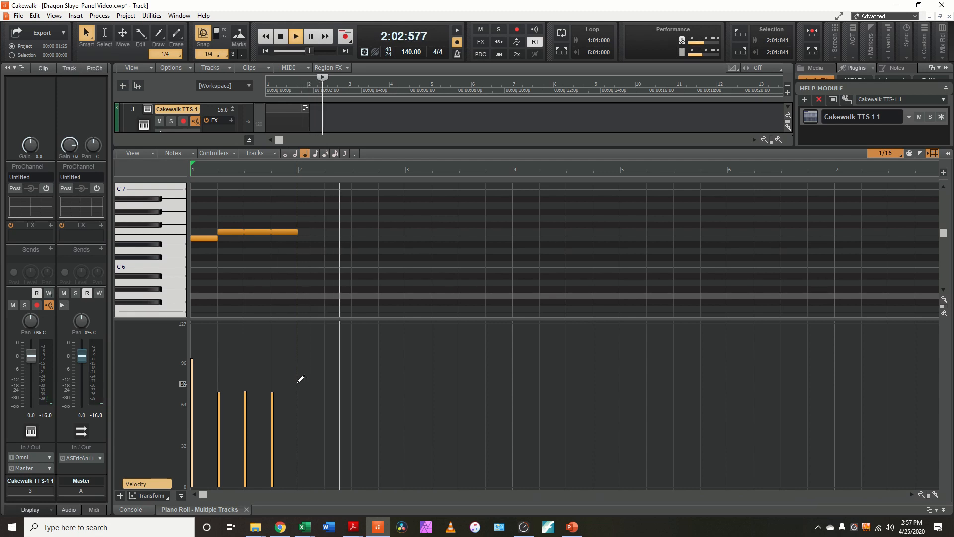
pyautogui.press('space')
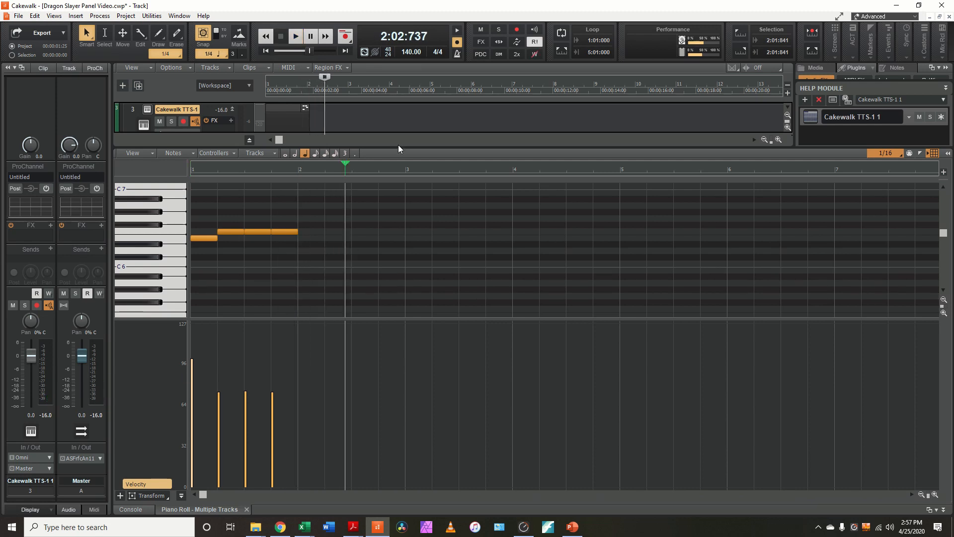
# Step: Show the Console instead of the Piano Roll, shrink it to enlarge the track area, and set the playhead to measure 2
pyautogui.click(131, 508)
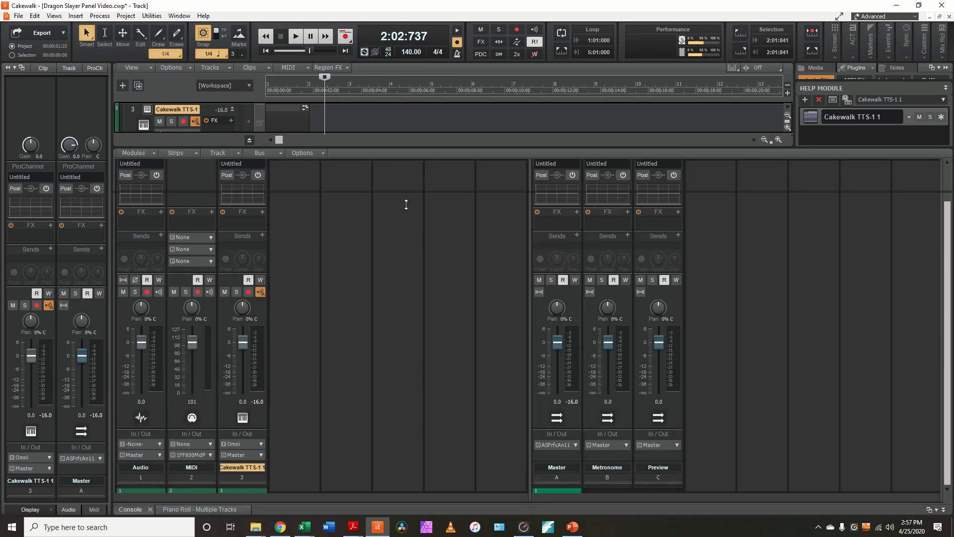
pyautogui.moveTo(405, 205); pyautogui.dragTo(396, 448)
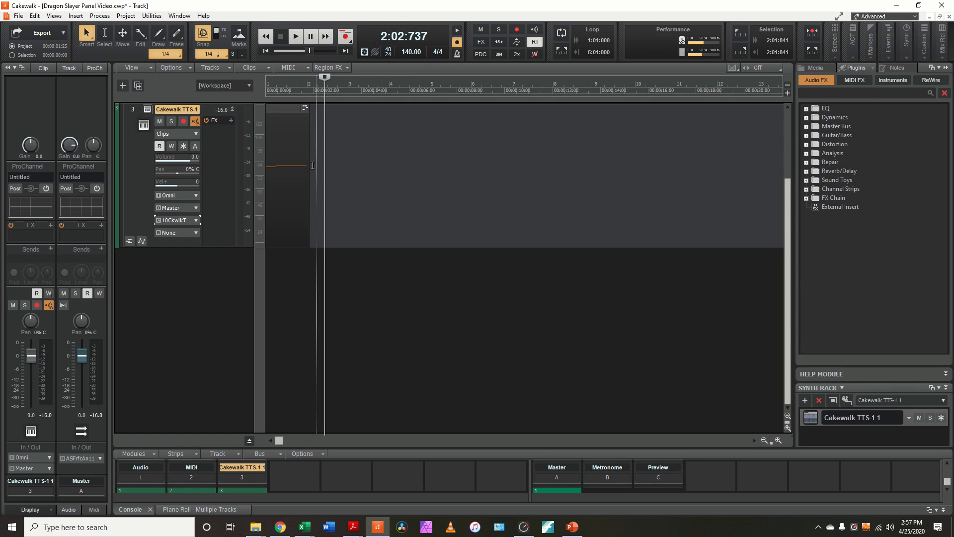
pyautogui.click(305, 95)
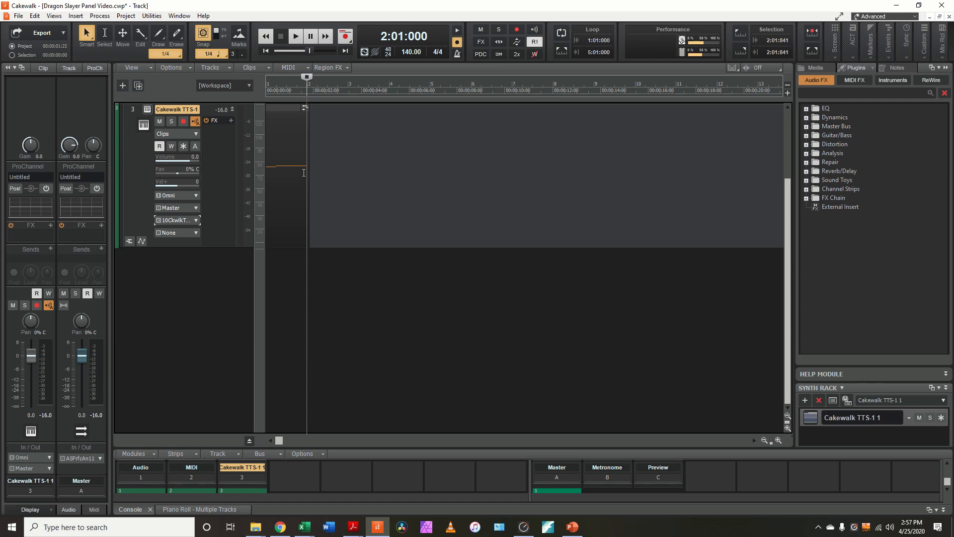
# Step: Enable Groove-Clip Looping for the one-measure clip on the Cakewalk TTS-1 track
pyautogui.hotkey('ctrl', 'Right')
pyautogui.hotkey('ctrl', 'Right')
pyautogui.hotkey('ctrl', 'Right')
pyautogui.hotkey('ctrl', 'Right')
pyautogui.hotkey('ctrl', 'Right')
pyautogui.hotkey('ctrl', 'Right')
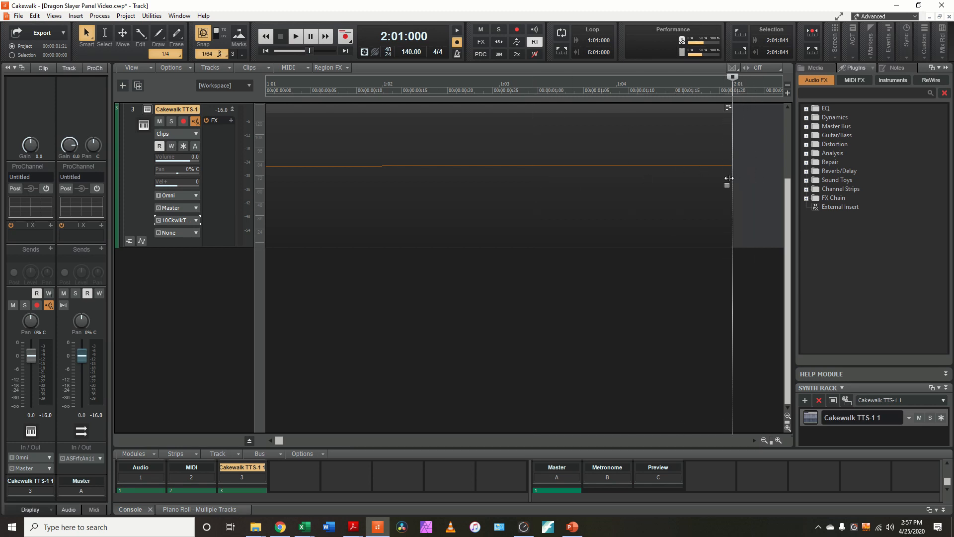
pyautogui.scroll(-7, 721, 182)
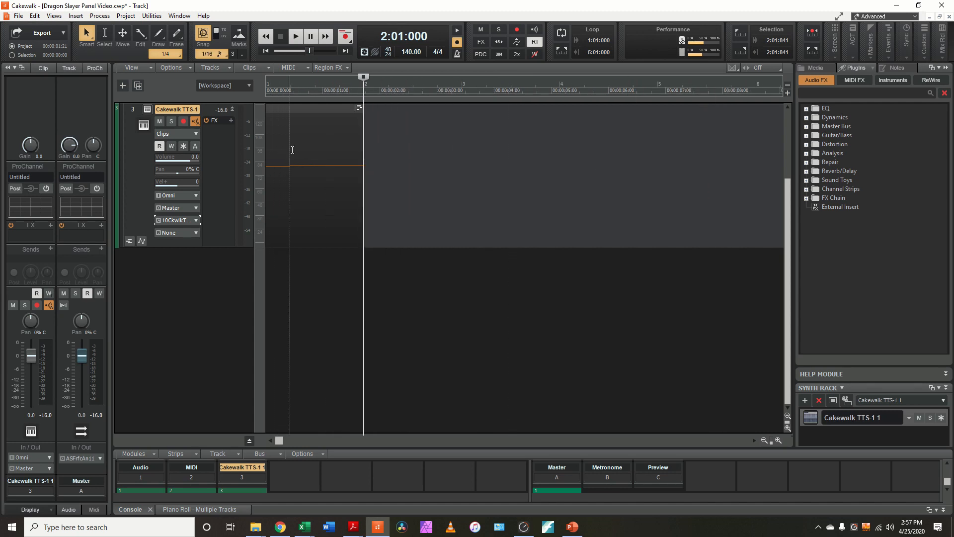
pyautogui.rightClick(298, 136)
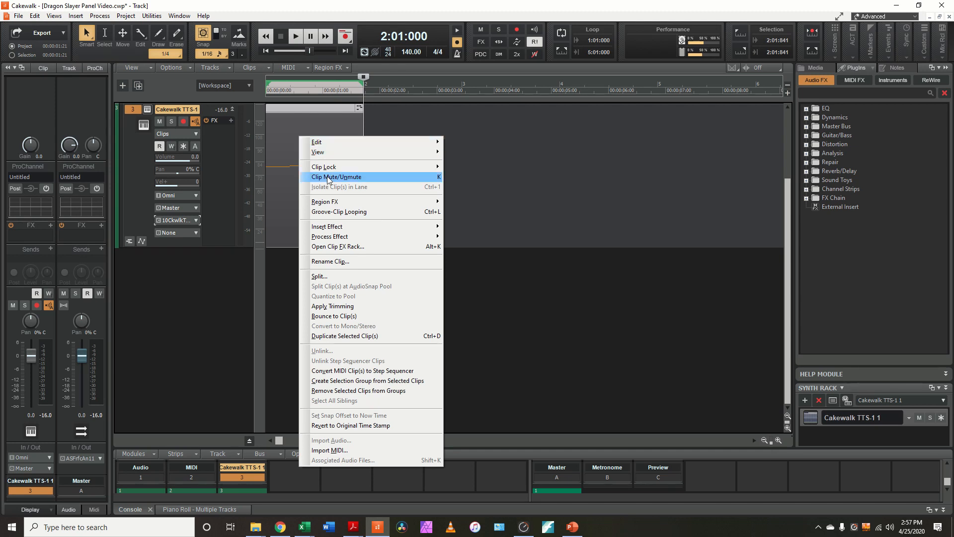
pyautogui.click(343, 214)
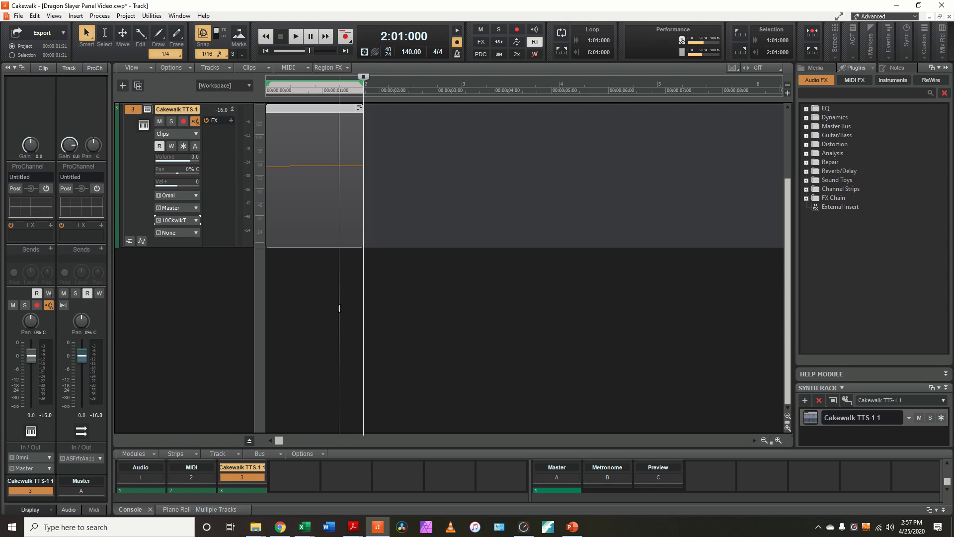
# Step: Extend the looped percussion clip so that it repeats up to the start of measure 84
pyautogui.scroll(-3, 339, 309)
pyautogui.scroll(-5, 338, 307)
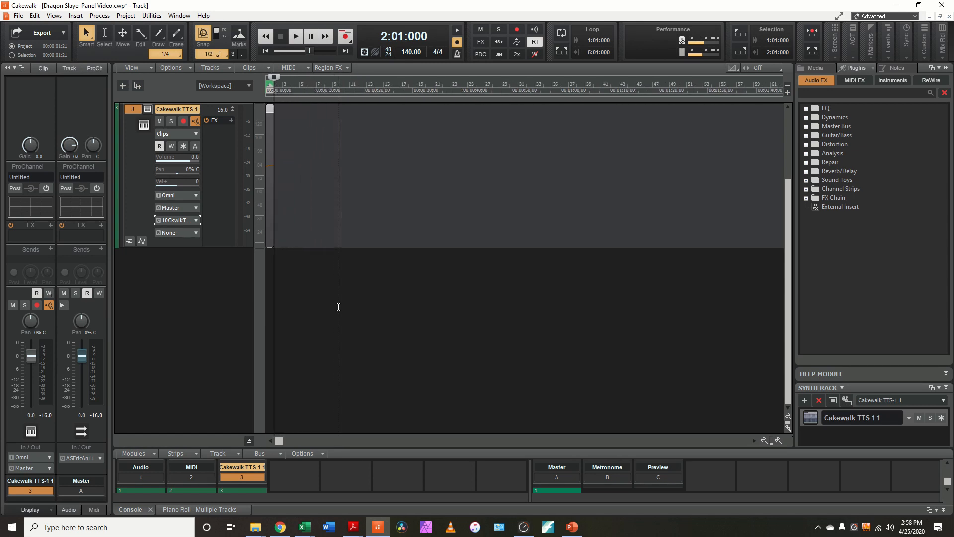
pyautogui.moveTo(272, 206); pyautogui.dragTo(738, 222)
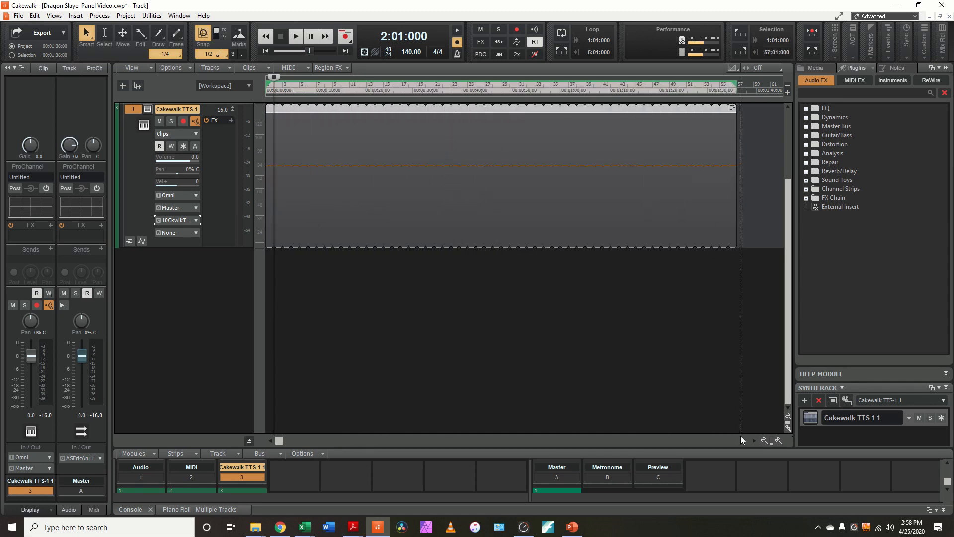
pyautogui.click(754, 440)
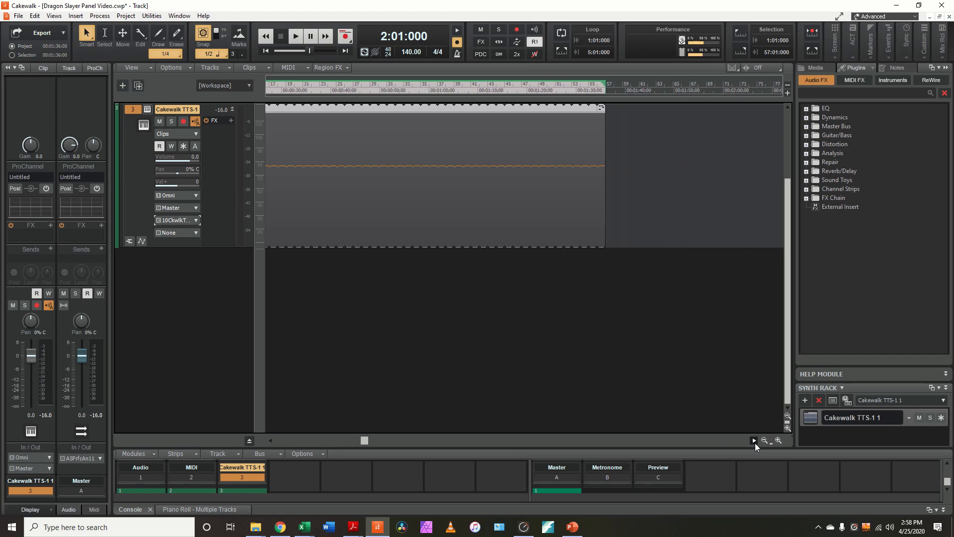
pyautogui.click(755, 441)
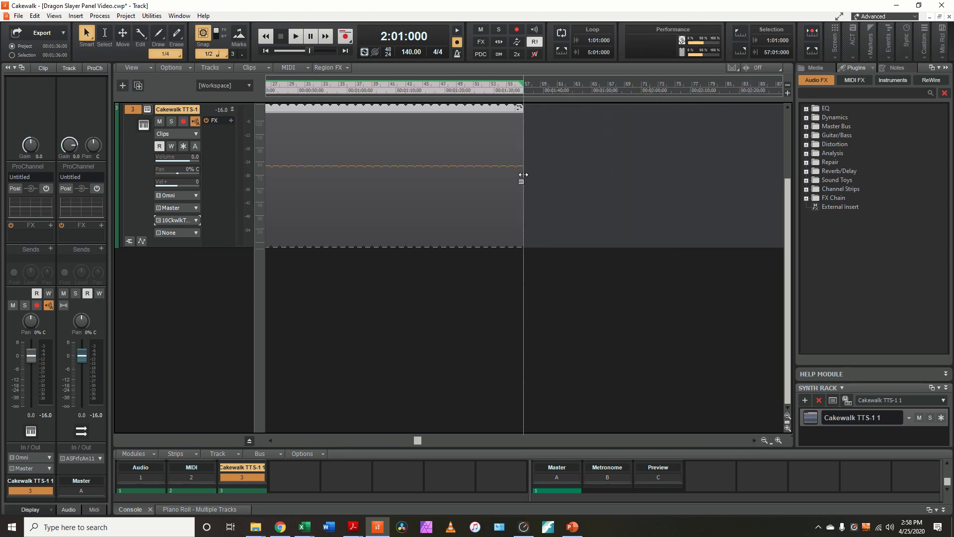
pyautogui.moveTo(523, 174); pyautogui.dragTo(750, 160)
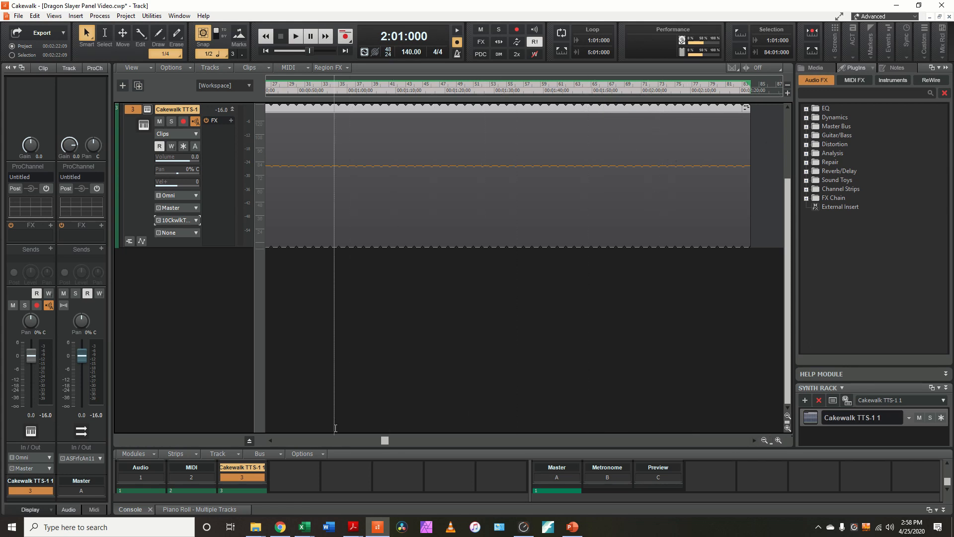
# Step: Fit the whole looped percussion clip in view and play it from the project start
pyautogui.press('w')
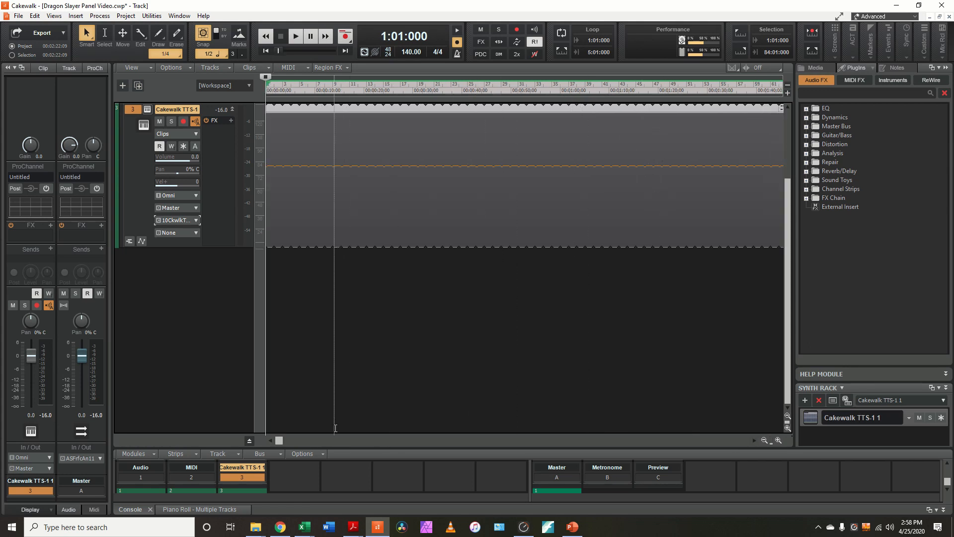
pyautogui.scroll(-4, 336, 429)
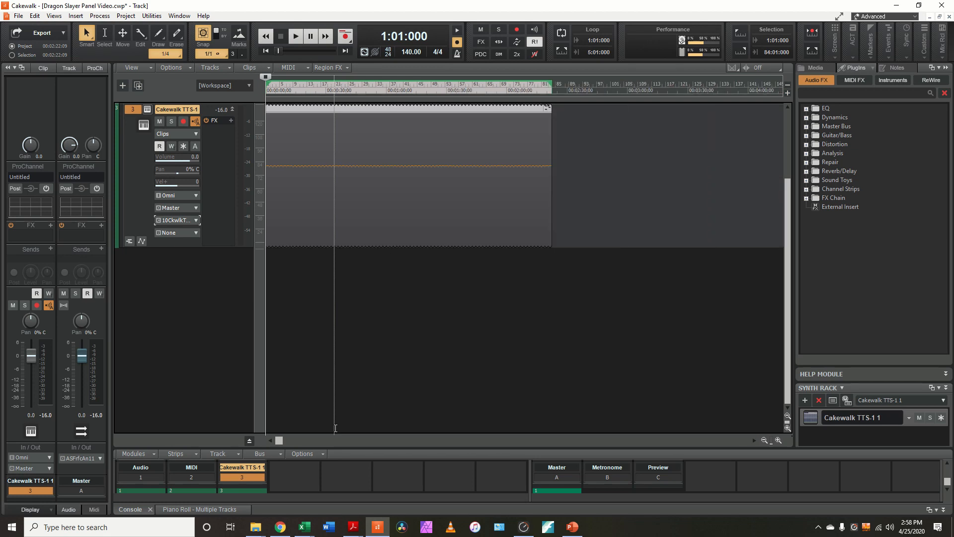
pyautogui.press('space')
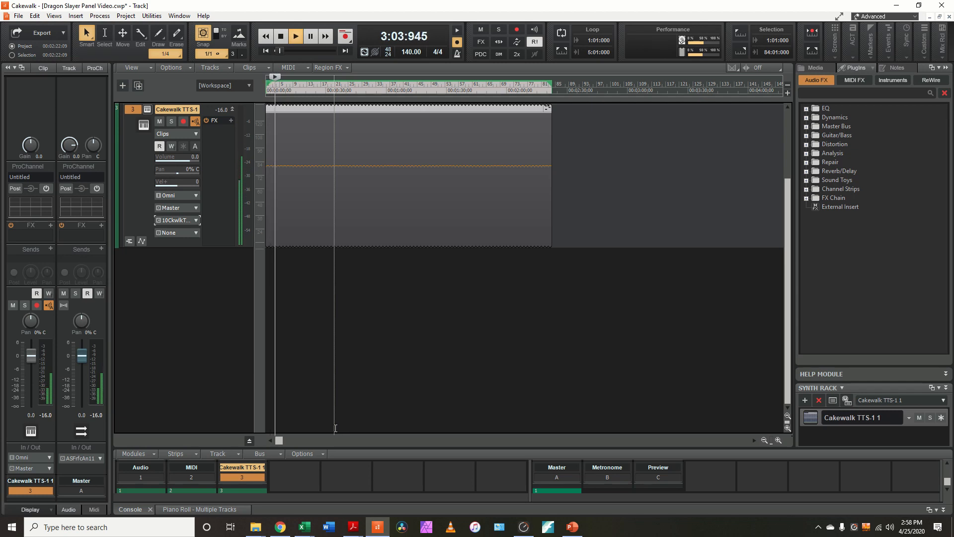
pyautogui.press('space')
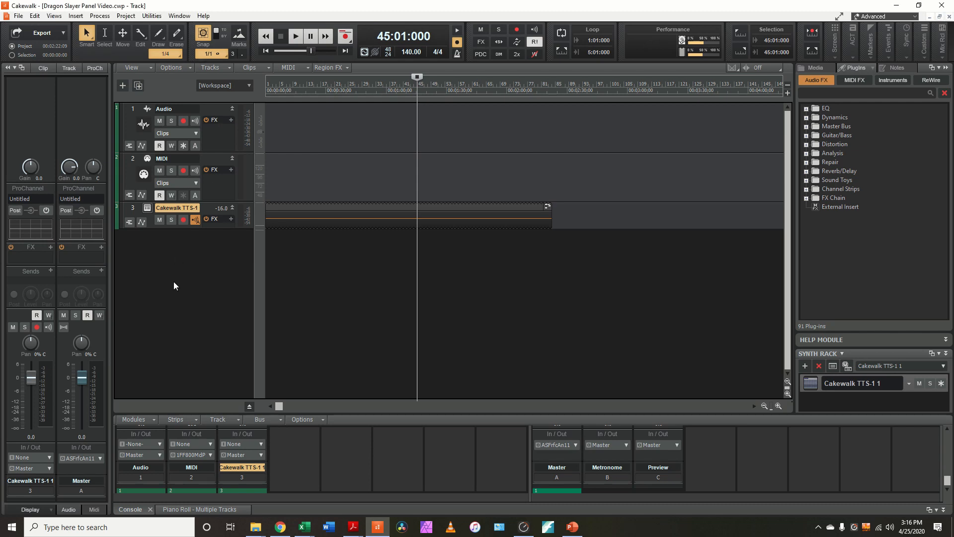
# Step: Return the playhead to the start, enlarge the Synth Rack, and insert a second Cakewalk TTS-1 with a simple instrument track
pyautogui.press('w')
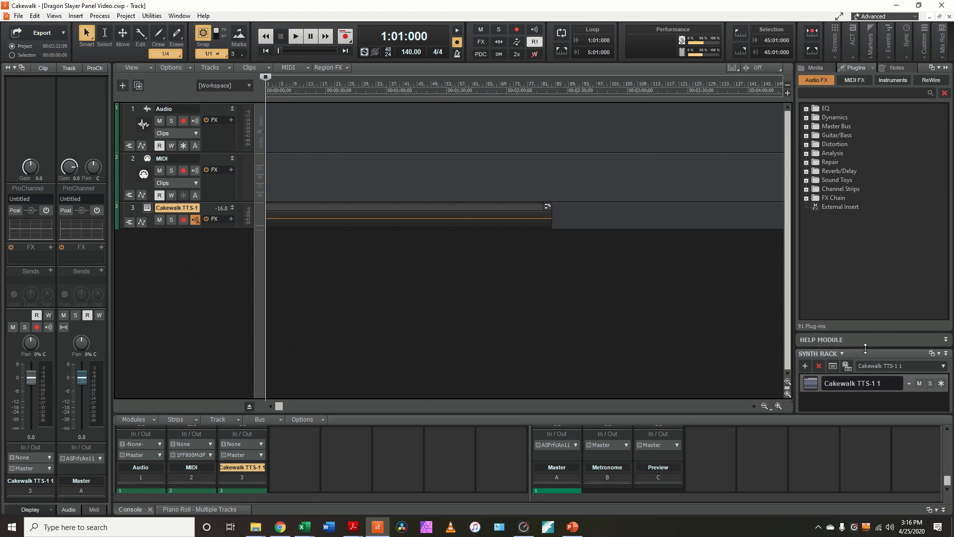
pyautogui.moveTo(865, 348); pyautogui.dragTo(856, 281)
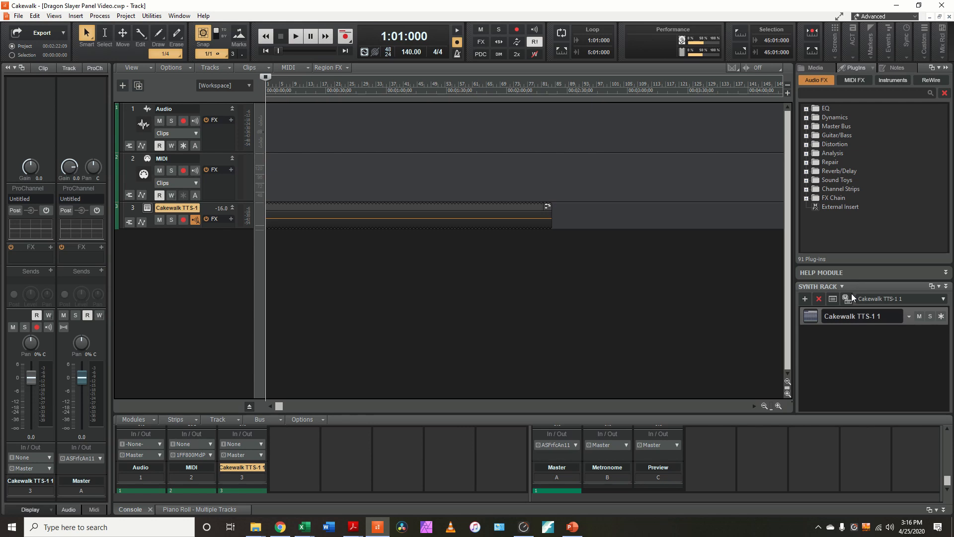
pyautogui.click(810, 300)
pyautogui.moveTo(818, 313)
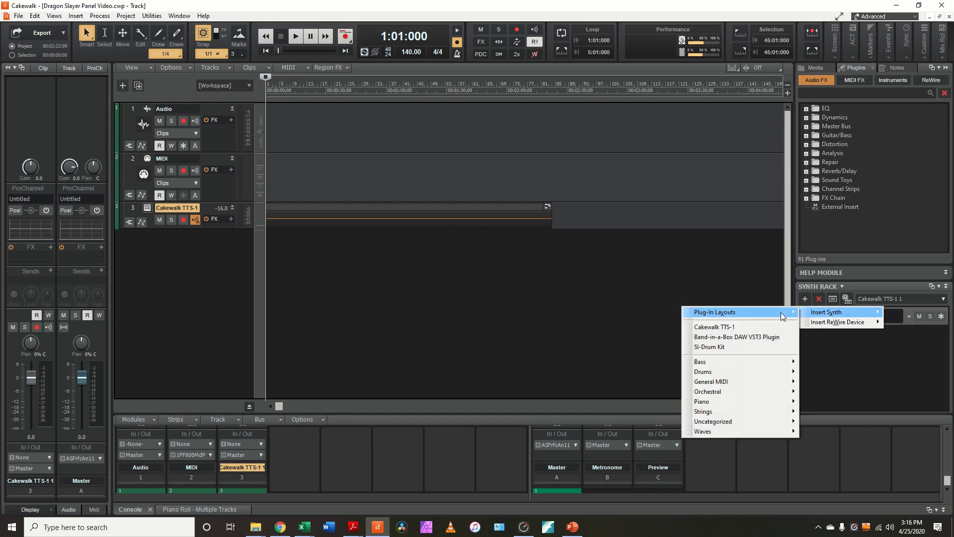
pyautogui.click(753, 327)
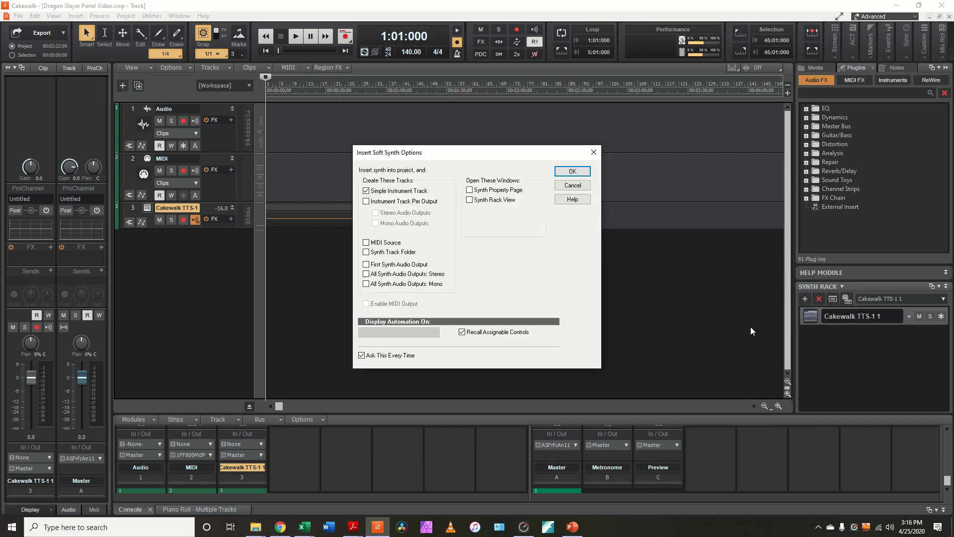
pyautogui.click(572, 172)
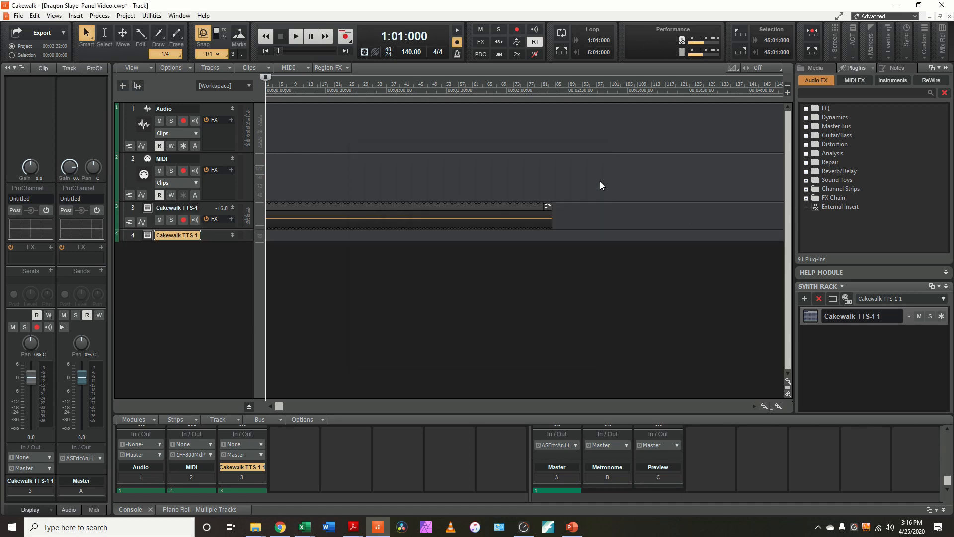
# Step: Insert a third Cakewalk TTS-1 synth with a simple instrument track
pyautogui.click(805, 299)
pyautogui.moveTo(815, 311)
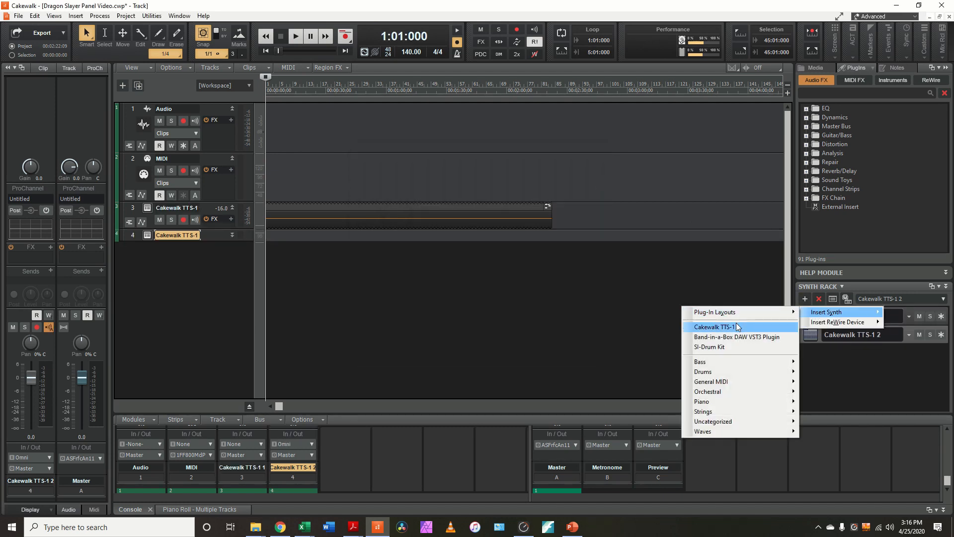
pyautogui.click(737, 327)
pyautogui.click(574, 172)
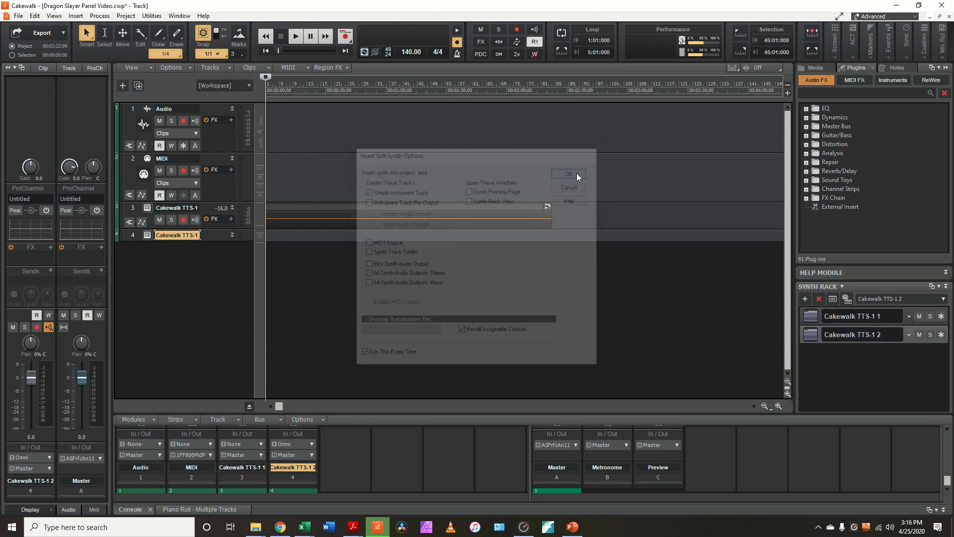
# Step: Insert a fourth and a fifth Cakewalk TTS-1 synth, each with a simple instrument track
pyautogui.click(805, 299)
pyautogui.moveTo(814, 312)
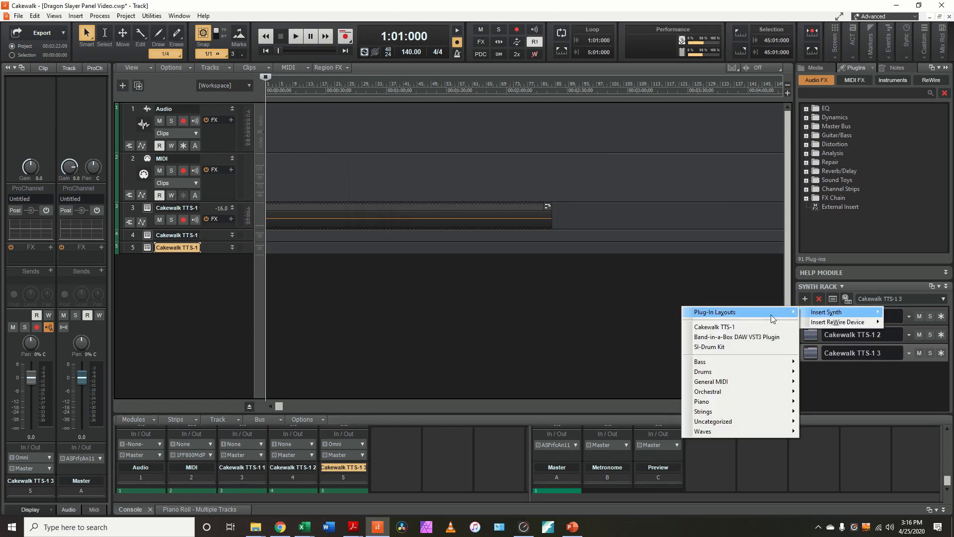
pyautogui.click(761, 326)
pyautogui.press('Return')
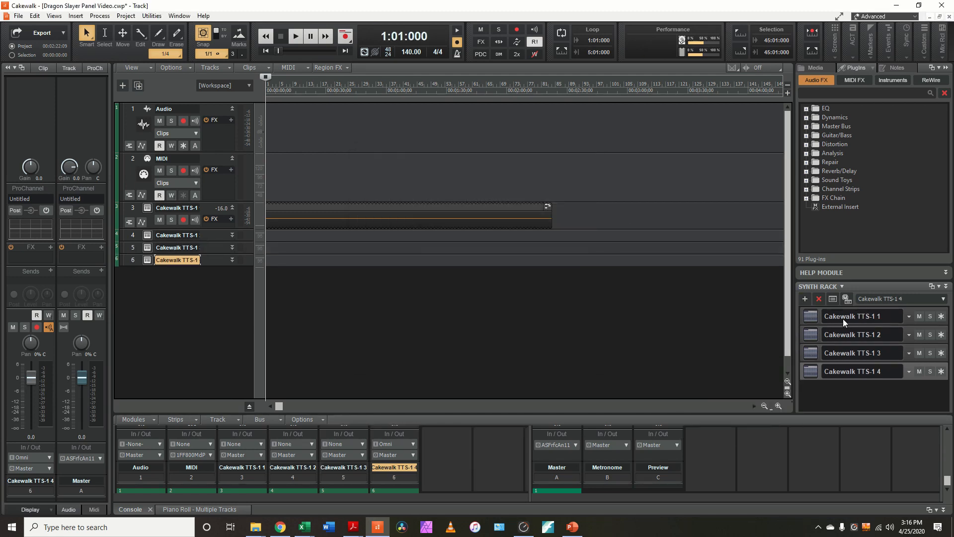
pyautogui.click(805, 299)
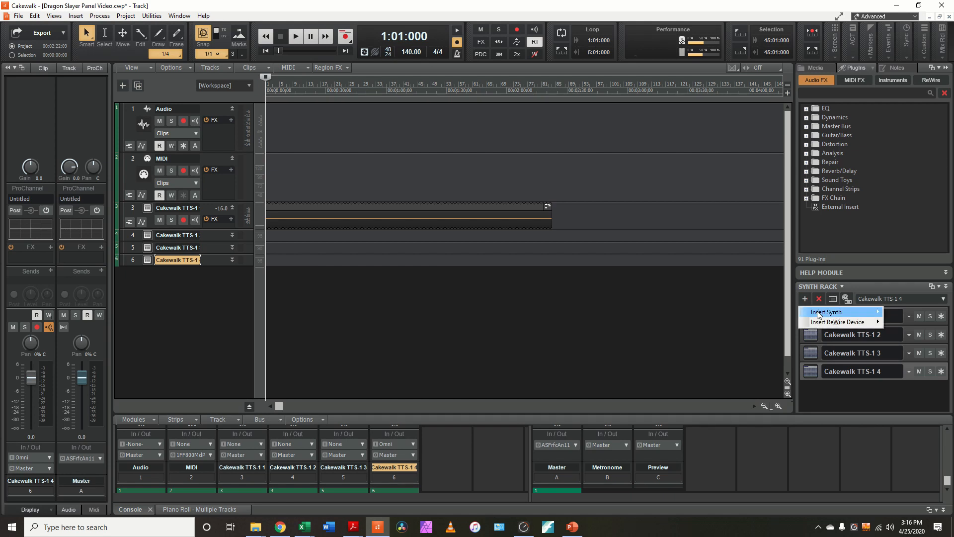
pyautogui.moveTo(819, 313)
pyautogui.click(752, 326)
pyautogui.press('Return')
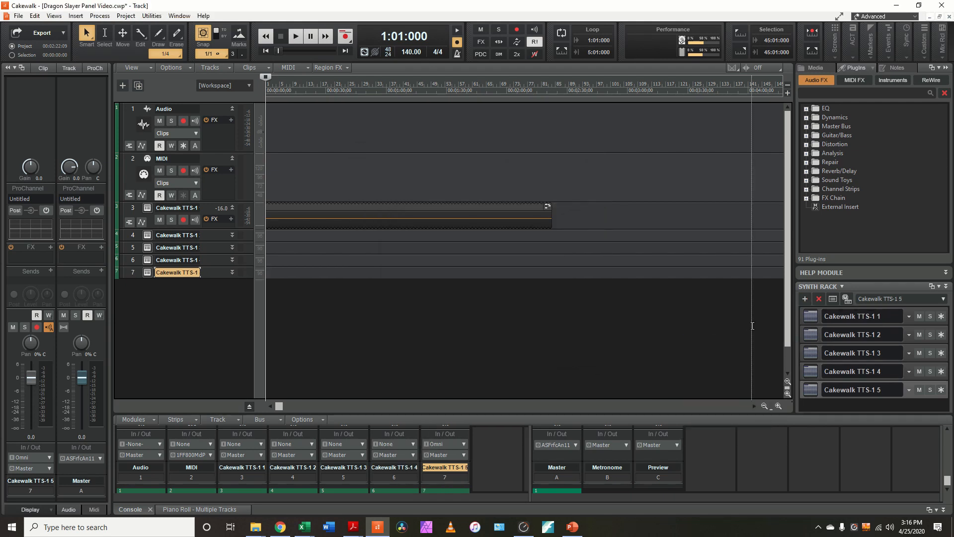
# Step: Rename track 3, which holds the looped percussion clip, as Metronome
pyautogui.doubleClick(186, 208)
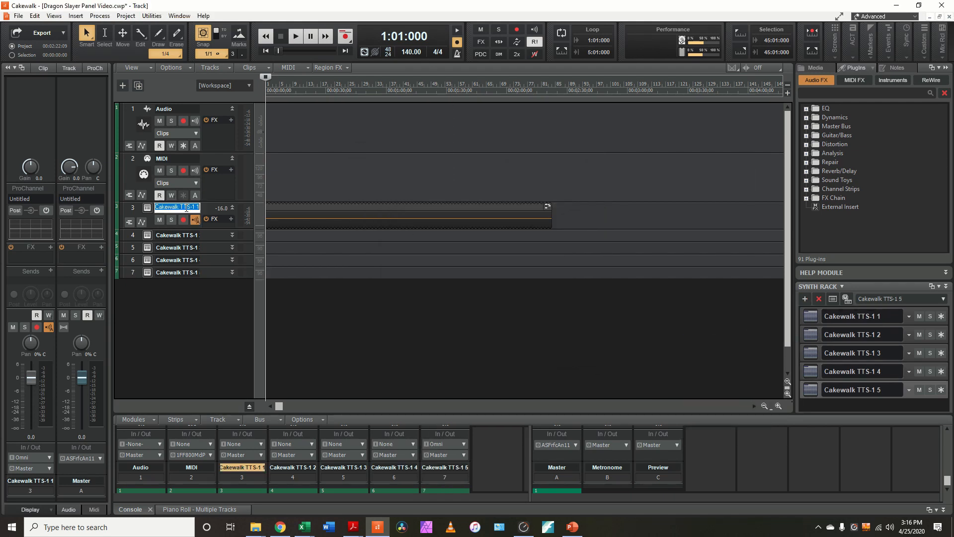
pyautogui.write('Moetronome')
pyautogui.press('Return')
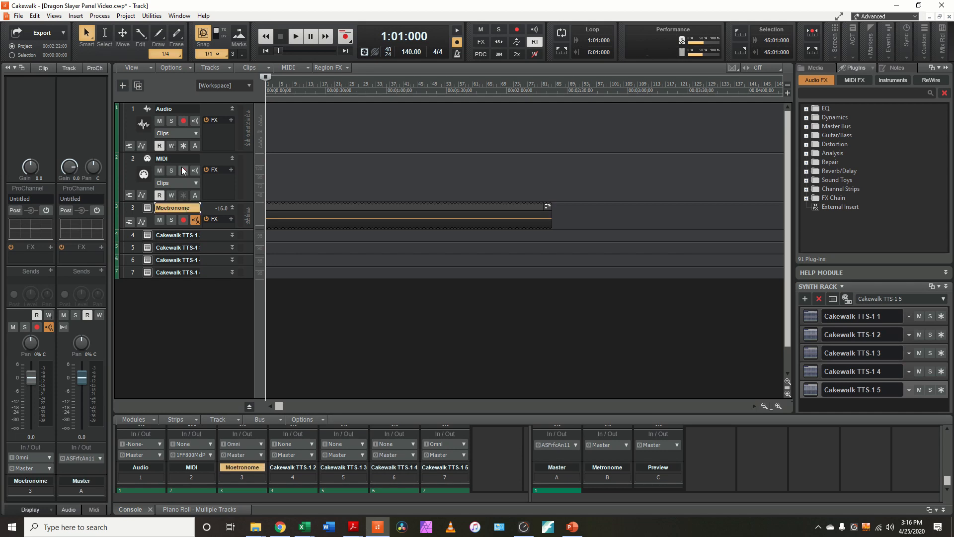
pyautogui.doubleClick(175, 208)
pyautogui.click(161, 208)
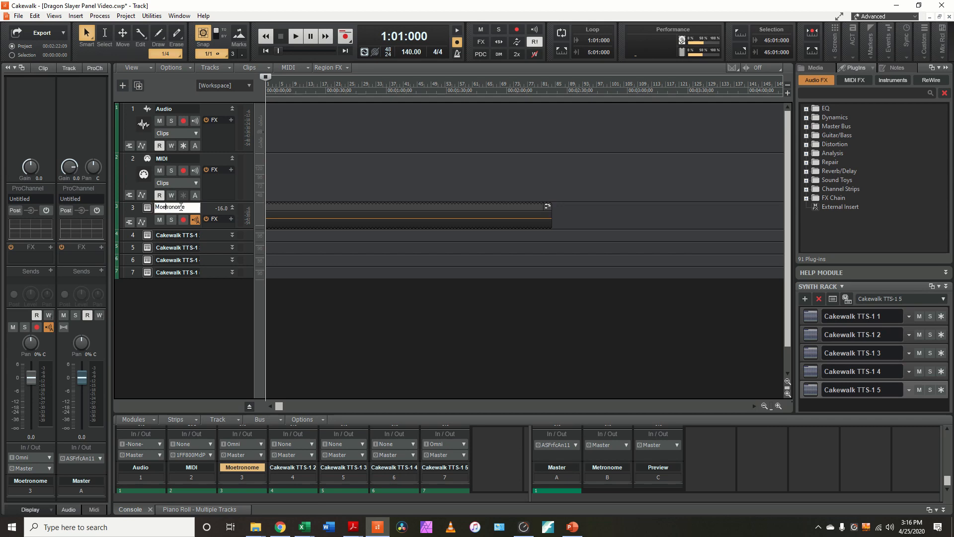
pyautogui.press('BackSpace')
pyautogui.press('BackSpace')
pyautogui.write('e')
# Step: Rename track 4 as Violin and track 5 as Viola
pyautogui.doubleClick(182, 234)
pyautogui.write('Violin')
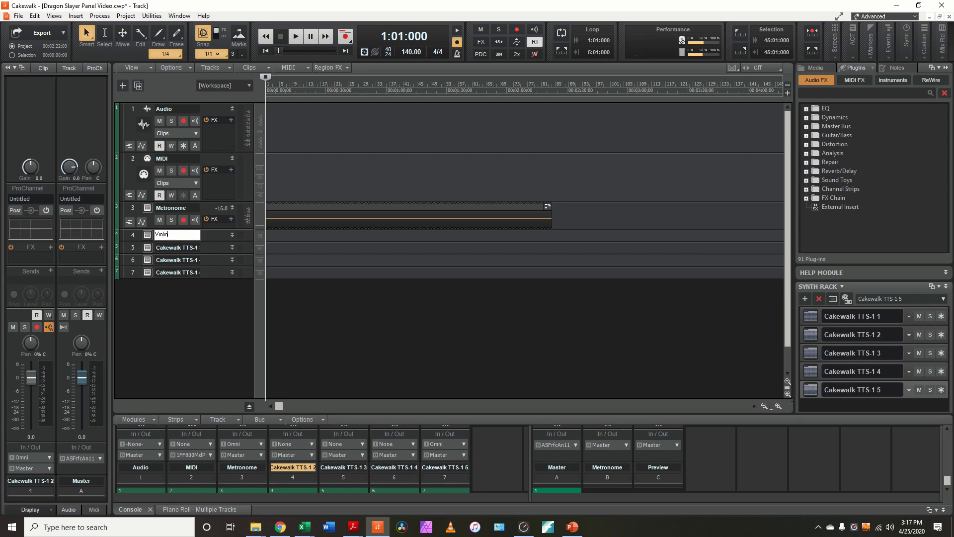
pyautogui.press('Return')
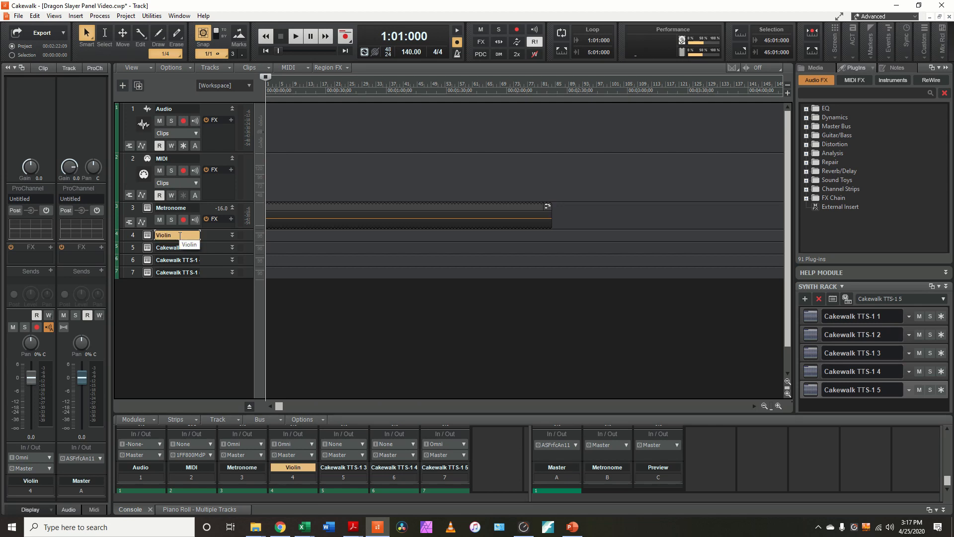
pyautogui.doubleClick(178, 247)
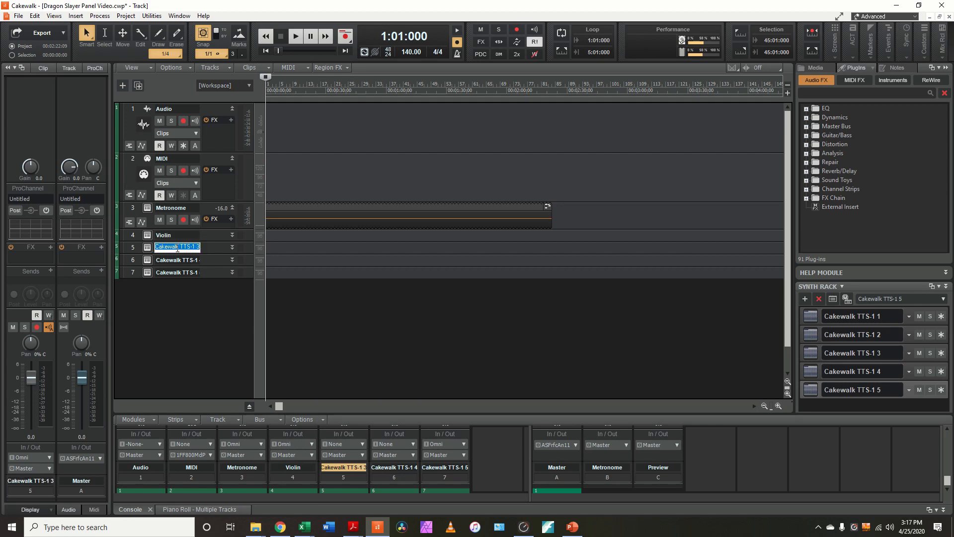
pyautogui.write('Viola')
pyautogui.press('Return')
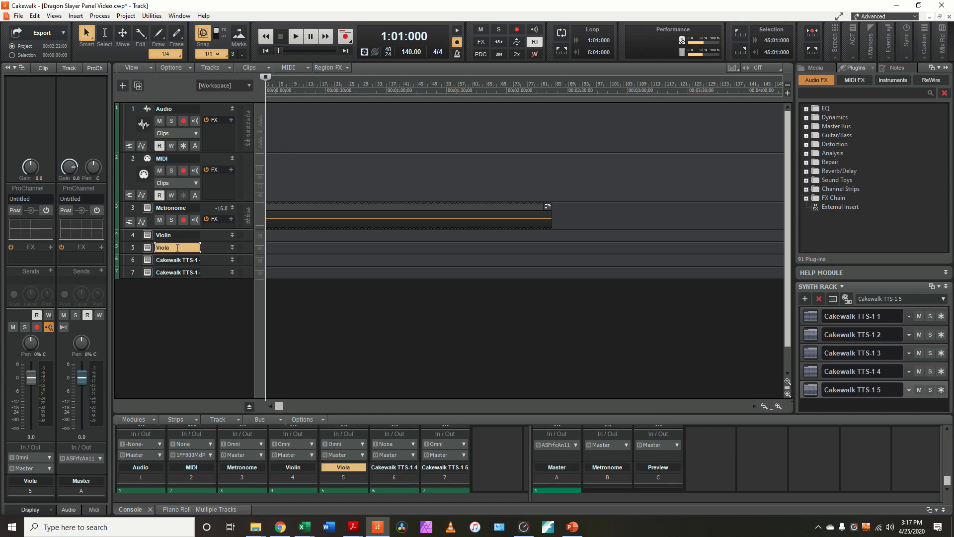
# Step: Rename track 6 as Cello and track 7 as Bass
pyautogui.doubleClick(177, 260)
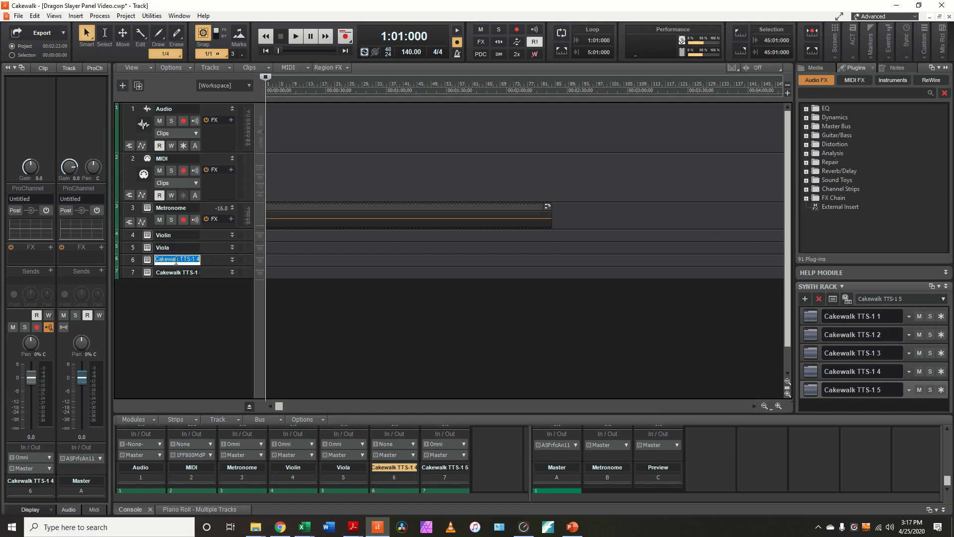
pyautogui.write('Cello')
pyautogui.press('Return')
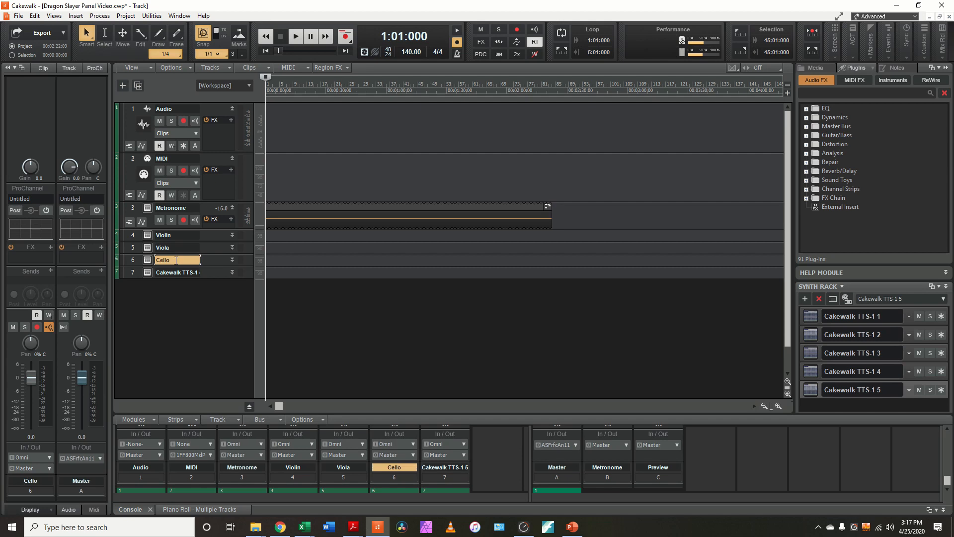
pyautogui.doubleClick(172, 272)
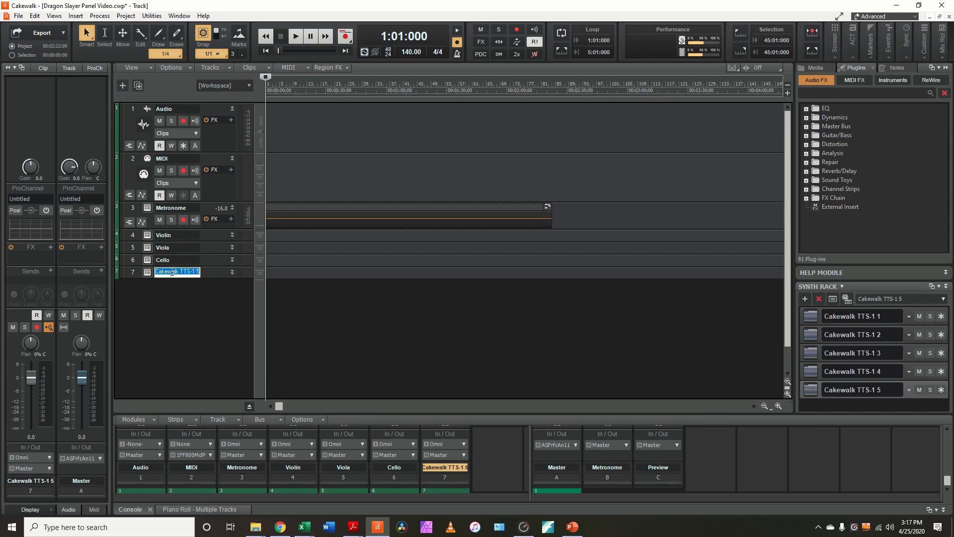
pyautogui.write('Bass')
pyautogui.press('Return')
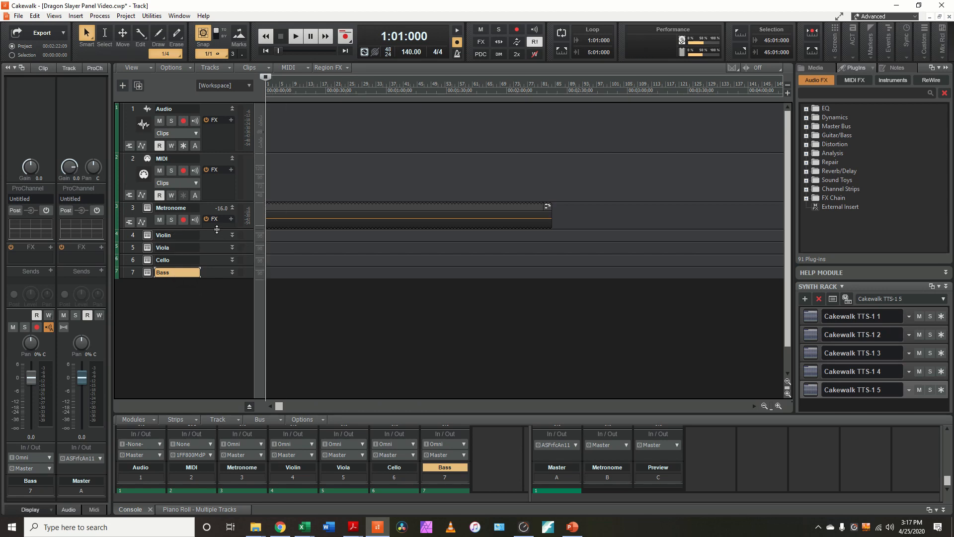
# Step: Make the Metronome track taller and play the first few measures of the project
pyautogui.moveTo(217, 230); pyautogui.dragTo(206, 291)
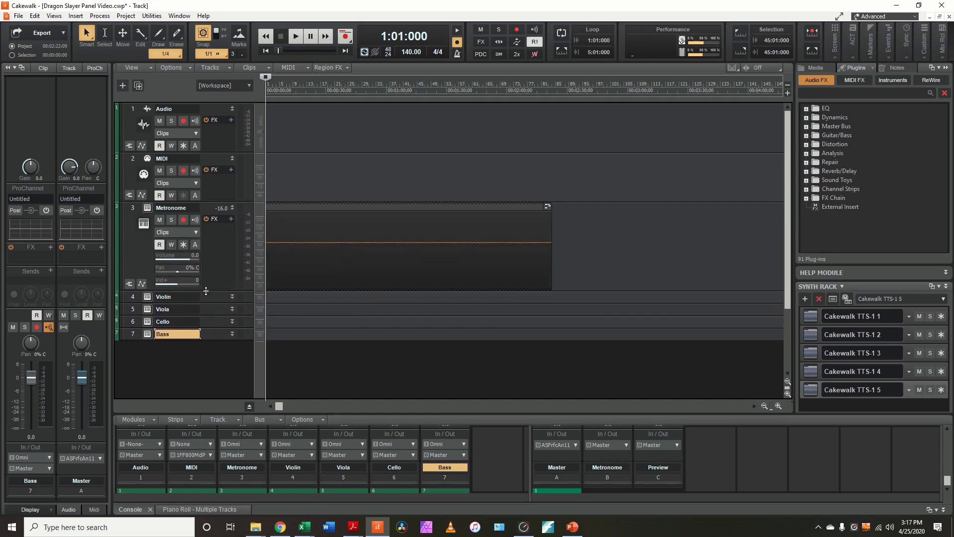
pyautogui.press('space')
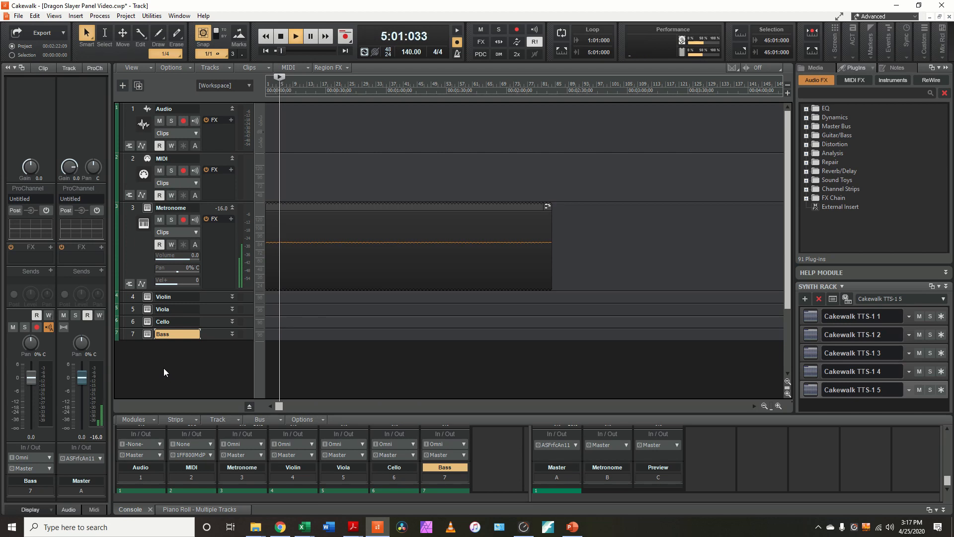
pyautogui.press('space')
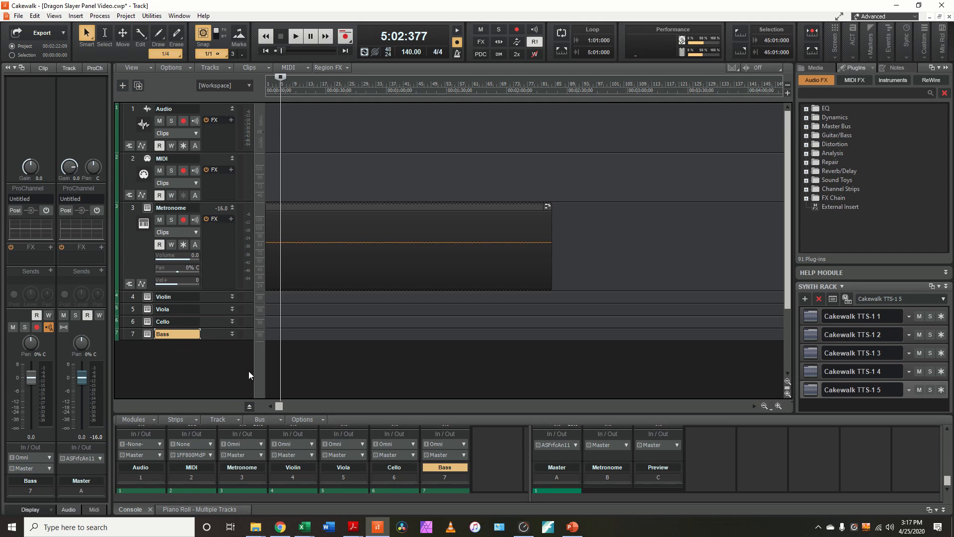
# Step: Open the Piano Roll and enlarge it, giving most of its height to the note grid instead of the velocity lane
pyautogui.click(208, 509)
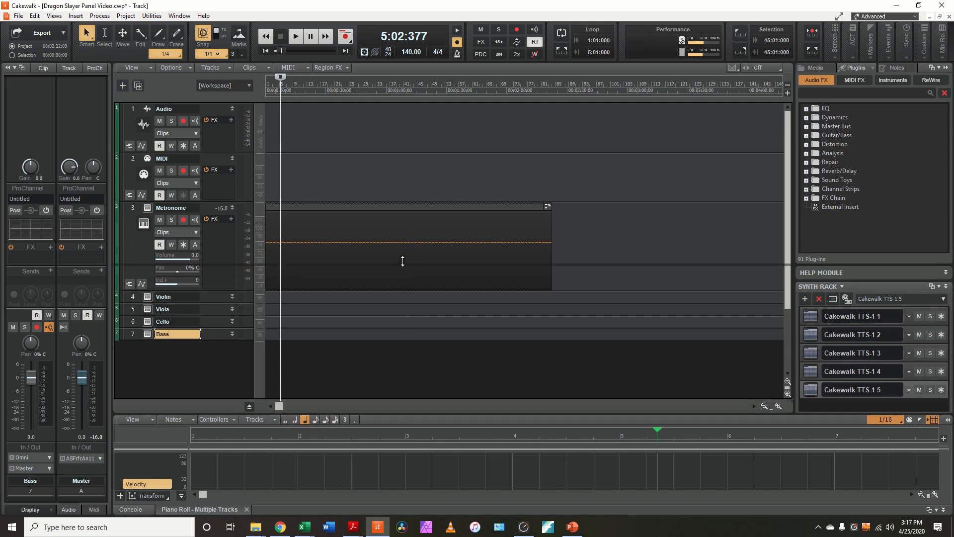
pyautogui.moveTo(402, 261); pyautogui.dragTo(399, 226)
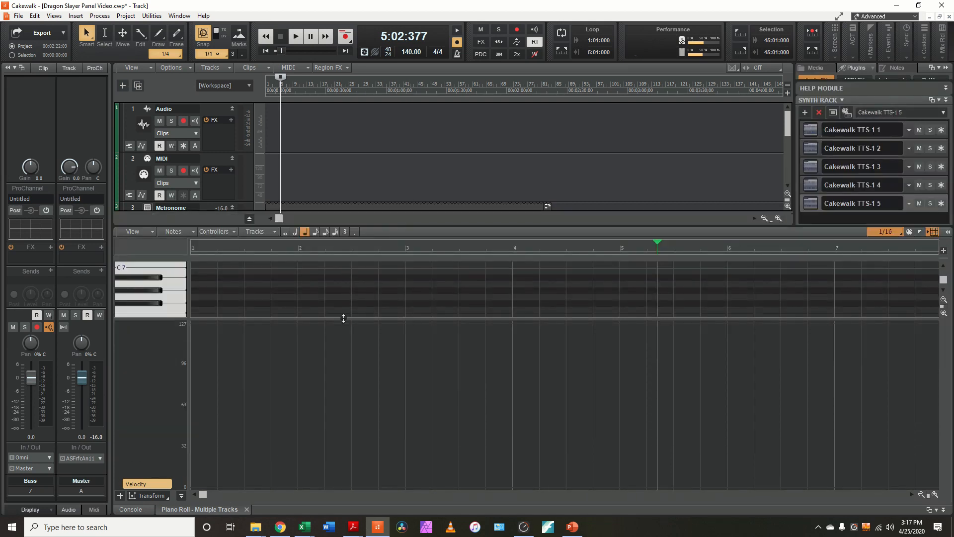
pyautogui.moveTo(343, 318); pyautogui.dragTo(330, 443)
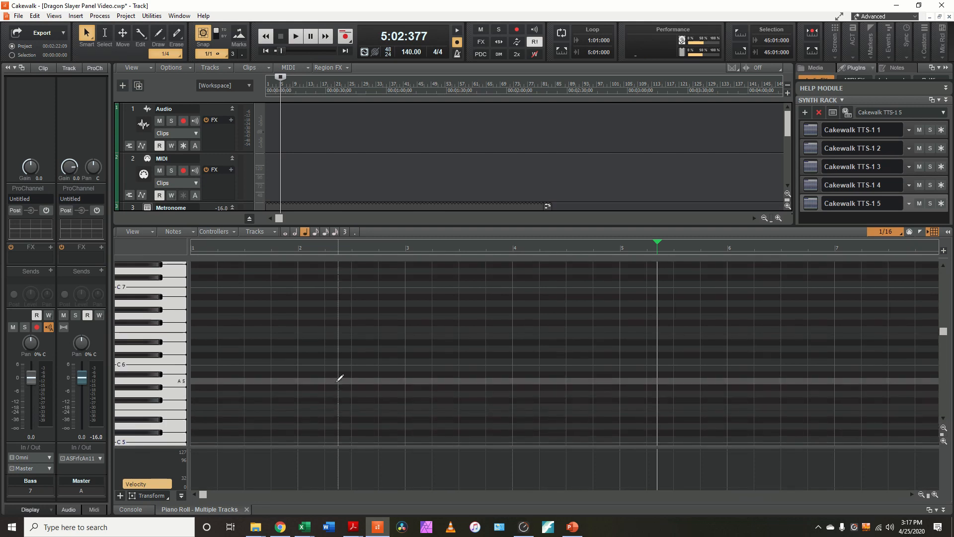
pyautogui.scroll(1, 339, 378)
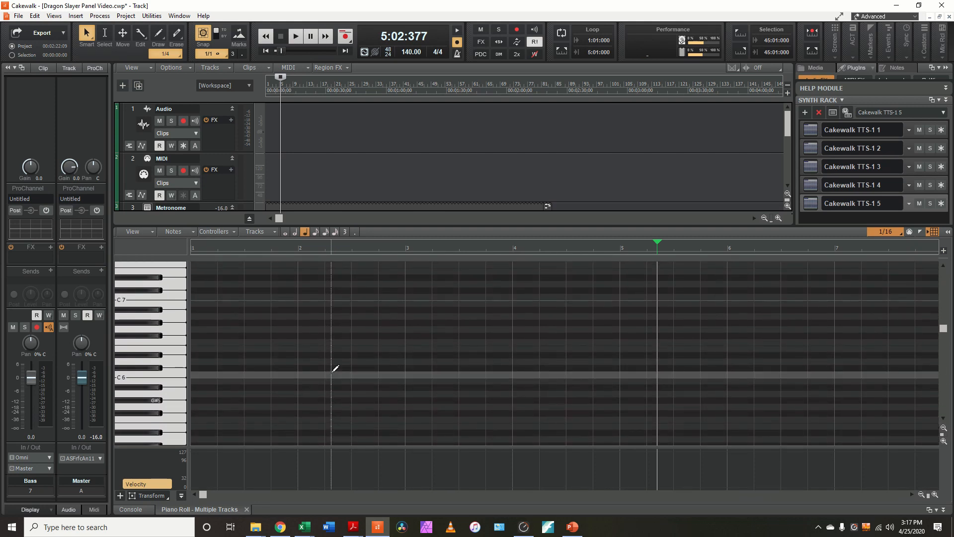
# Step: Return the playhead to the project start and show the Metronome track's notes in a taller Piano Roll beneath a magnified track timeline
pyautogui.press('w')
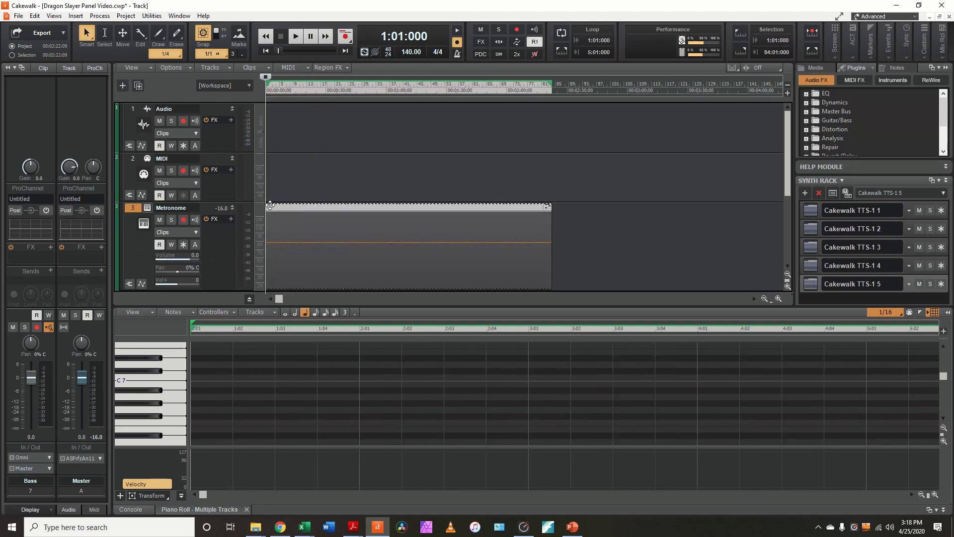
pyautogui.hotkey('ctrl', 'Right')
pyautogui.hotkey('ctrl', 'Right')
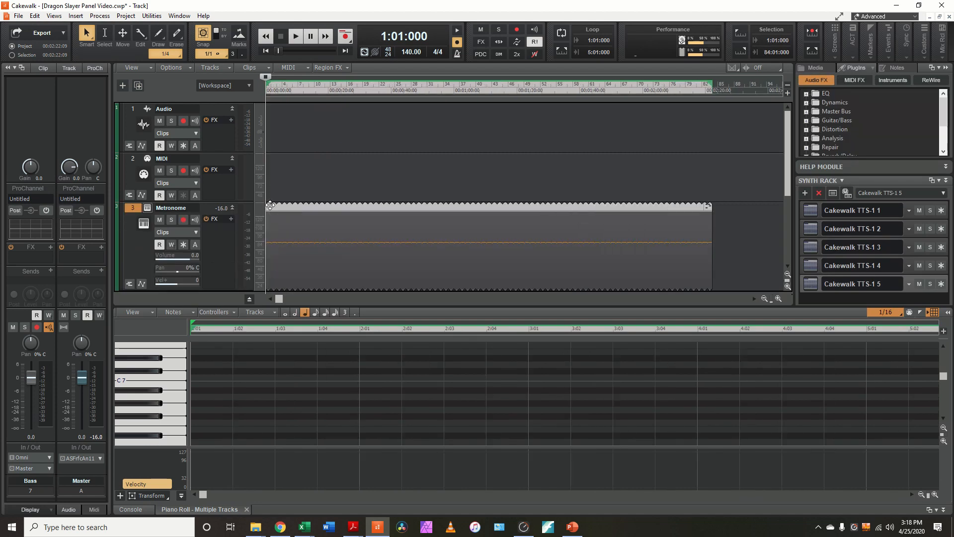
pyautogui.hotkey('ctrl', 'Right')
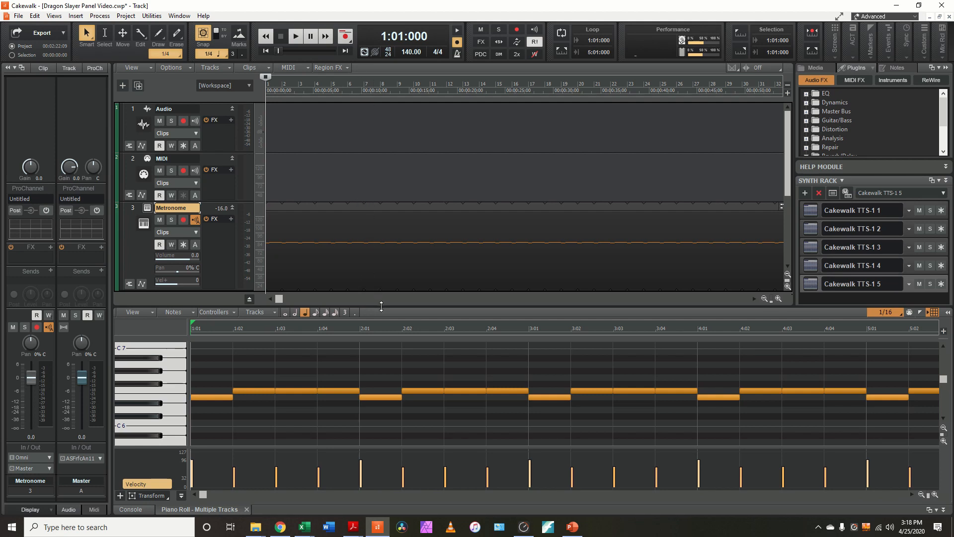
pyautogui.moveTo(381, 305); pyautogui.dragTo(383, 235)
pyautogui.scroll(-2, 177, 172)
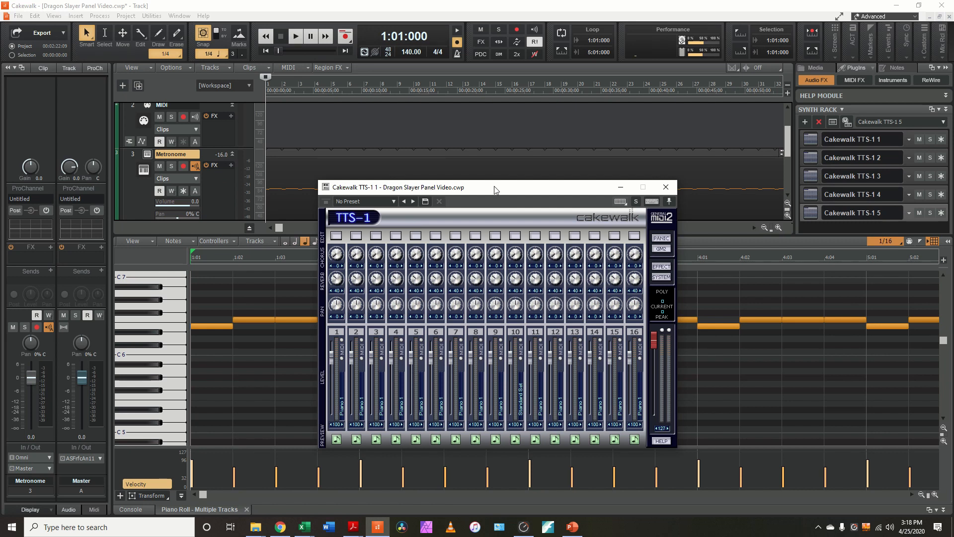
# Step: In part 10 of the first Cakewalk TTS-1, set the pan of the E 5 Hi WoodBlock sound to 0
pyautogui.moveTo(494, 189); pyautogui.dragTo(501, 143)
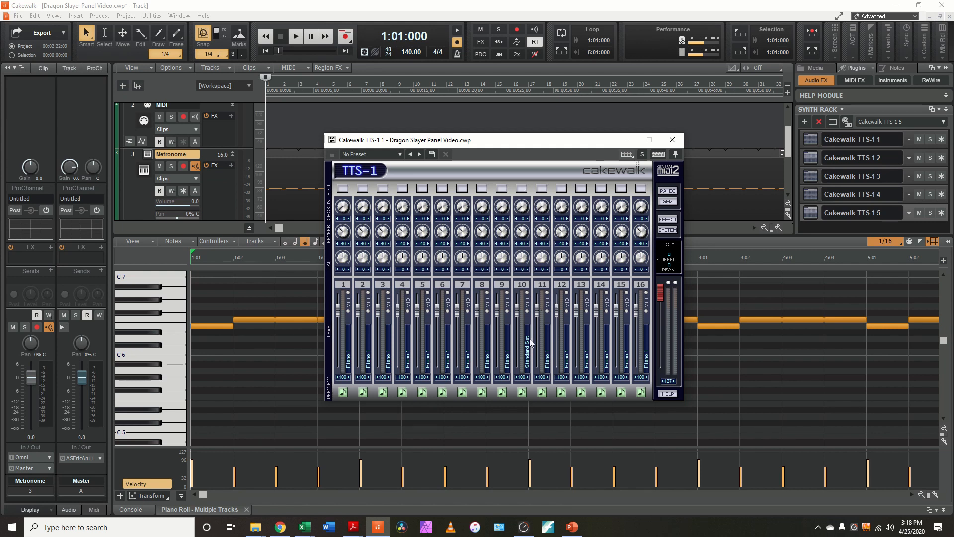
pyautogui.click(520, 188)
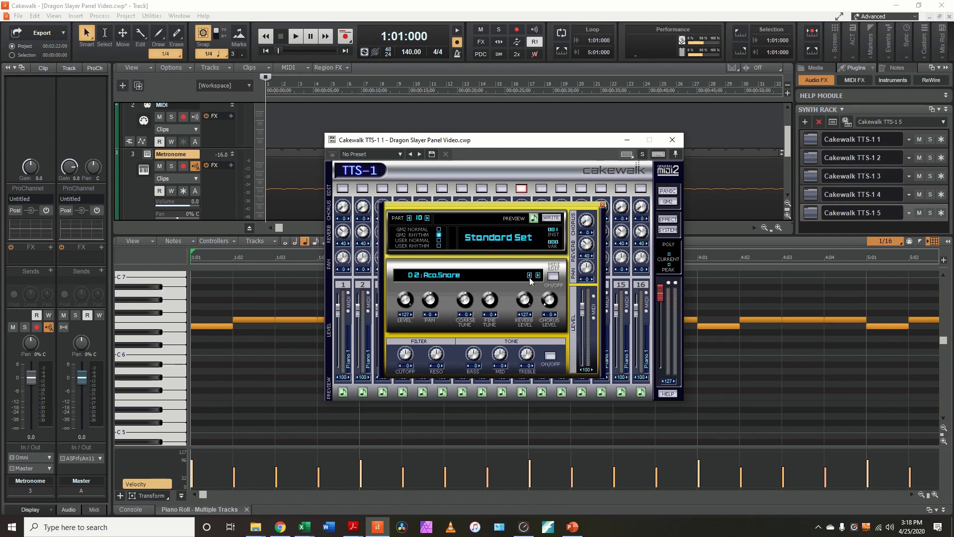
pyautogui.click(444, 278)
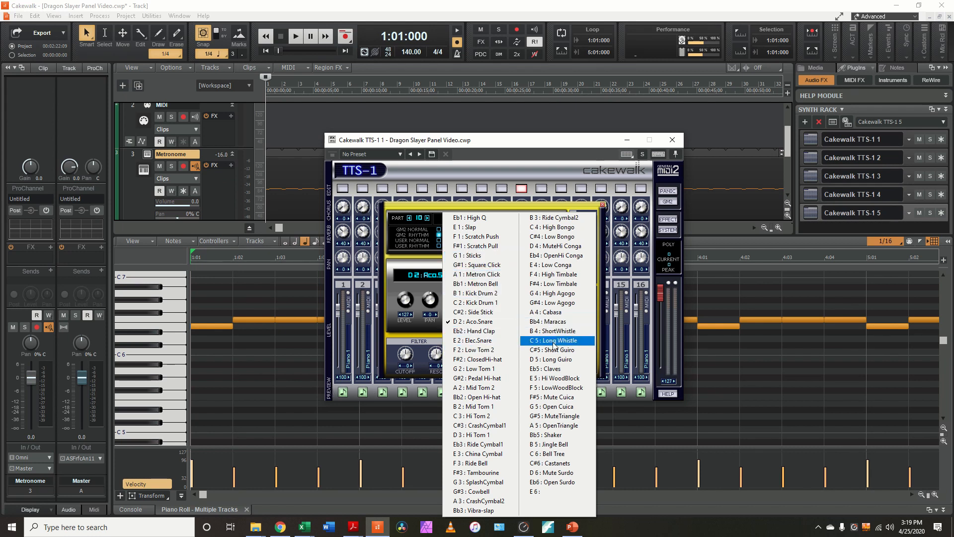
pyautogui.click(559, 381)
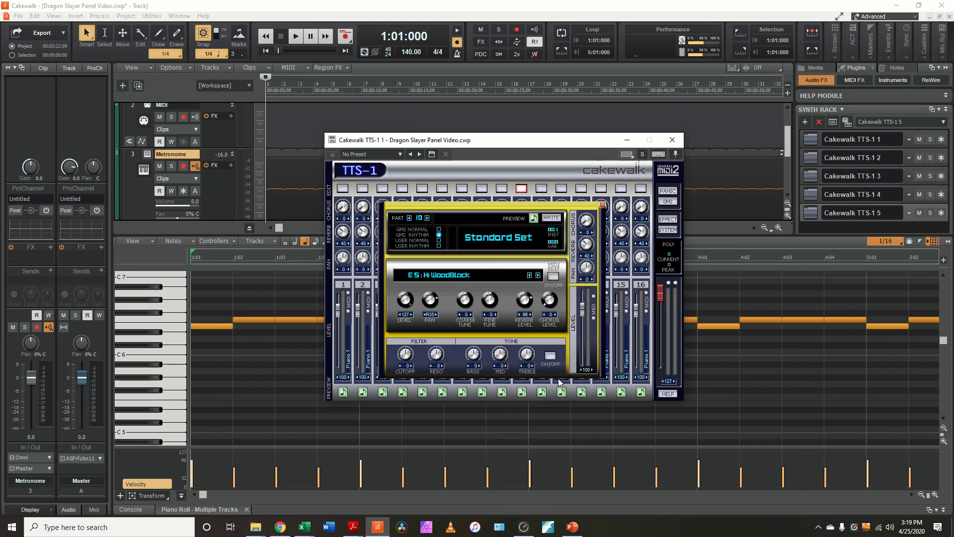
pyautogui.doubleClick(430, 315)
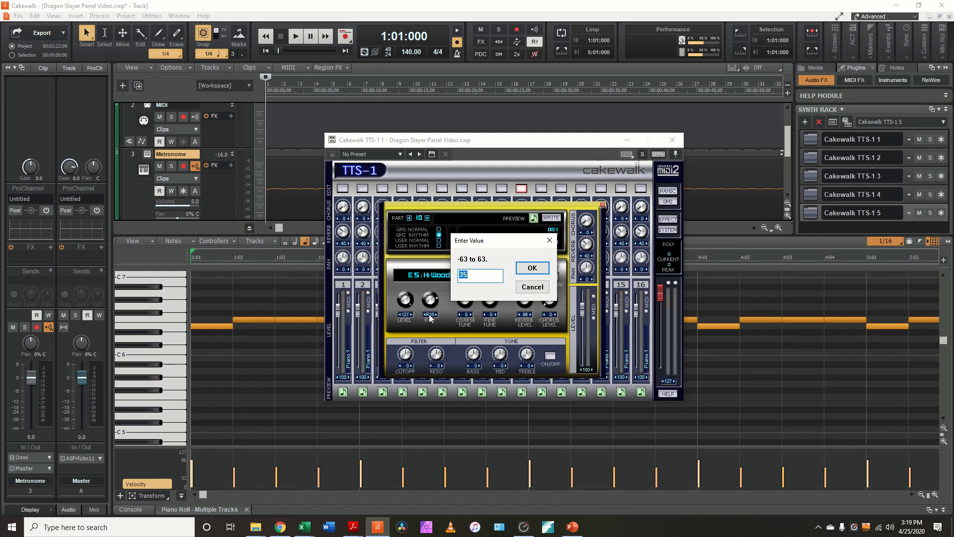
pyautogui.write('0')
pyautogui.press('Return')
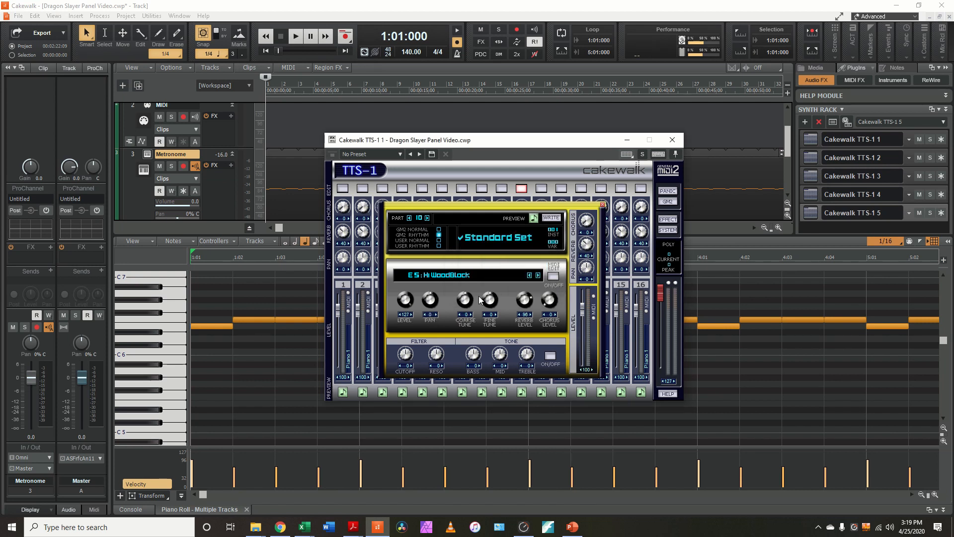
# Step: Set the pan of the F 5 LowWoodBlock sound to 0 and close the TTS-1 window
pyautogui.click(538, 276)
pyautogui.doubleClick(434, 316)
pyautogui.write('0')
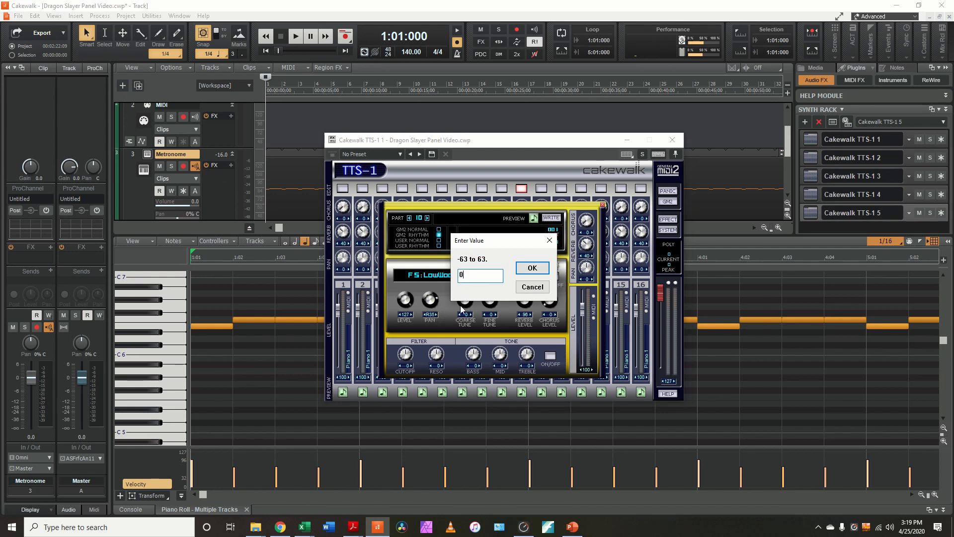
pyautogui.click(531, 270)
pyautogui.click(602, 205)
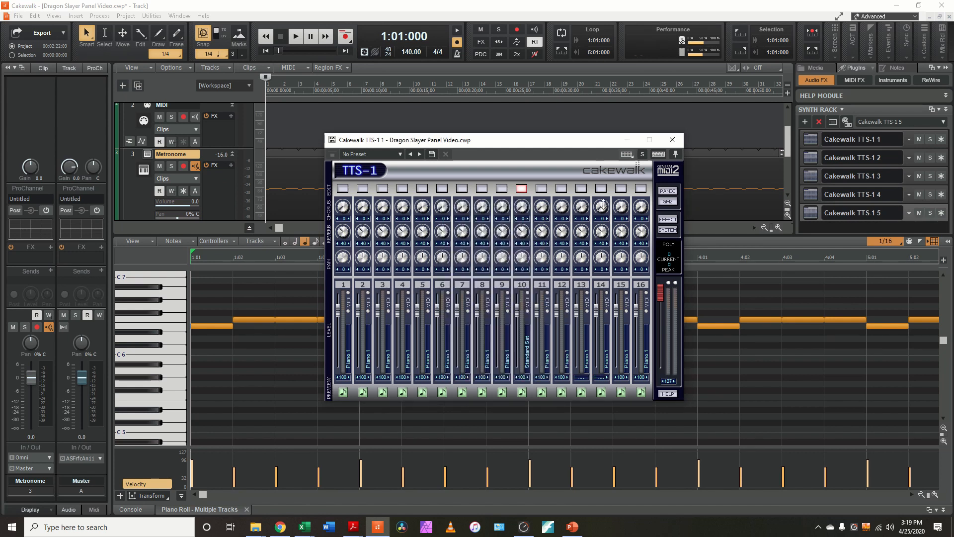
pyautogui.click(671, 139)
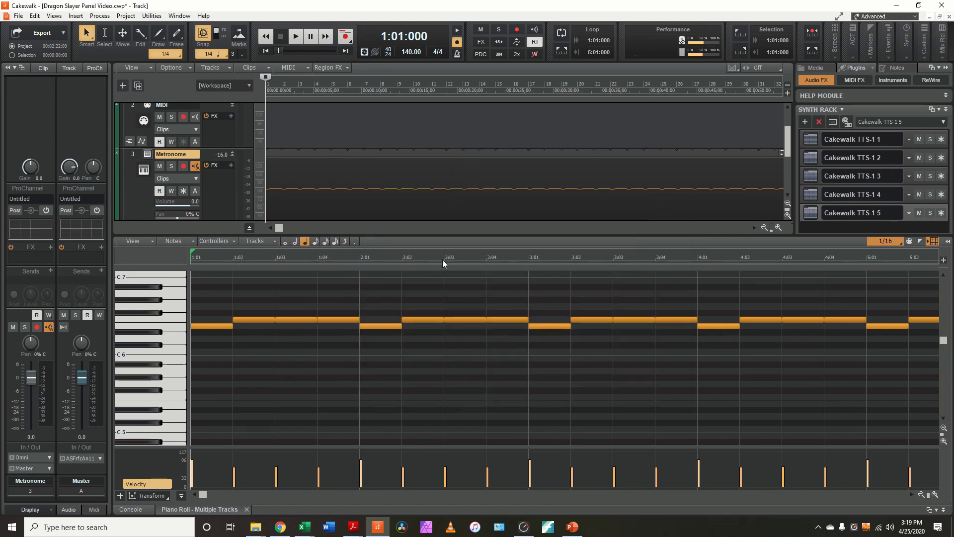
# Step: Give the track area more height than the Piano Roll, audition the metronome's first bars, and heighten the Violin track strip
pyautogui.moveTo(423, 236); pyautogui.dragTo(424, 330)
pyautogui.press('space')
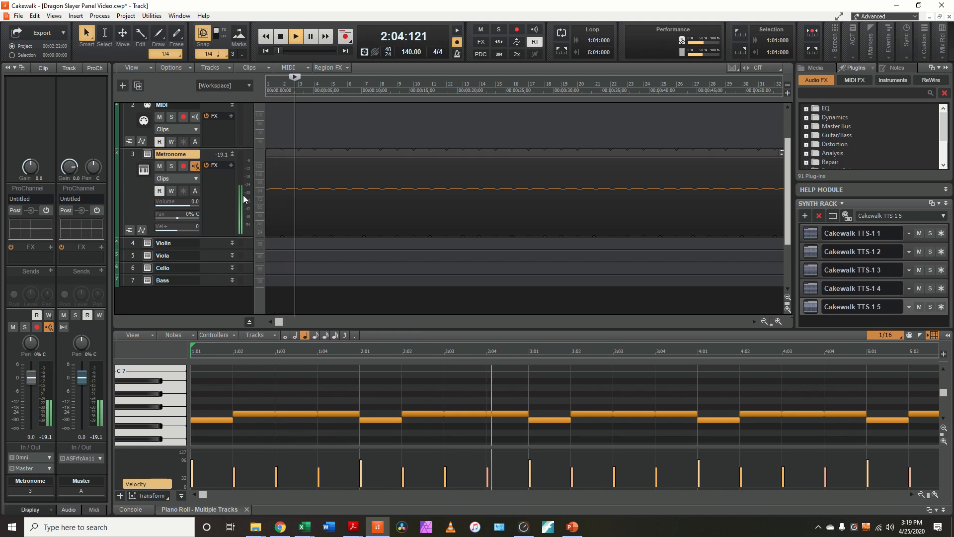
pyautogui.press('space')
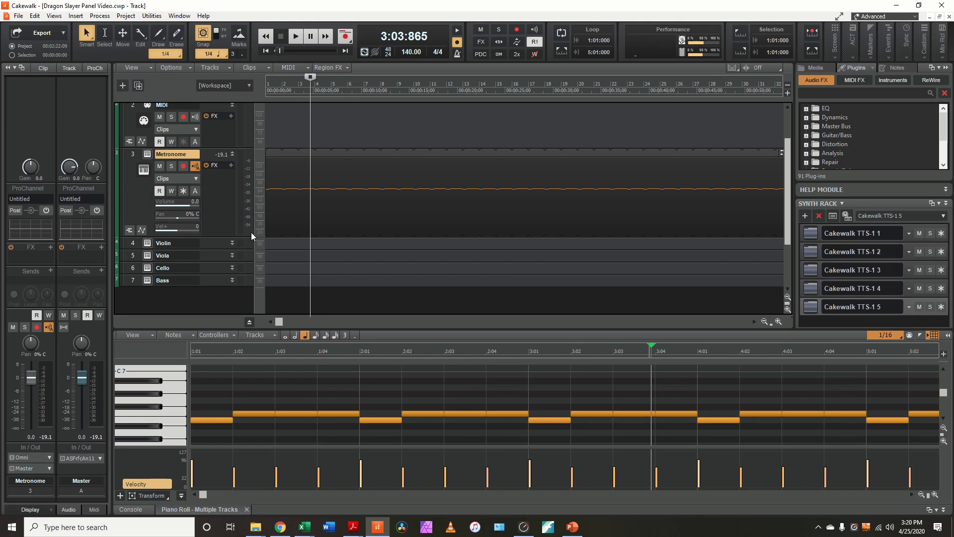
pyautogui.moveTo(213, 248); pyautogui.dragTo(209, 274)
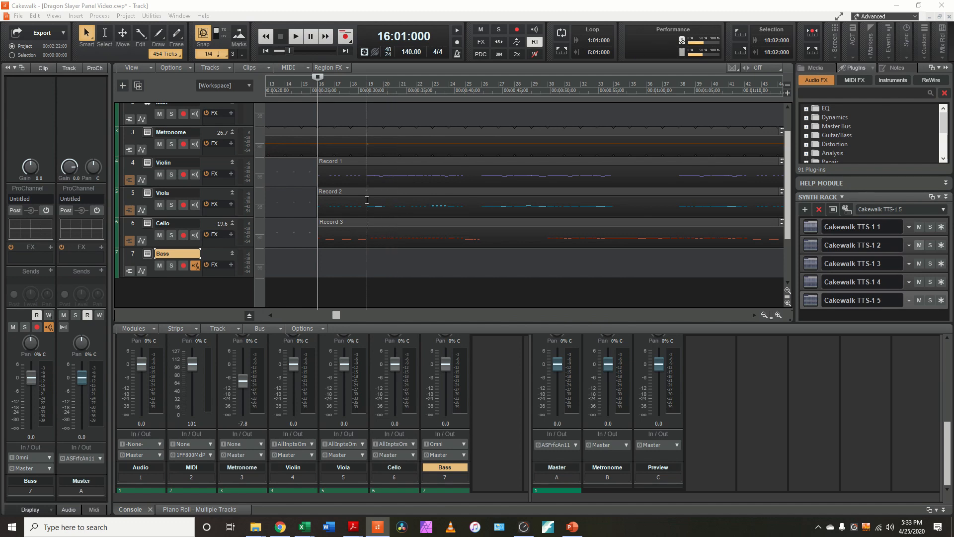
# Step: Open the Staff view for the Bass track and enlarge it to fill most of the lower workspace
pyautogui.click(63, 22)
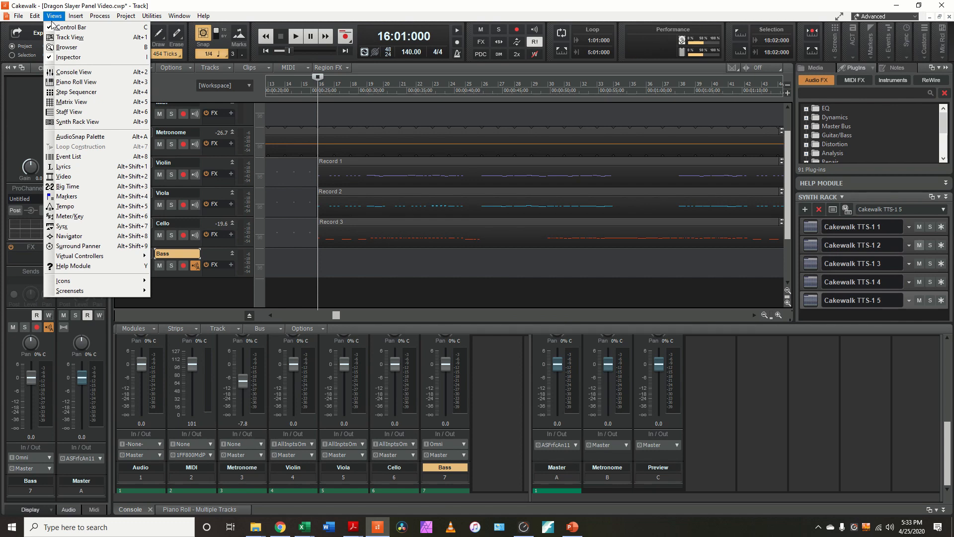
pyautogui.click(74, 112)
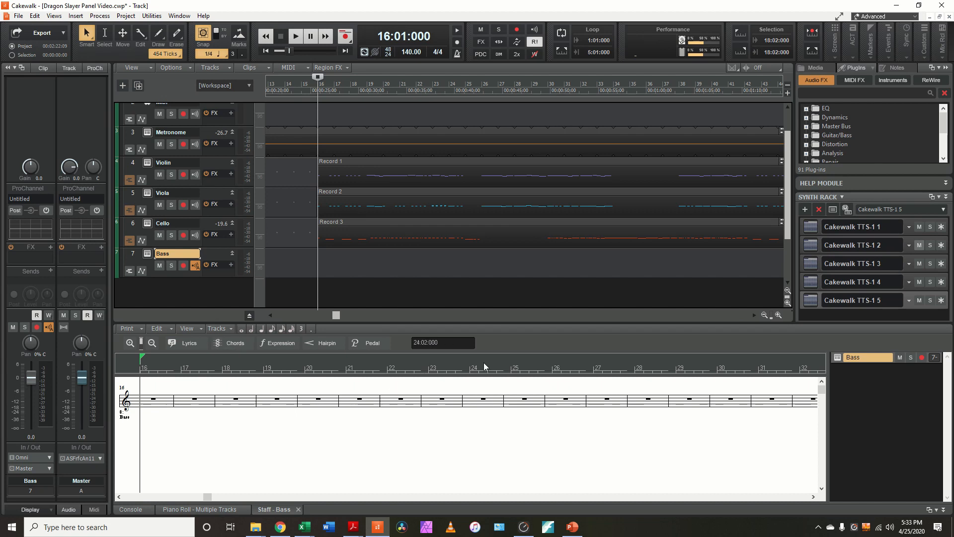
pyautogui.moveTo(529, 323); pyautogui.dragTo(541, 214)
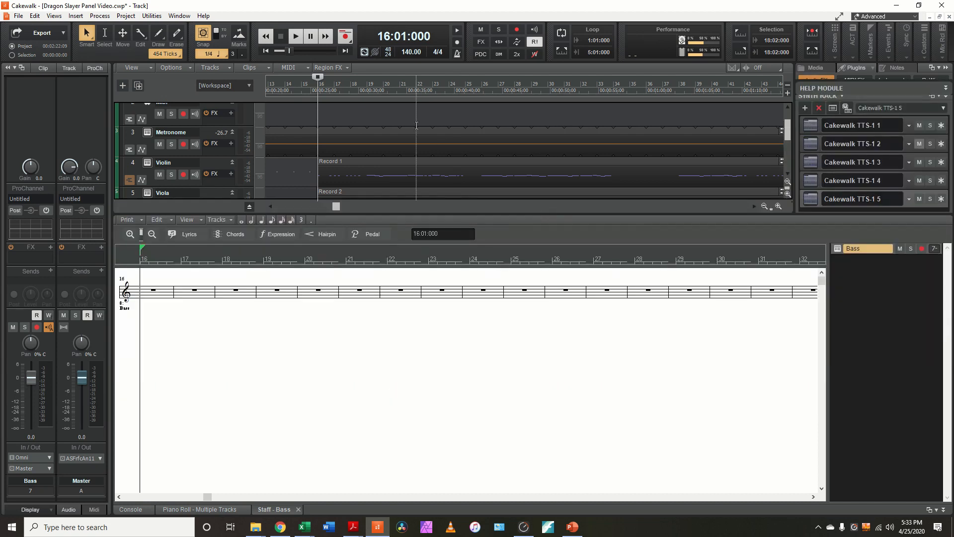
pyautogui.scroll(-2, 416, 125)
pyautogui.scroll(-1, 416, 125)
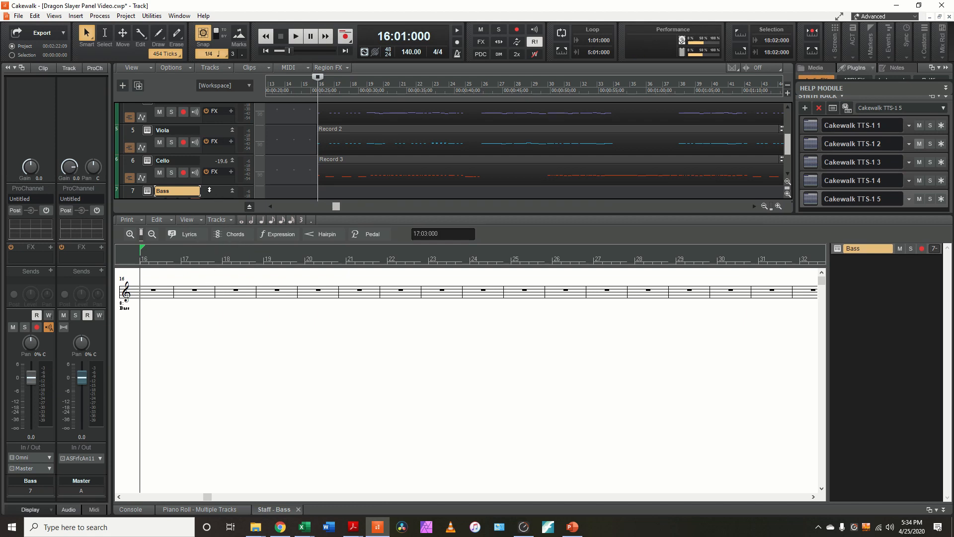
# Step: Pick the Violin, Viola, Cello and Bass tracks to show together in the Staff view
pyautogui.click(231, 221)
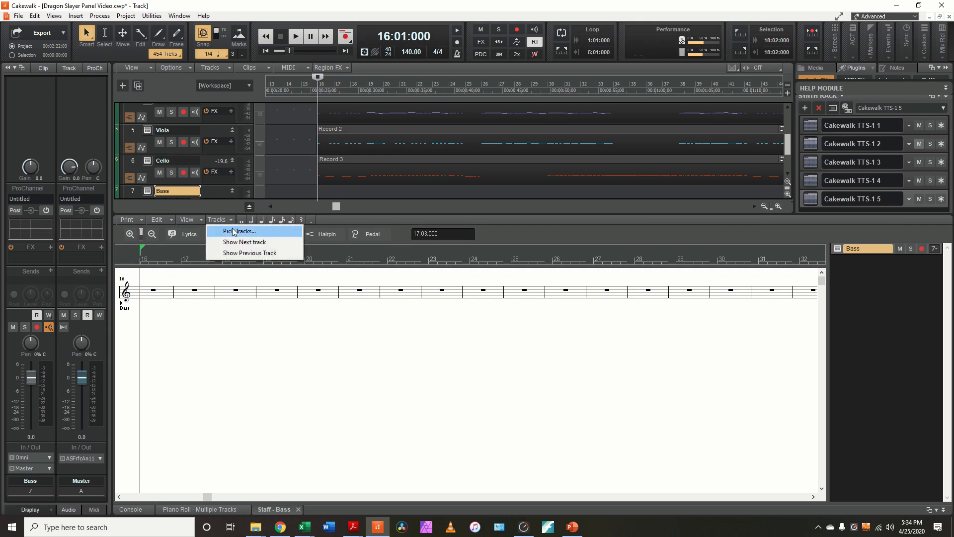
pyautogui.click(233, 231)
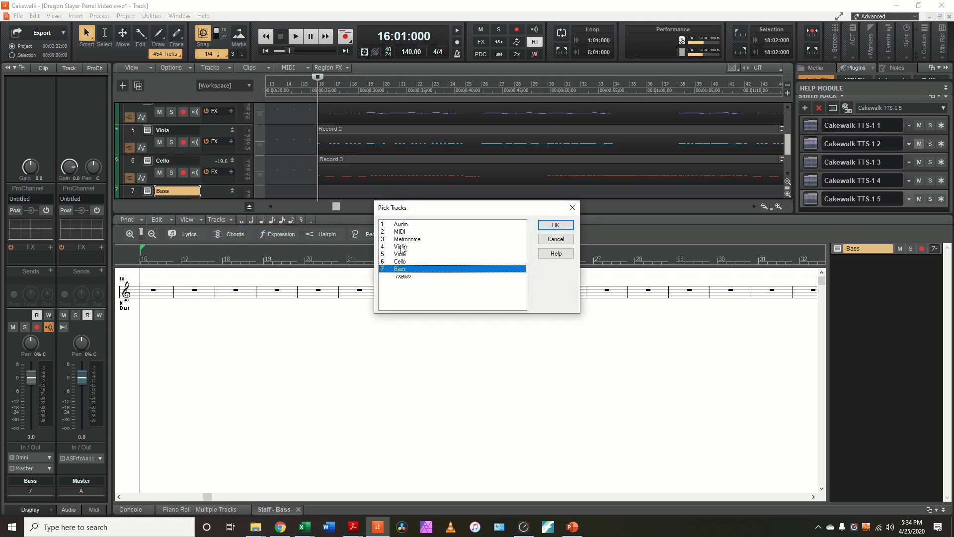
pyautogui.moveTo(402, 247); pyautogui.dragTo(406, 273)
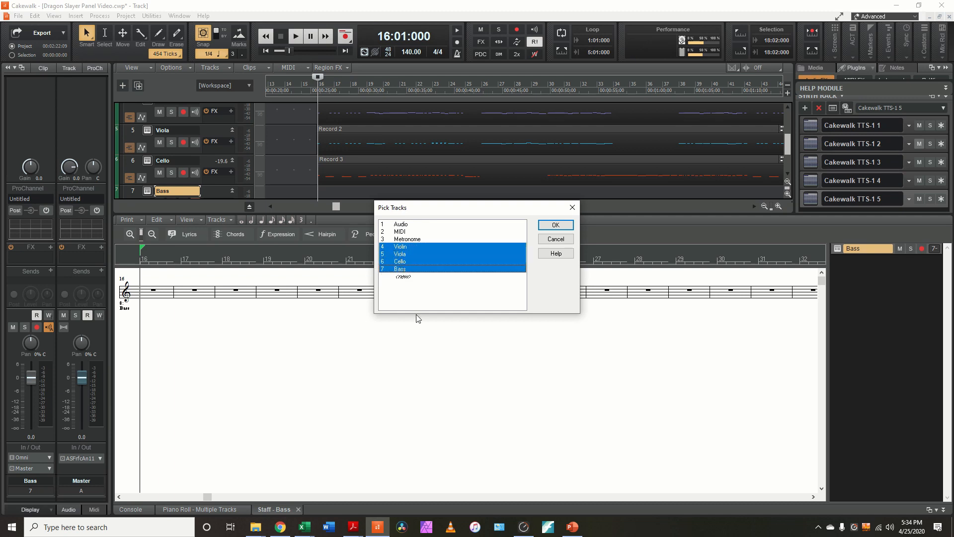
pyautogui.click(547, 227)
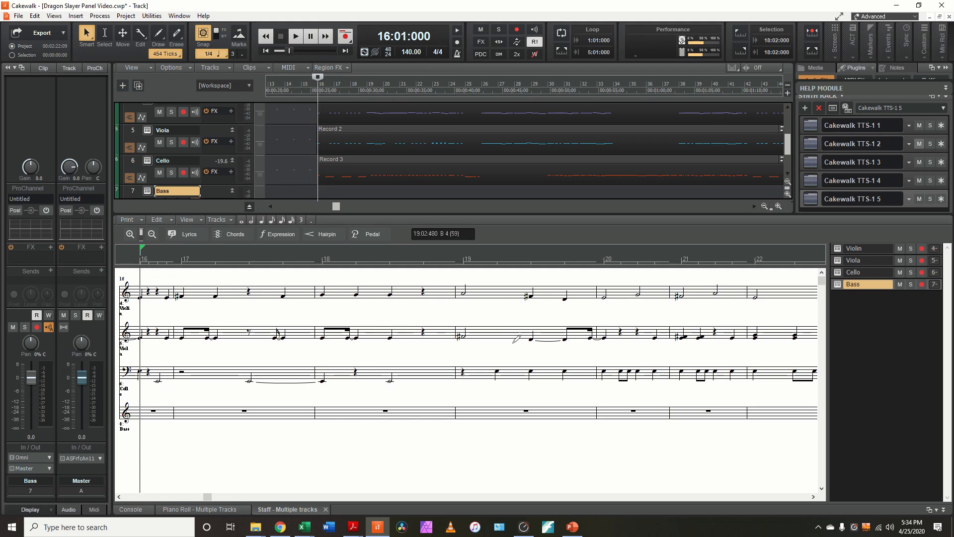
# Step: Quantize the Viola track's Record 2 clip to a 1/8 duration, keeping strength at 100 percent
pyautogui.click(381, 130)
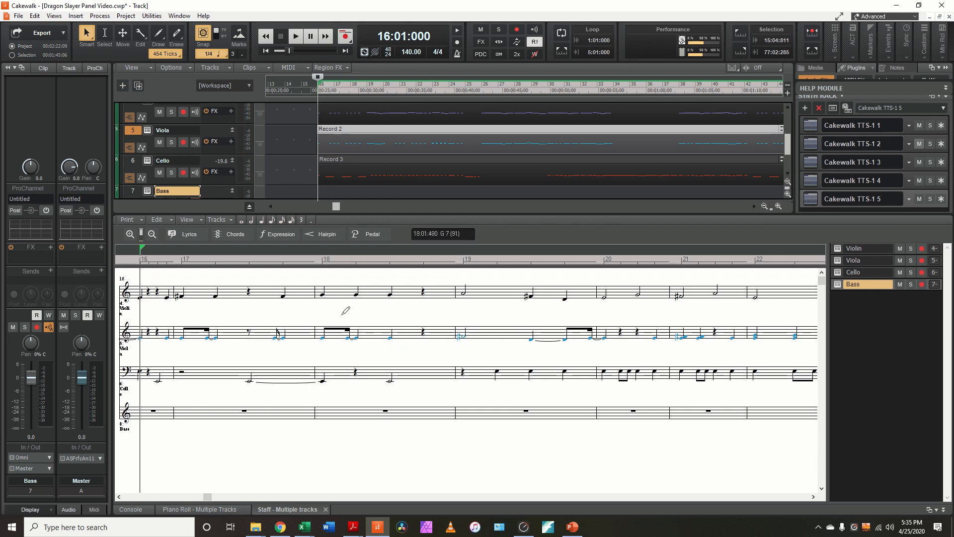
pyautogui.press('q')
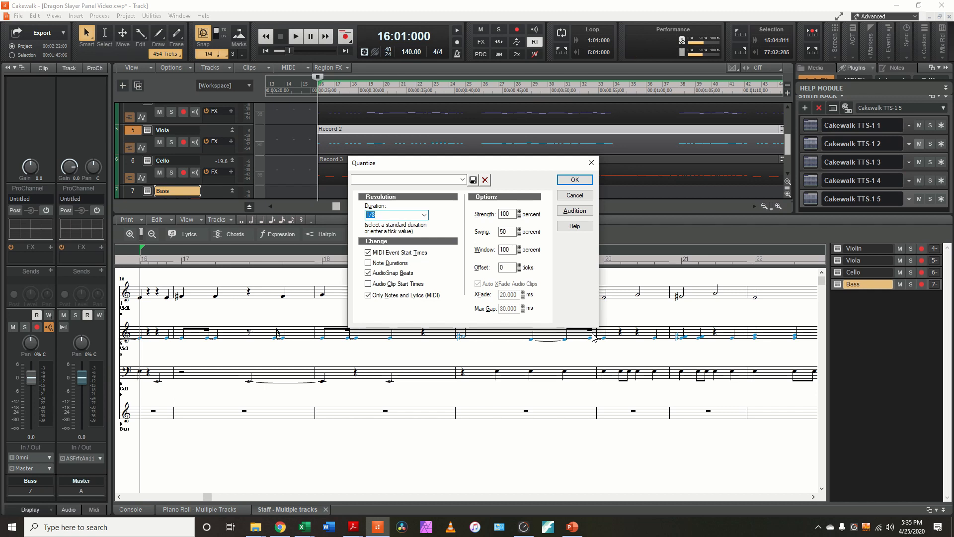
pyautogui.click(424, 215)
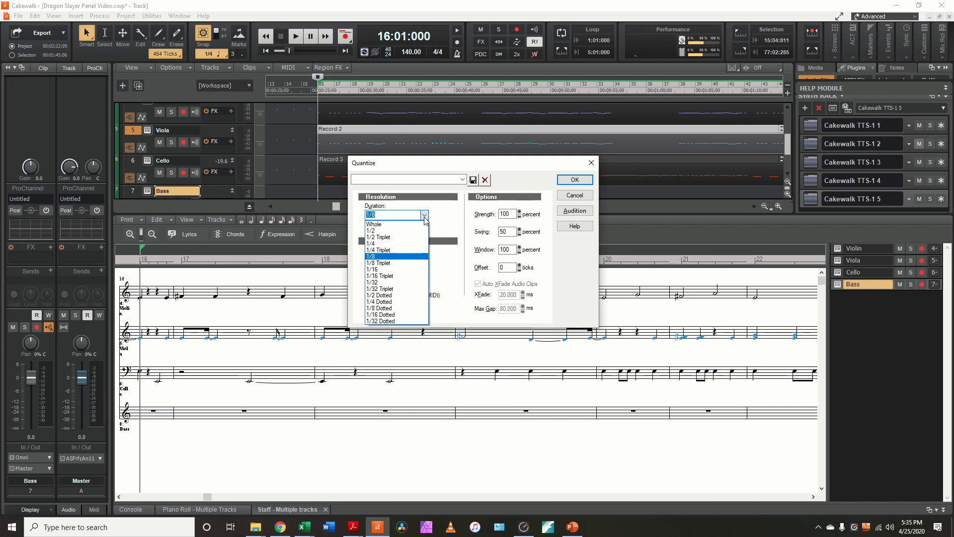
pyautogui.click(381, 260)
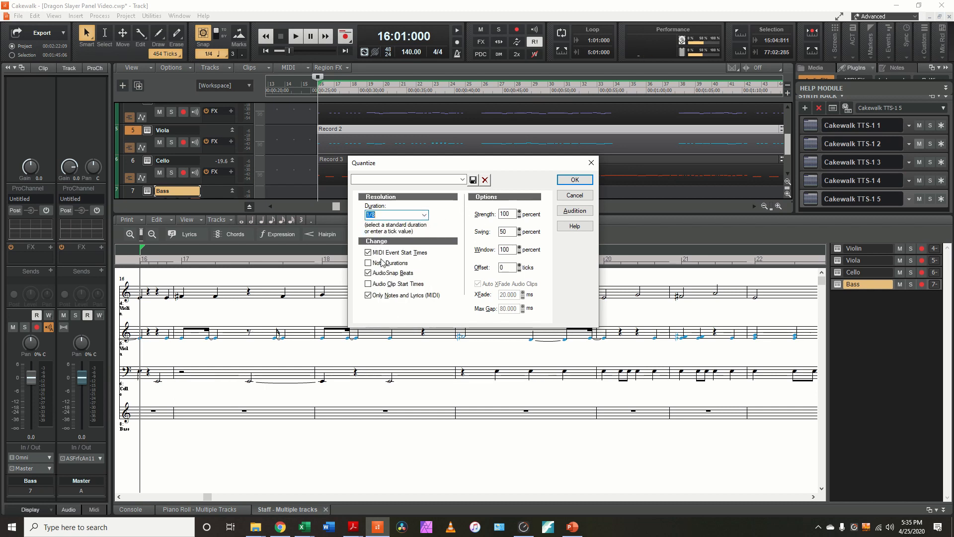
pyautogui.click(574, 180)
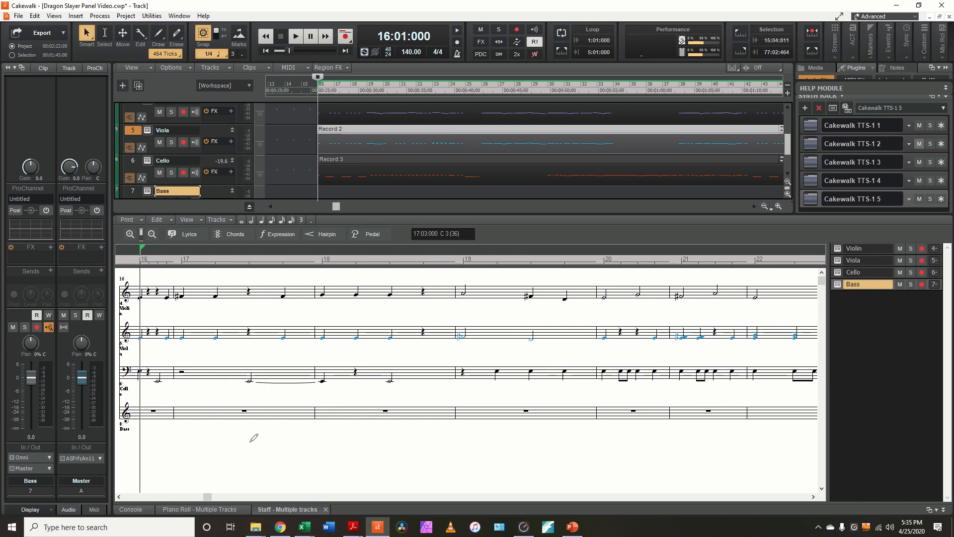
# Step: Play back the quantized passage briefly and return the playhead to 16:01:000
pyautogui.press('space')
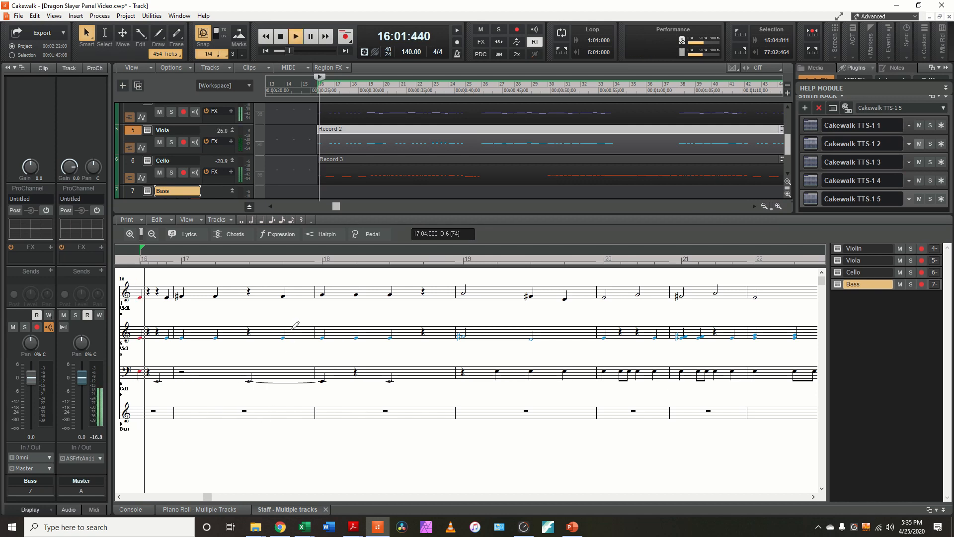
pyautogui.press('space')
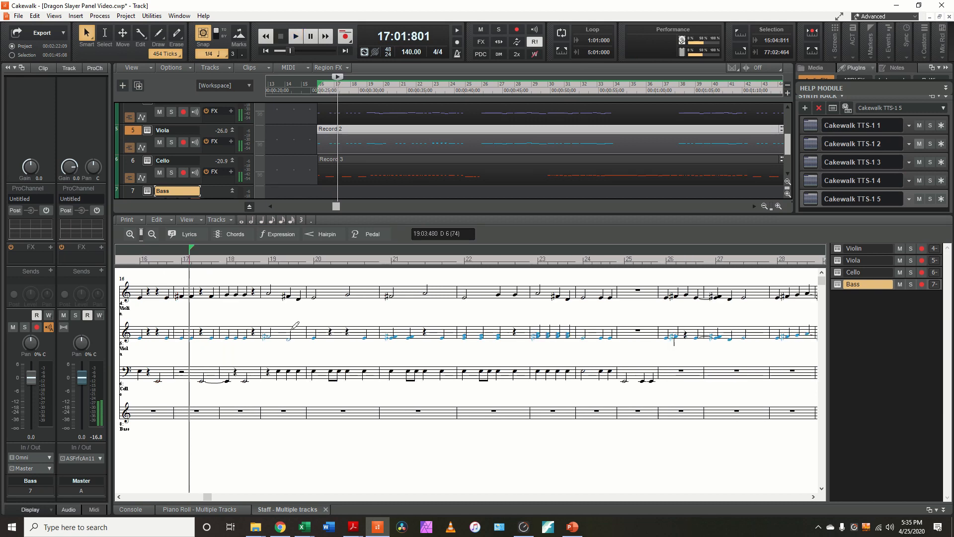
pyautogui.click(318, 93)
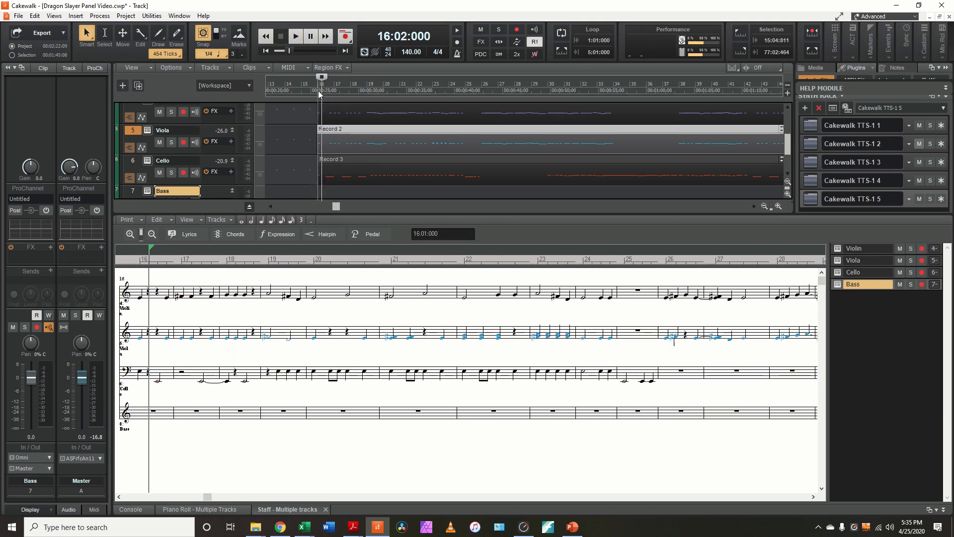
pyautogui.click(318, 91)
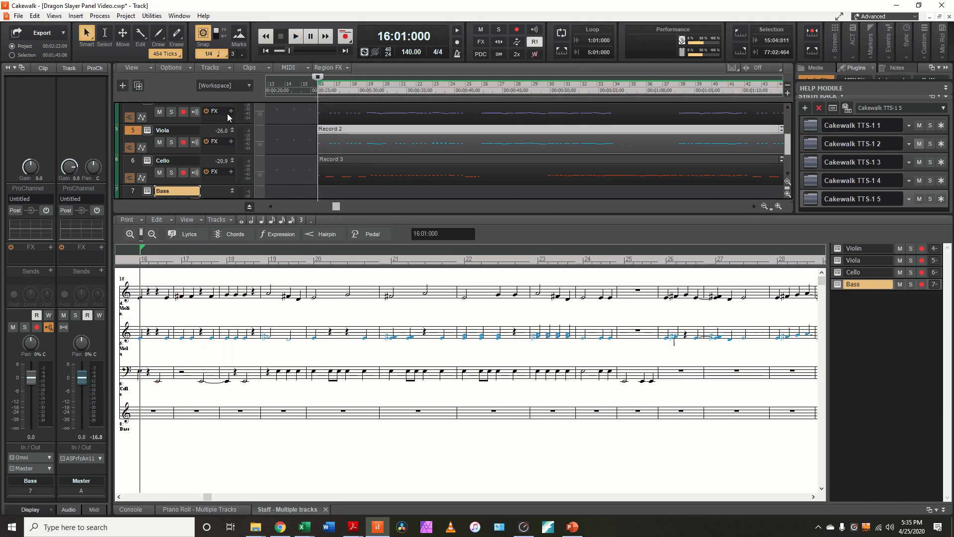
# Step: Mute the Cello and Violin tracks, leaving the Viola track audible
pyautogui.click(160, 171)
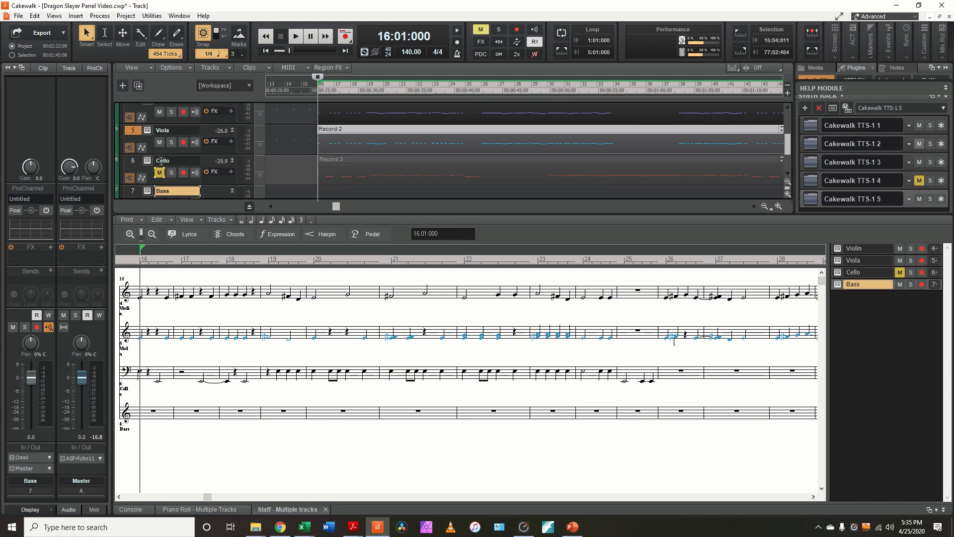
pyautogui.click(161, 113)
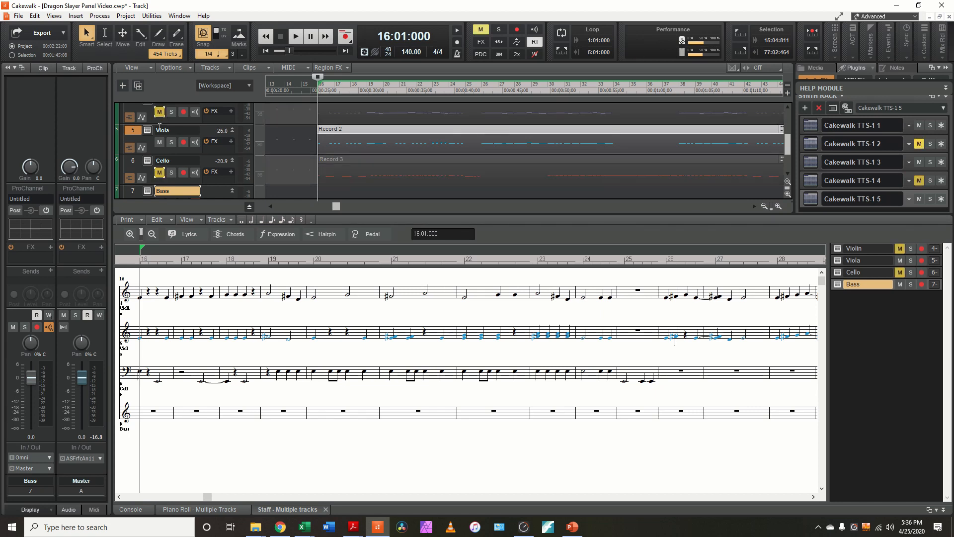
pyautogui.scroll(-2, 160, 122)
pyautogui.scroll(3, 159, 126)
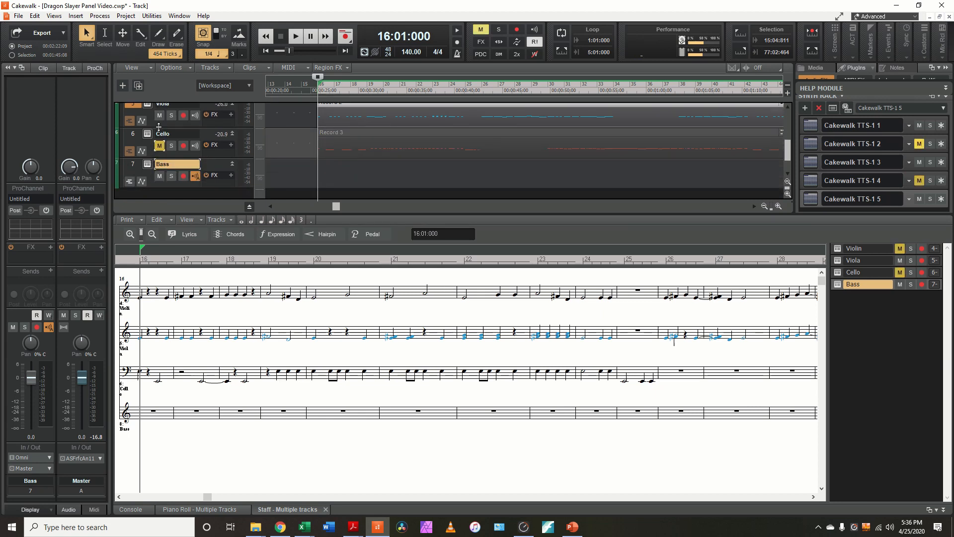
pyautogui.scroll(-3, 160, 133)
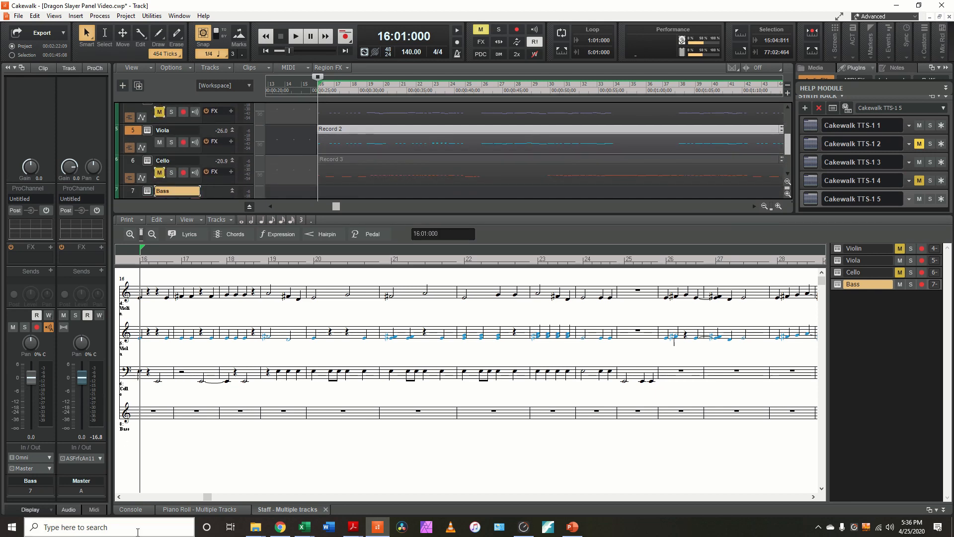
# Step: Lower the Metronome track's volume to -14.1 in the Console and return to the Staff view
pyautogui.click(132, 510)
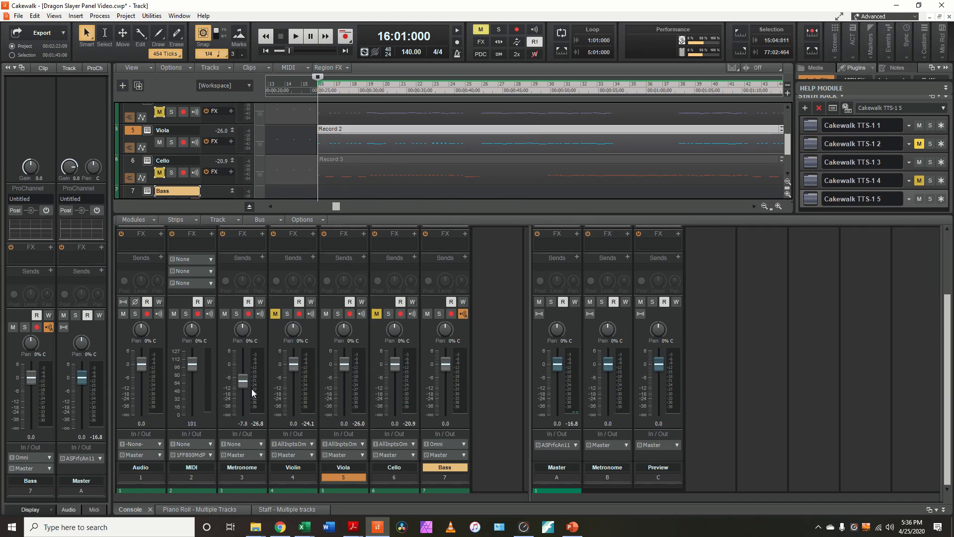
pyautogui.moveTo(242, 370); pyautogui.dragTo(243, 390)
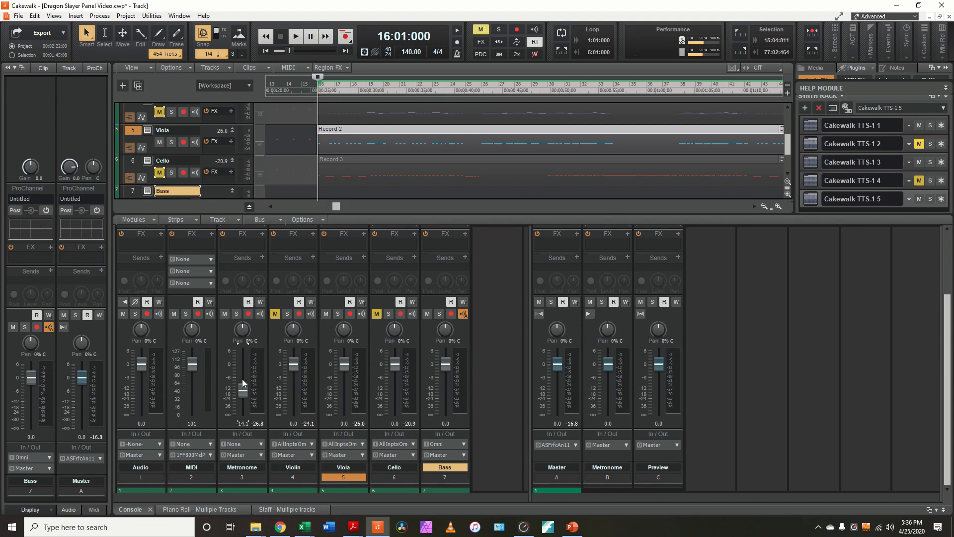
pyautogui.click(278, 509)
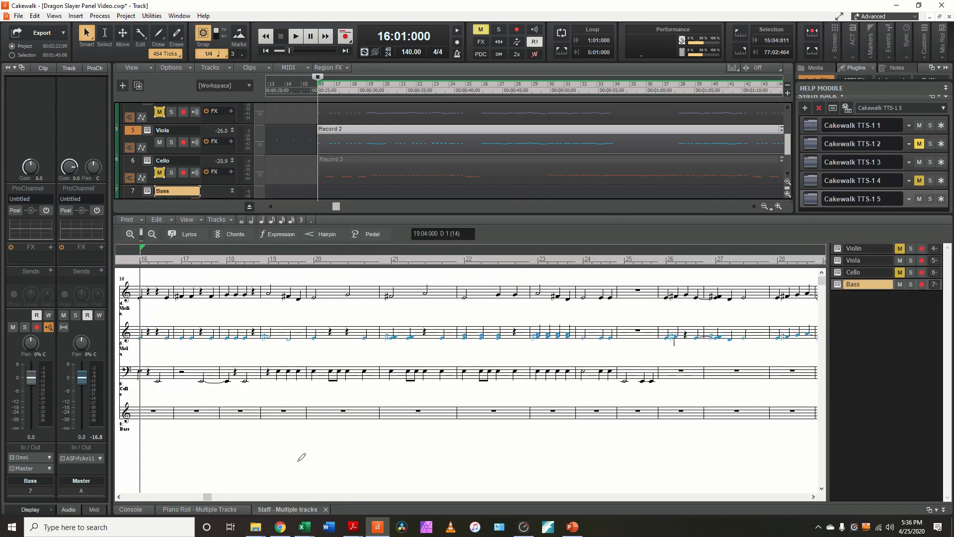
# Step: Play the Viola part from bar 16 through about the end of bar 24 and deselect its clip
pyautogui.press('space')
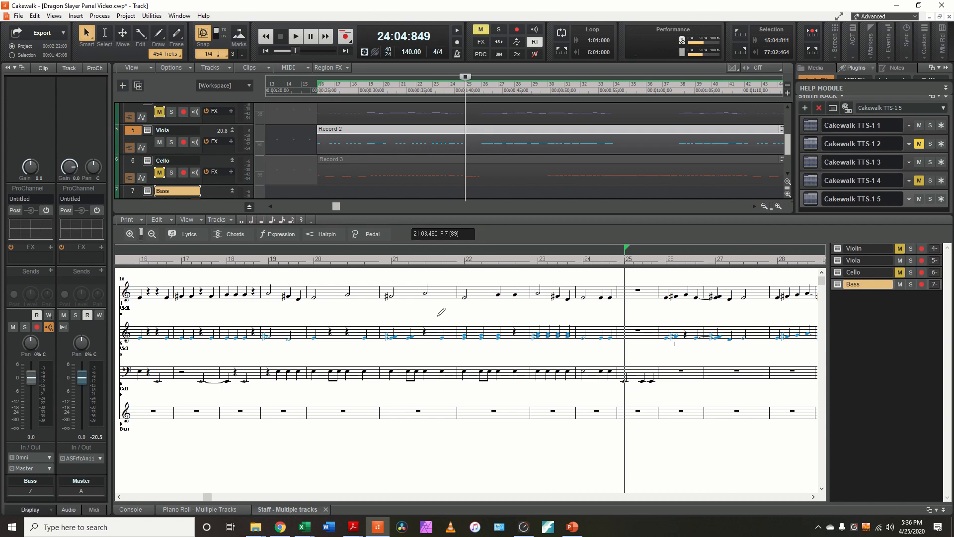
pyautogui.click(442, 312)
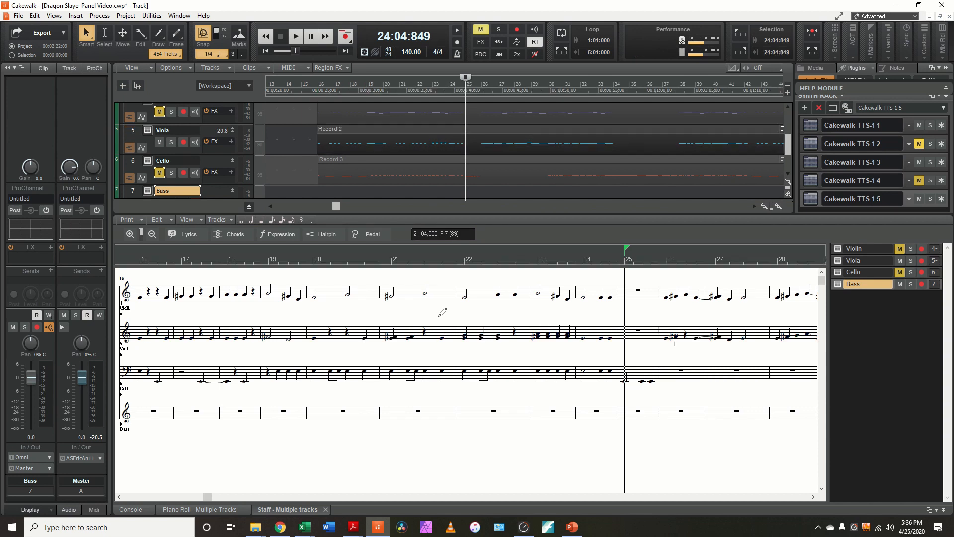
pyautogui.rightClick(439, 316)
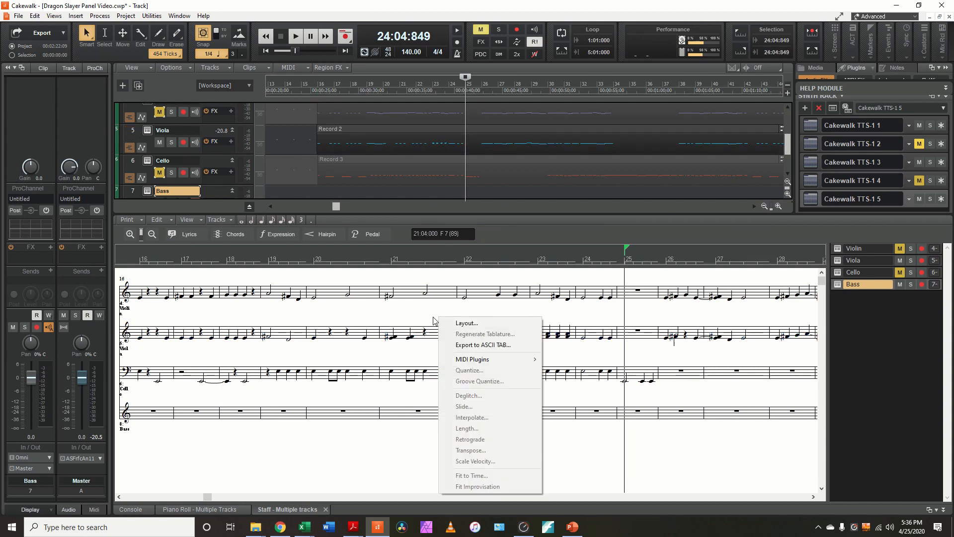
pyautogui.click(433, 317)
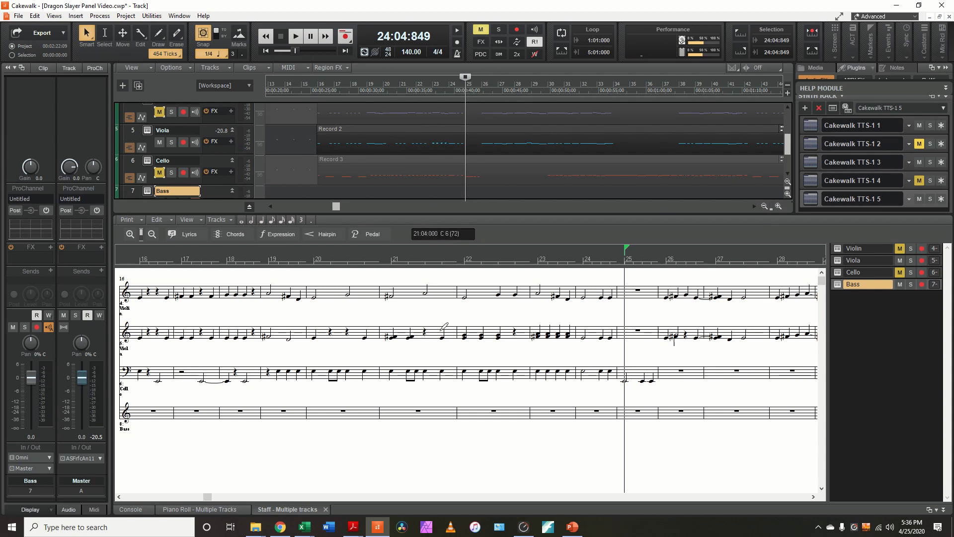
# Step: Select the Viola note on beat 4 of bar 21 and place the playhead at 21:04:480
pyautogui.click(443, 338)
pyautogui.click(442, 337)
pyautogui.click(446, 263)
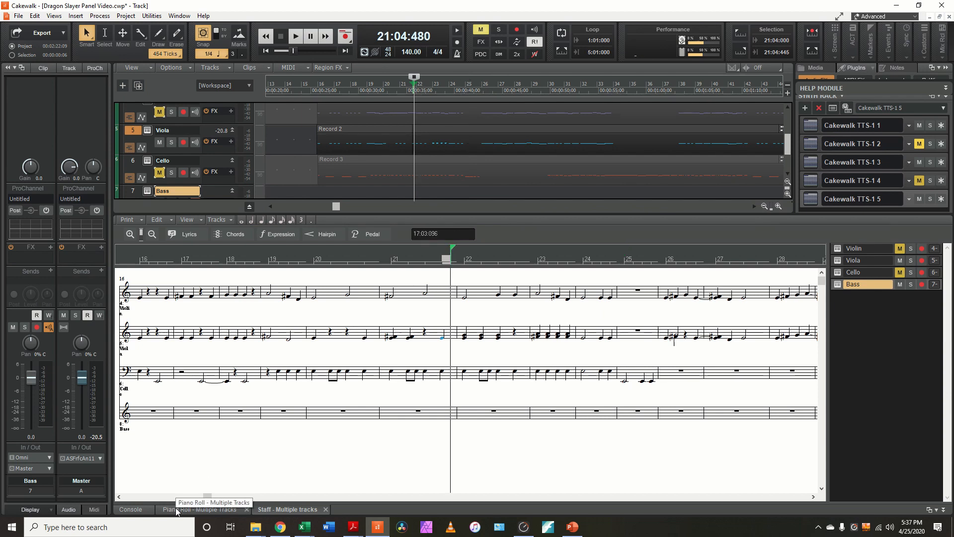
# Step: Switch from the Staff view to the Piano Roll with its track list expanded
pyautogui.click(175, 508)
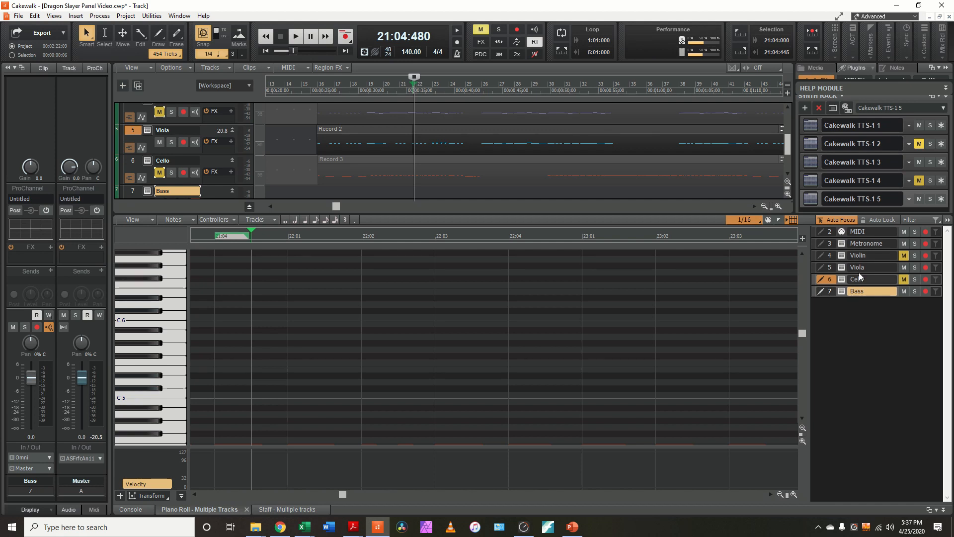
pyautogui.click(947, 220)
pyautogui.click(947, 221)
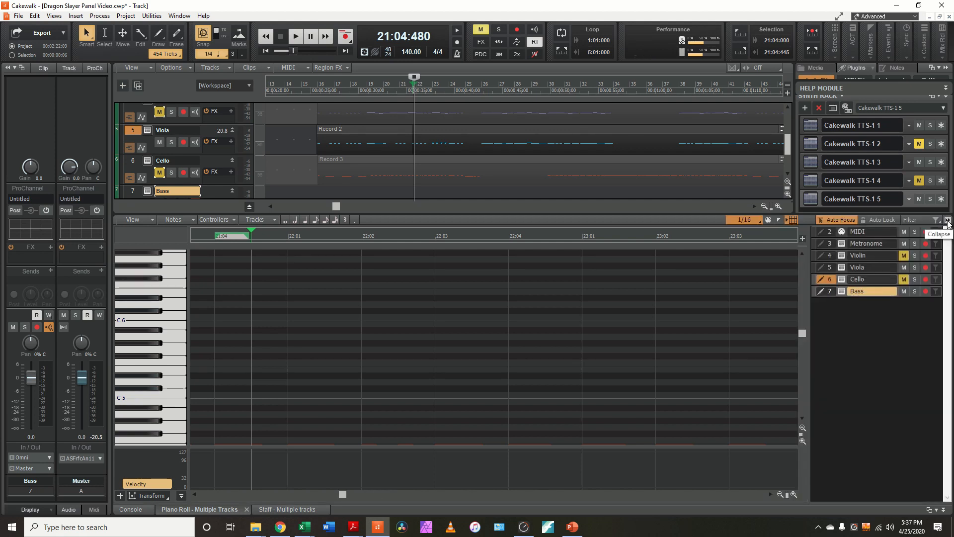
pyautogui.click(947, 221)
pyautogui.click(947, 220)
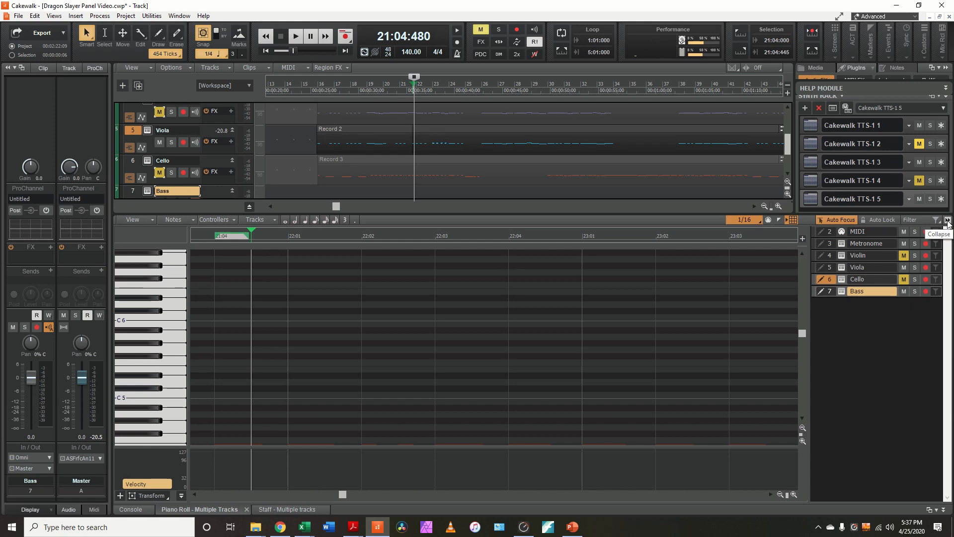
# Step: Add an F#5 note at 21:04 on the Viola track in the Piano Roll and return to the Staff view
pyautogui.click(830, 267)
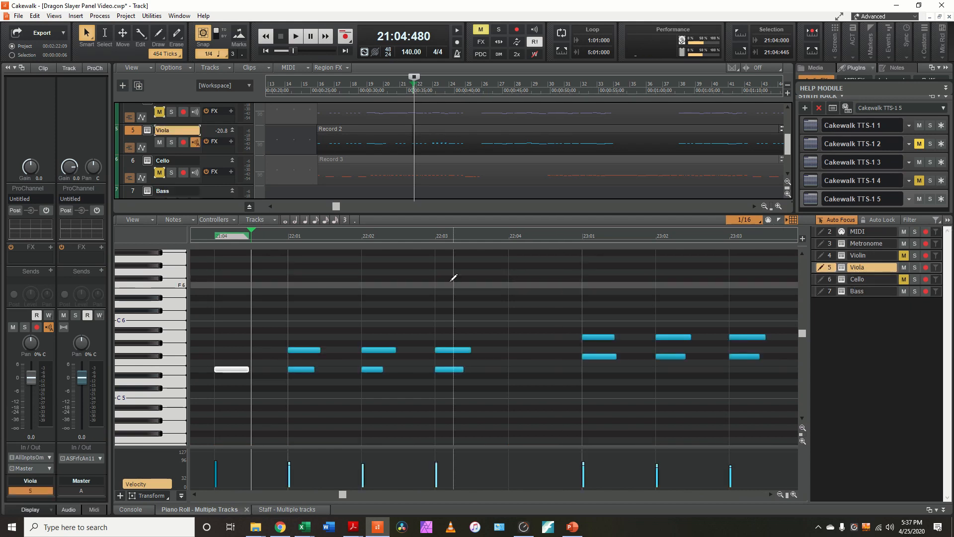
pyautogui.click(219, 355)
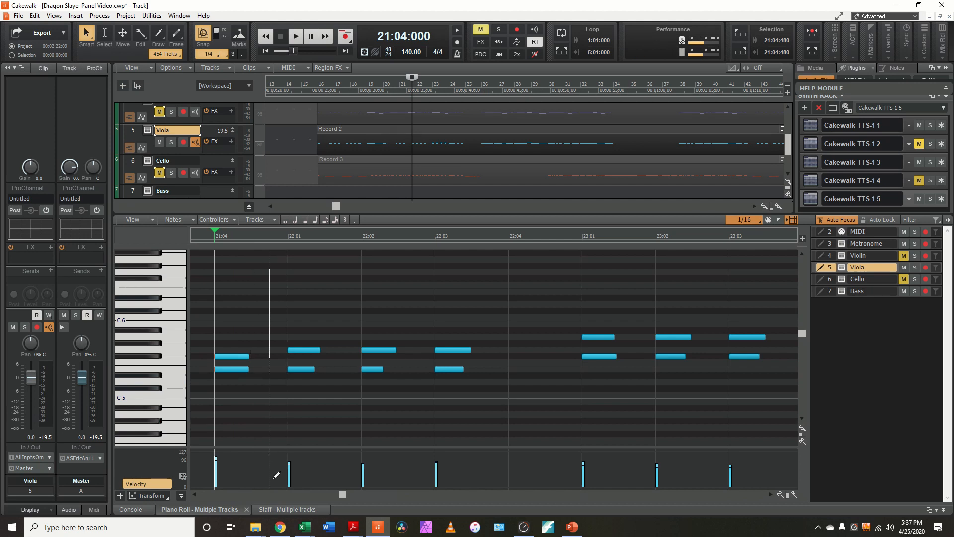
pyautogui.click(286, 509)
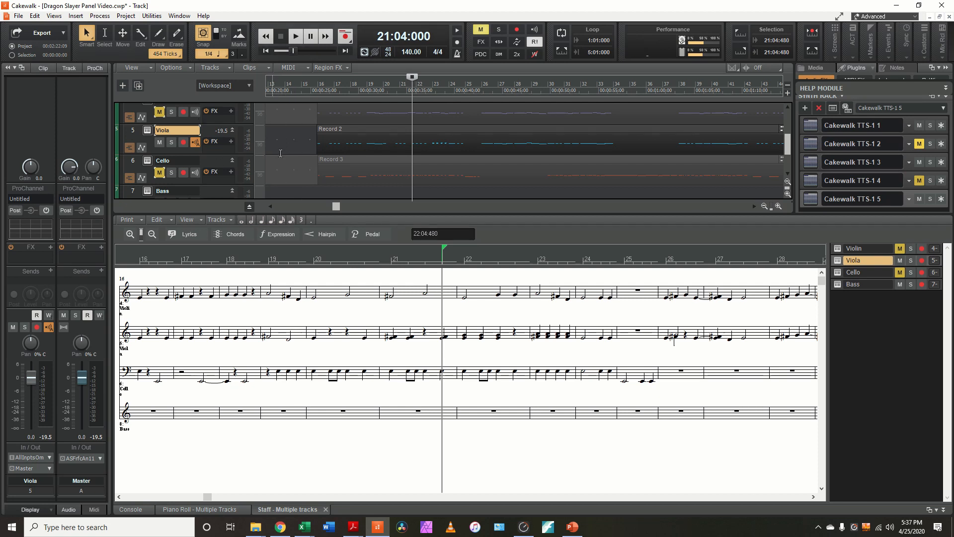
# Step: In bar 26 of the Viola, move the G5 note to beat 3 and extend the F#5 note to reach it
pyautogui.click(669, 262)
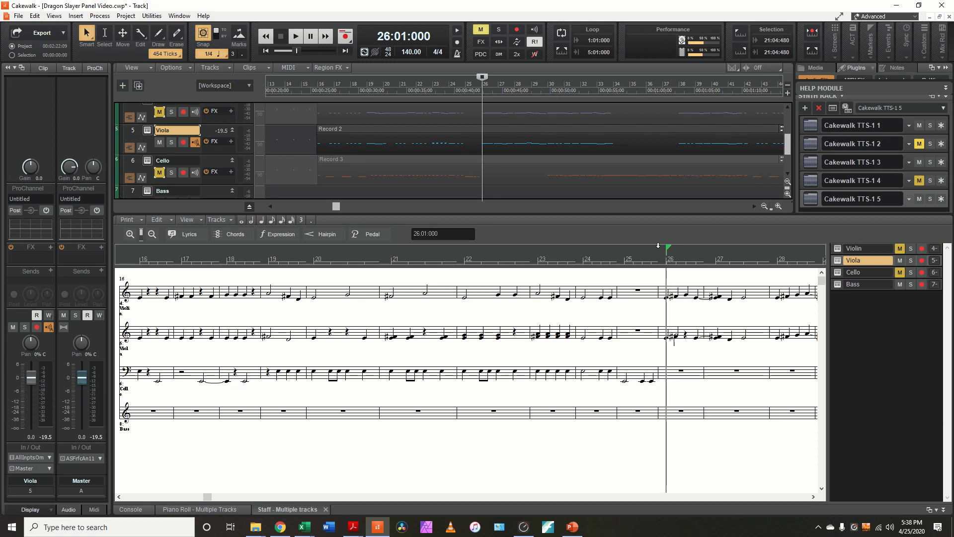
pyautogui.click(219, 508)
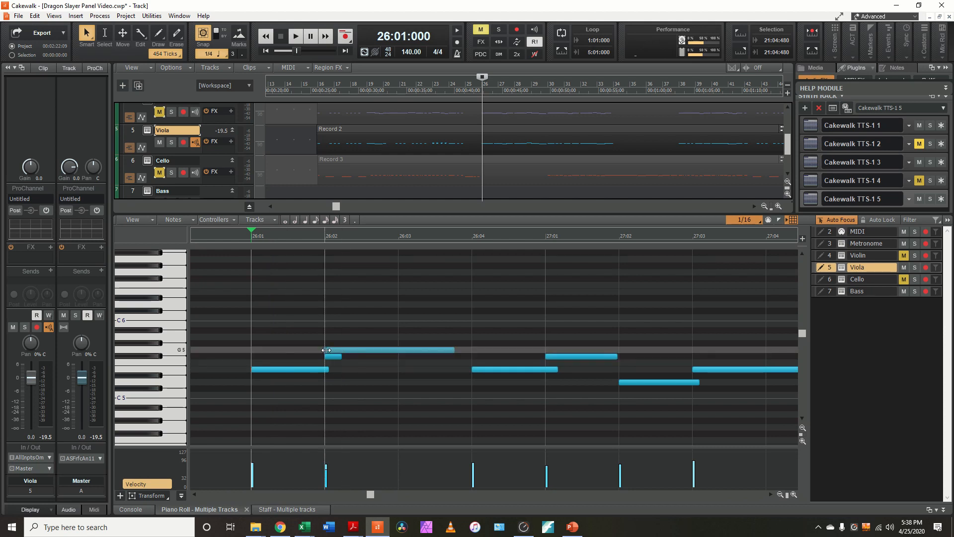
pyautogui.moveTo(325, 350); pyautogui.dragTo(398, 350)
pyautogui.moveTo(340, 358); pyautogui.dragTo(396, 357)
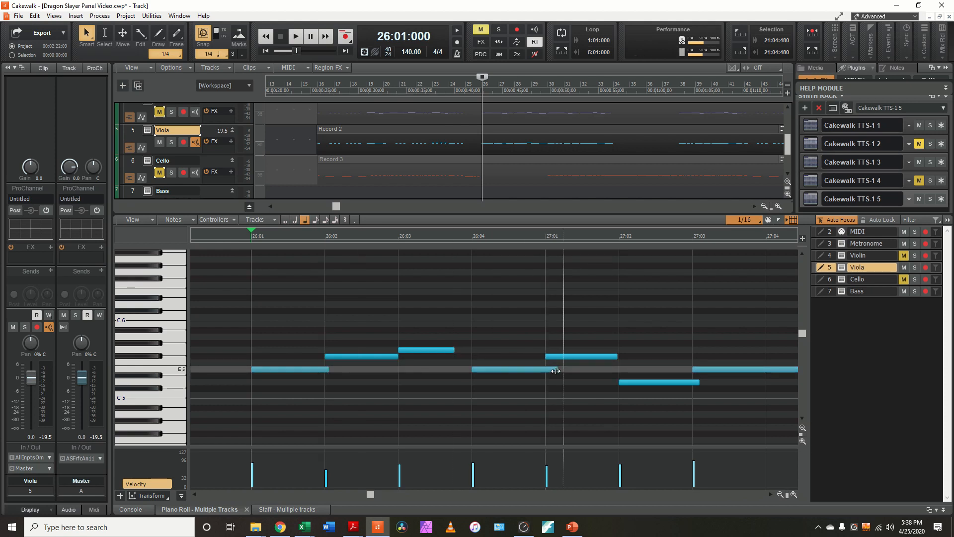
pyautogui.click(281, 509)
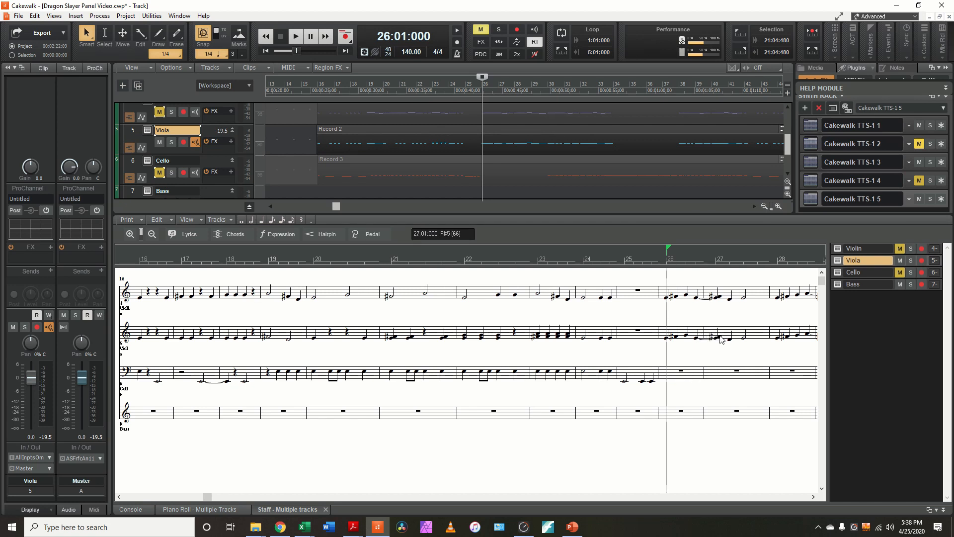
# Step: Shorten the Viola's E5 note at 26:04 to end at 27:01, and play the part from bar 26 in the Staff view
pyautogui.click(222, 510)
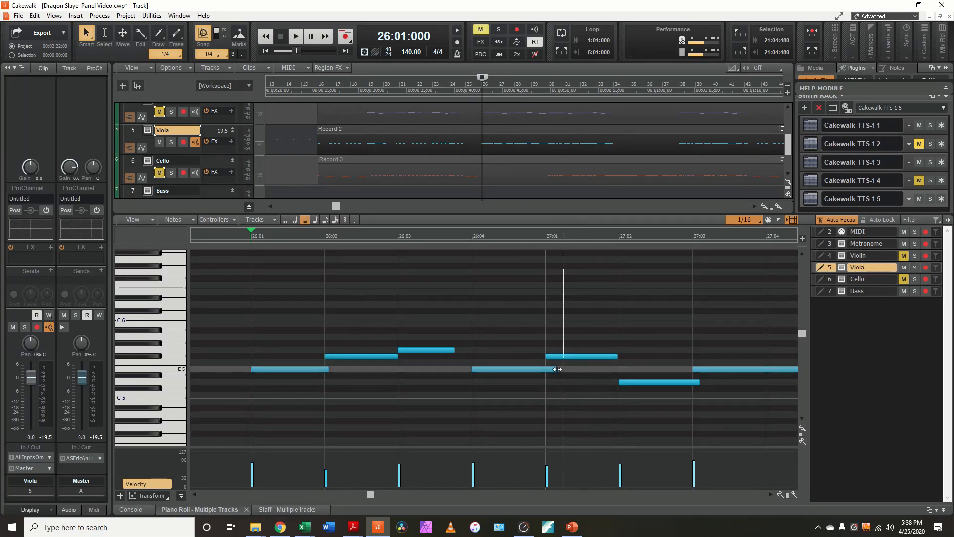
pyautogui.moveTo(557, 369); pyautogui.dragTo(545, 370)
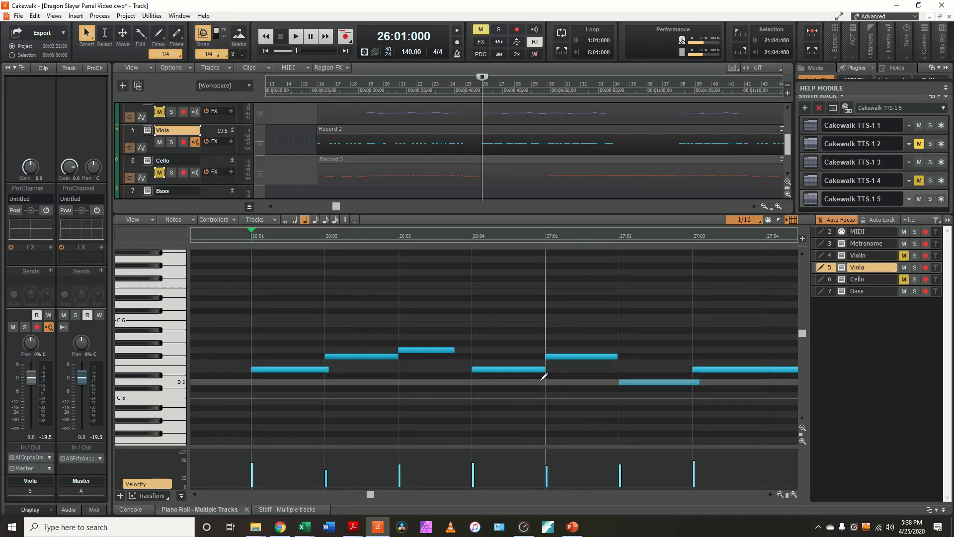
pyautogui.click(273, 510)
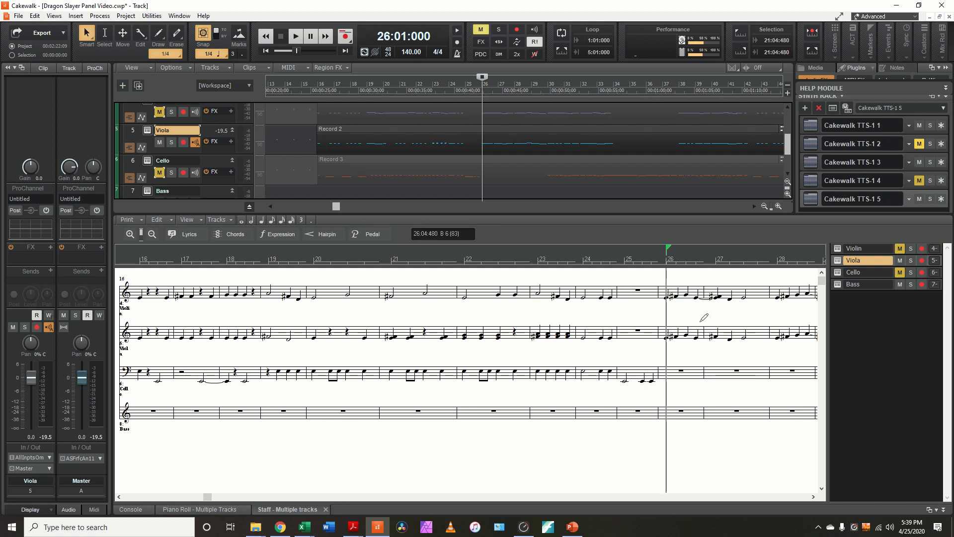
pyautogui.press('space')
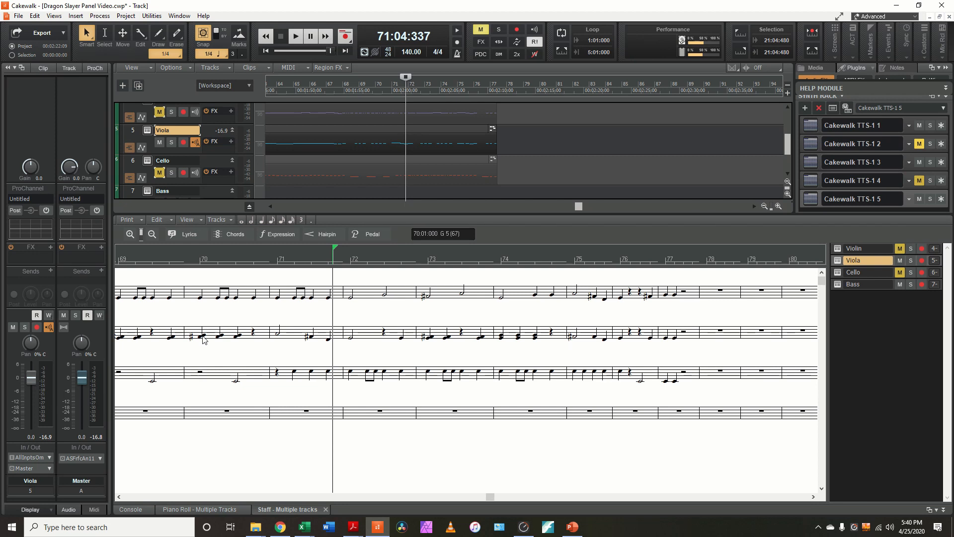
# Step: Lower the three lower Viola chord notes on beats 1, 2 and 3 of bar 70 to E5 in the Piano Roll
pyautogui.click(202, 262)
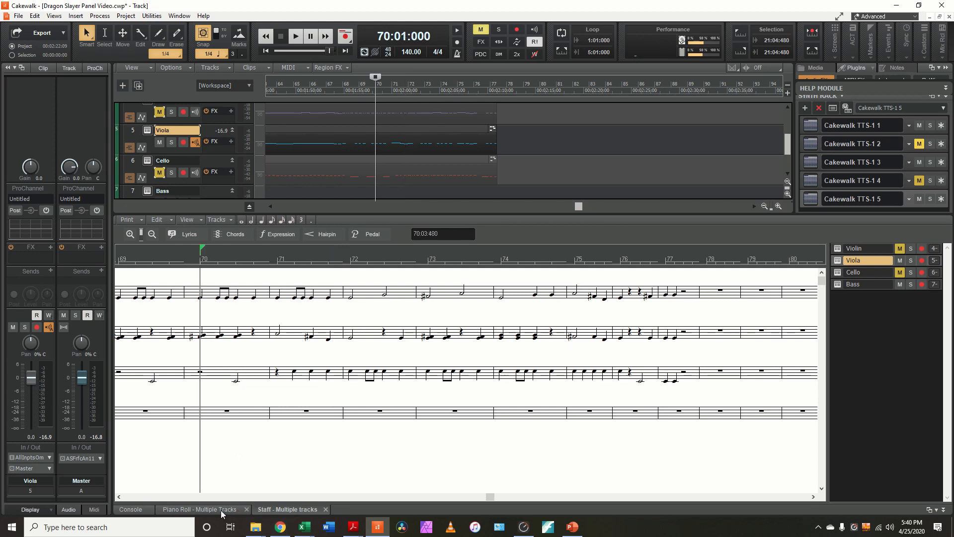
pyautogui.click(222, 511)
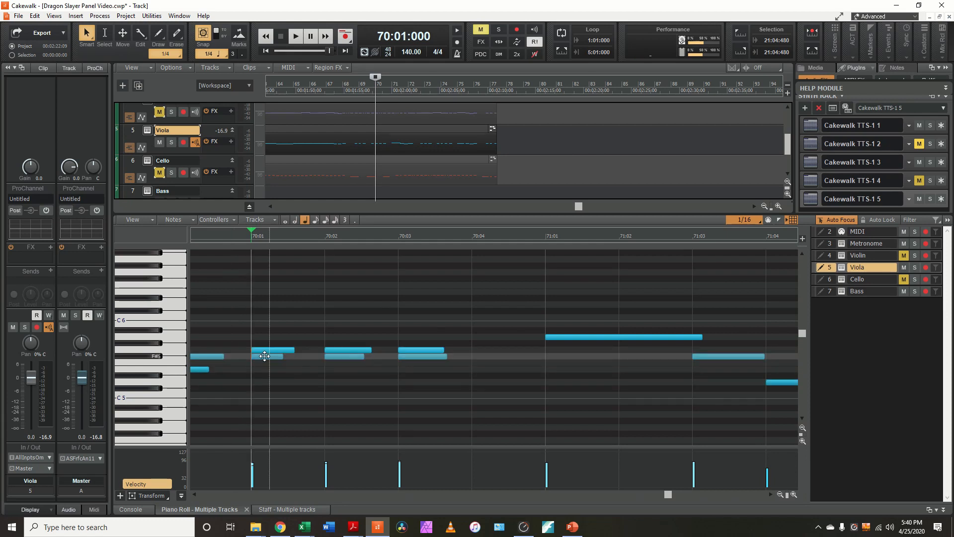
pyautogui.moveTo(264, 356); pyautogui.dragTo(265, 362)
pyautogui.moveTo(337, 356); pyautogui.dragTo(338, 362)
pyautogui.moveTo(420, 356); pyautogui.dragTo(421, 362)
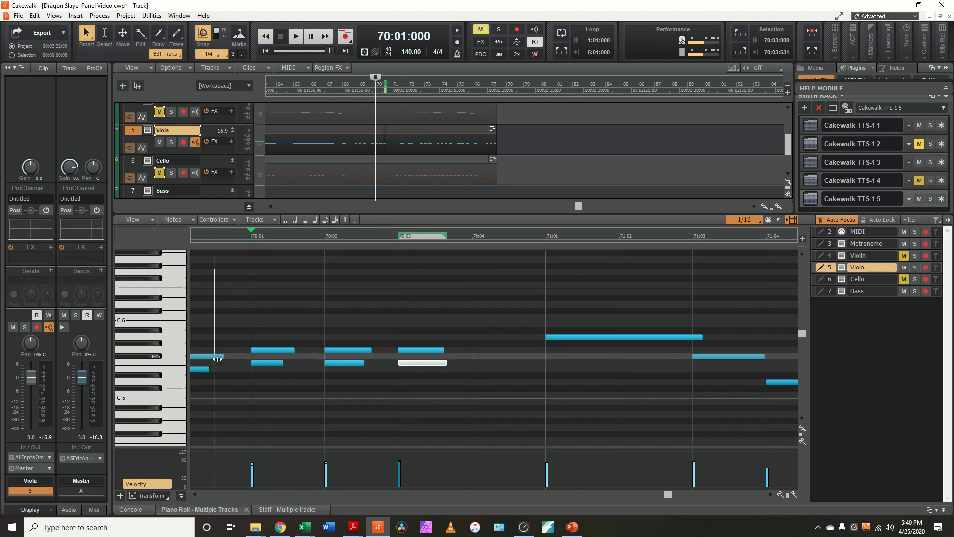
pyautogui.click(261, 362)
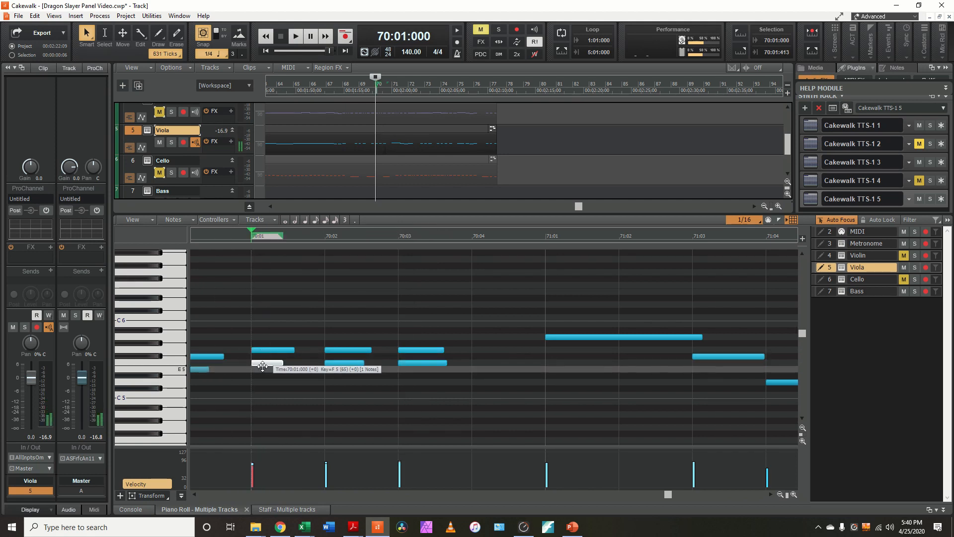
pyautogui.moveTo(273, 365); pyautogui.dragTo(266, 368)
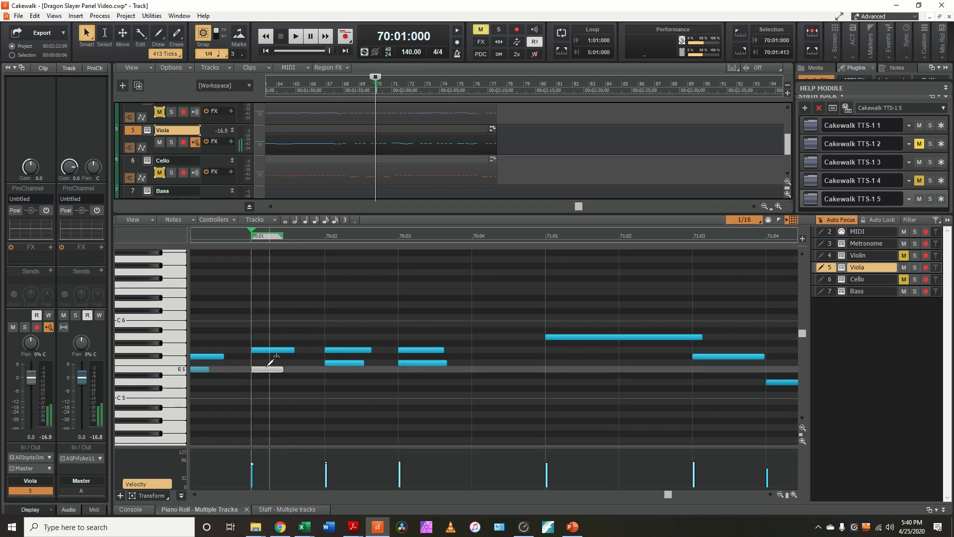
pyautogui.click(338, 363)
pyautogui.moveTo(338, 364); pyautogui.dragTo(339, 369)
pyautogui.moveTo(417, 363); pyautogui.dragTo(417, 369)
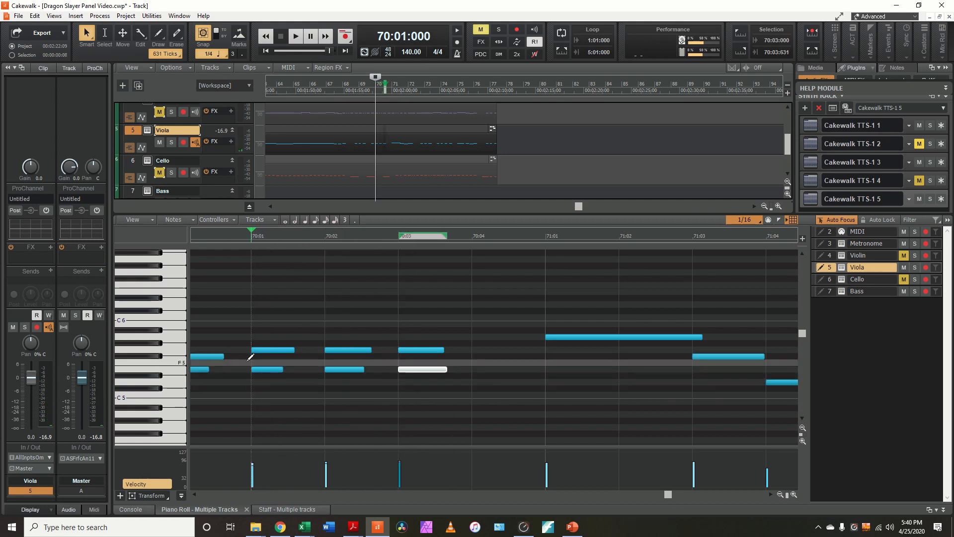
pyautogui.moveTo(251, 362); pyautogui.dragTo(412, 371)
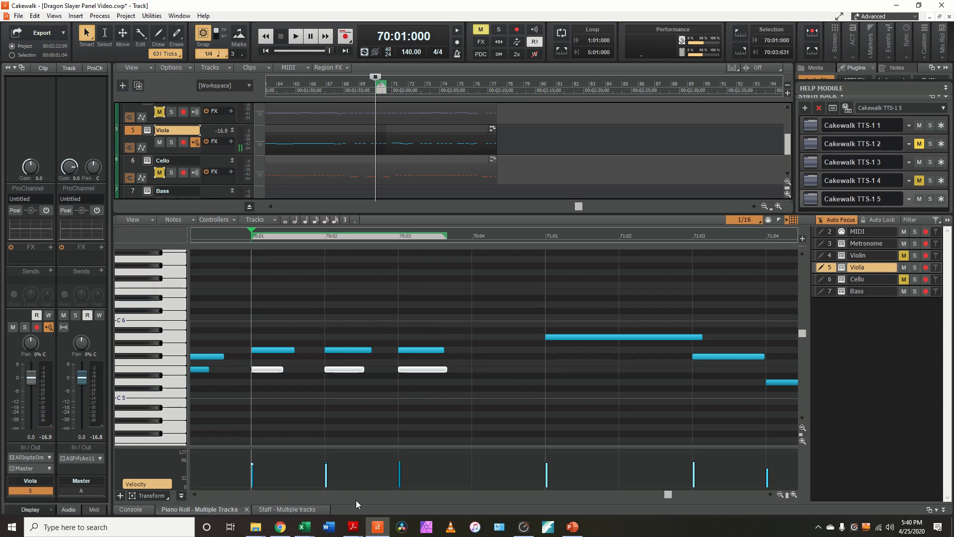
# Step: Play the Viola from bar 70 to bar 78 in the Staff view and return the playhead to bar 16
pyautogui.click(291, 509)
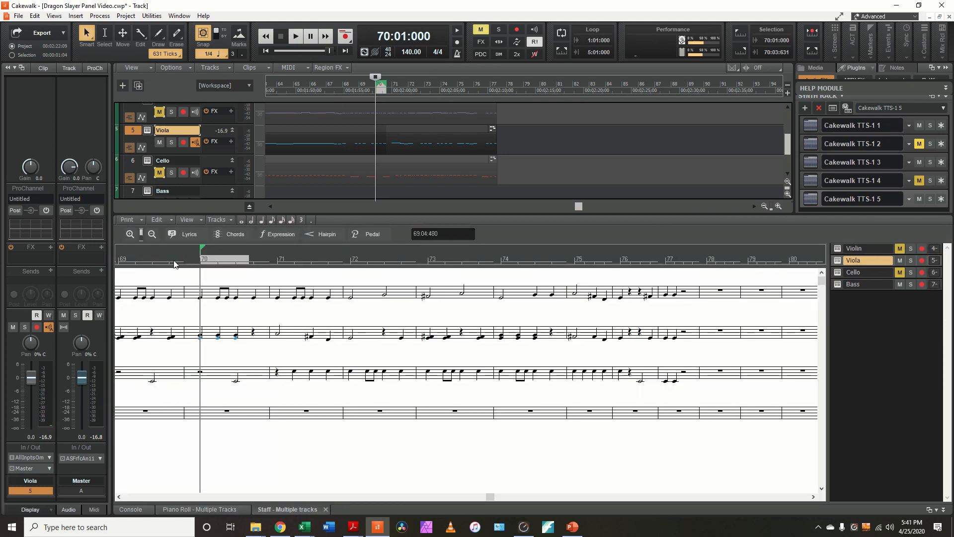
pyautogui.press('space')
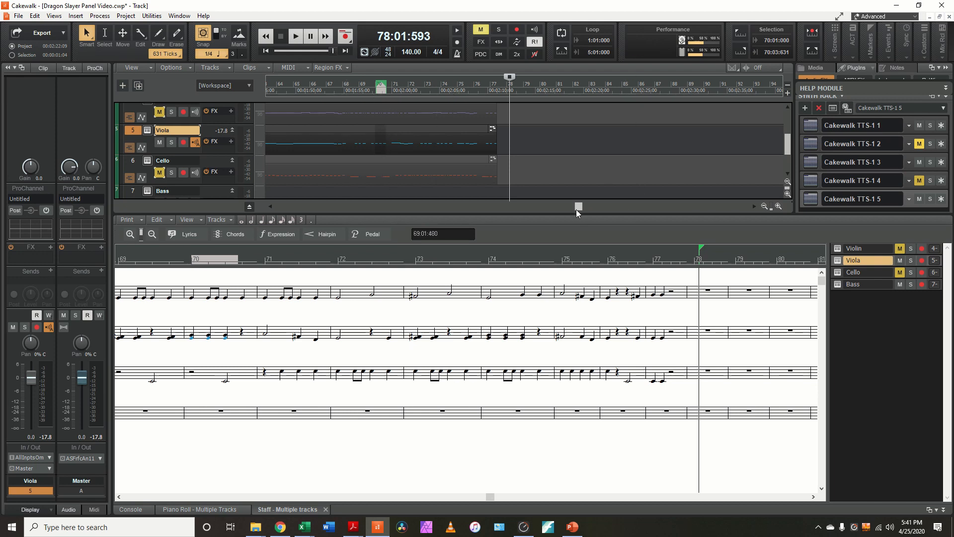
pyautogui.moveTo(577, 206); pyautogui.dragTo(315, 193)
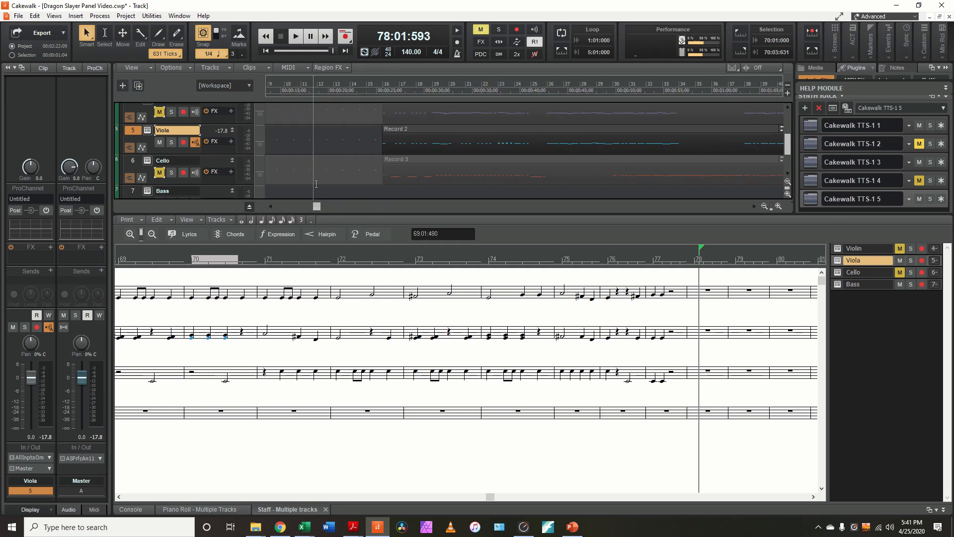
pyautogui.click(383, 87)
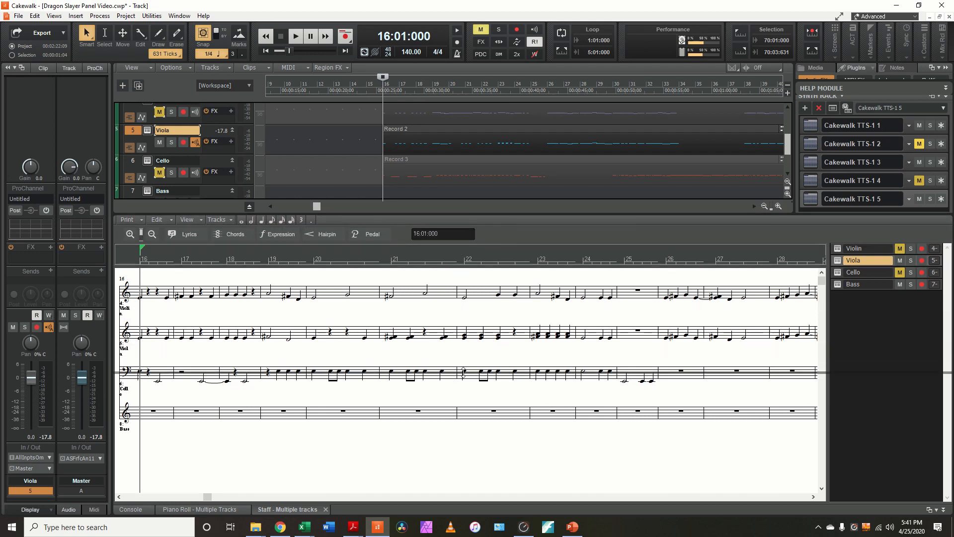
# Step: Enlarge the Track view until the whole Bass track shows, and unmute the Violin and Cello tracks
pyautogui.moveTo(463, 372); pyautogui.dragTo(472, 182)
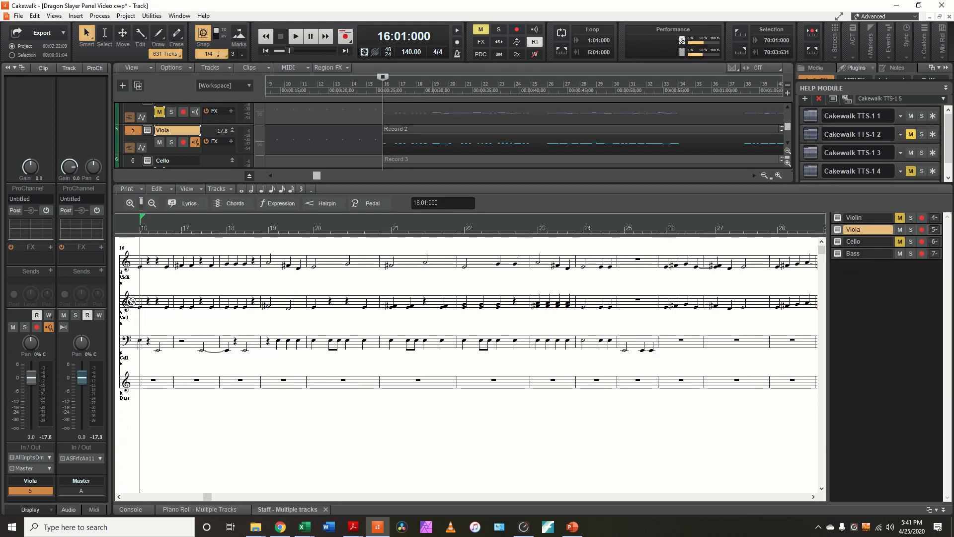
pyautogui.moveTo(531, 183); pyautogui.dragTo(523, 362)
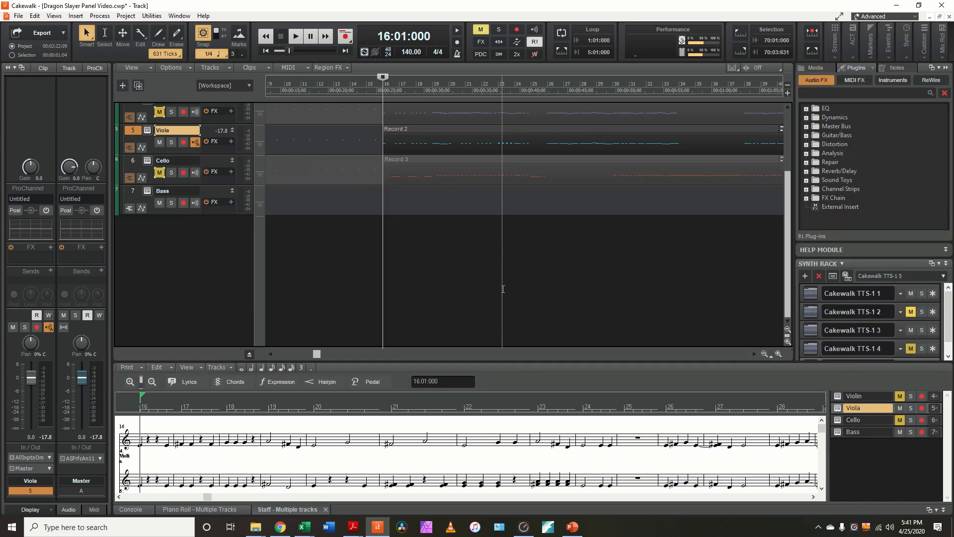
pyautogui.moveTo(477, 360); pyautogui.dragTo(471, 163)
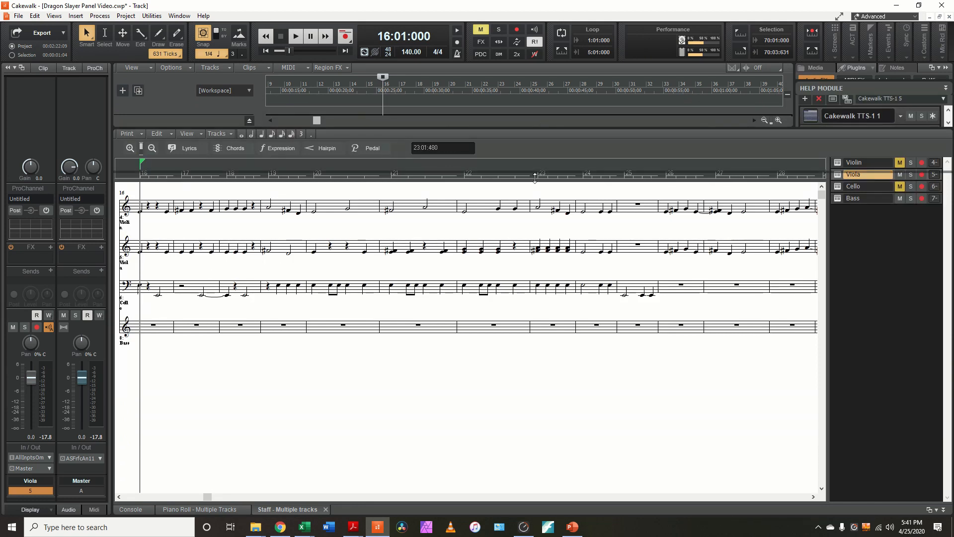
pyautogui.moveTo(527, 128); pyautogui.dragTo(527, 351)
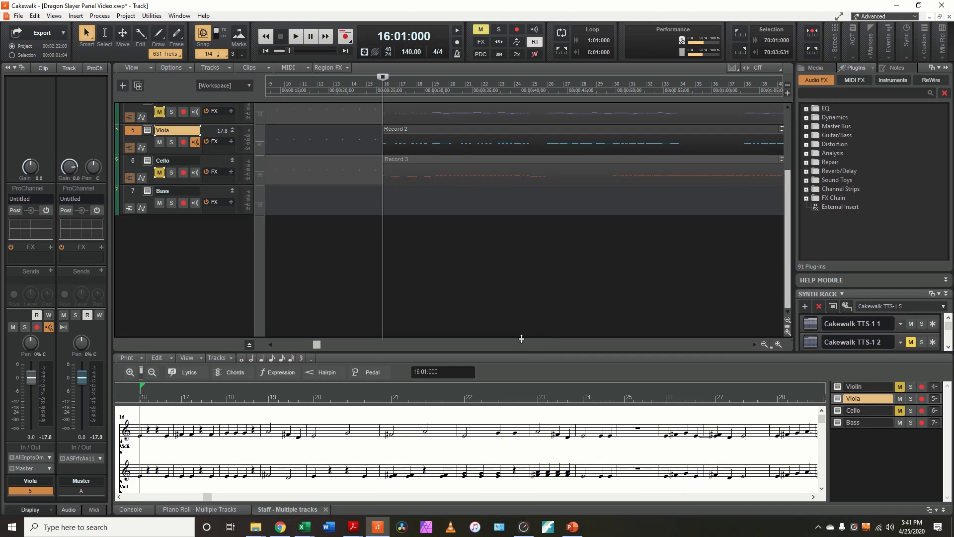
pyautogui.click(159, 111)
pyautogui.click(159, 173)
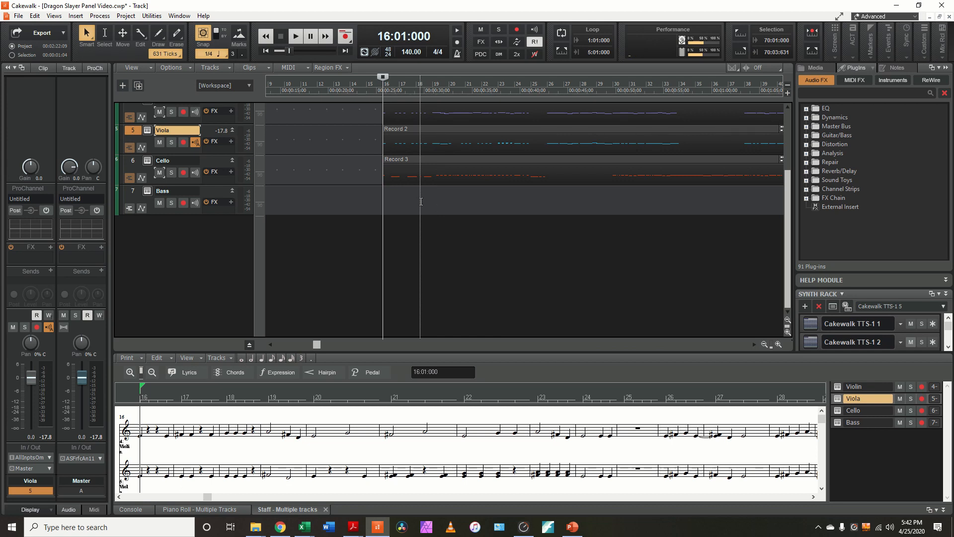
# Step: Copy the Cello clip onto the Bass track at bar 16, using Blend Old and New
pyautogui.click(413, 160)
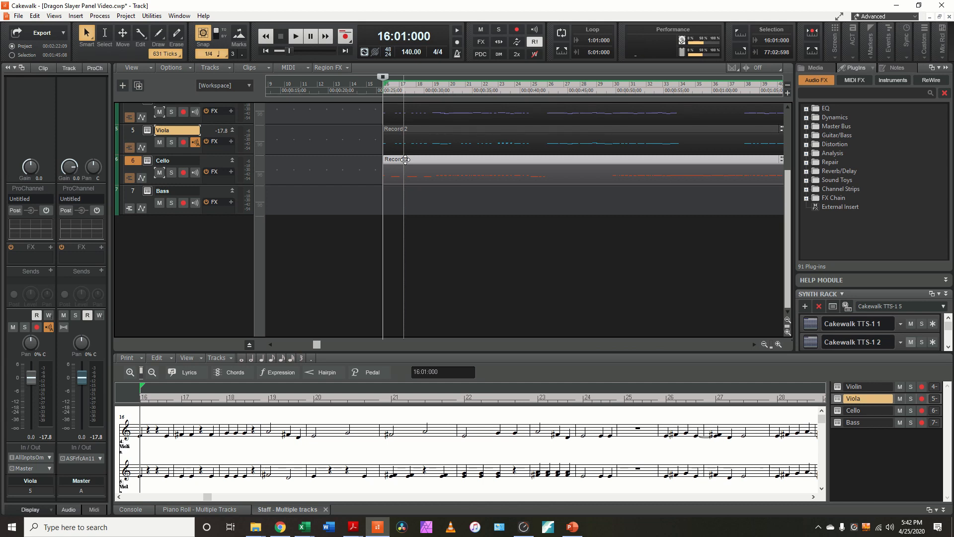
pyautogui.scroll(-4, 405, 159)
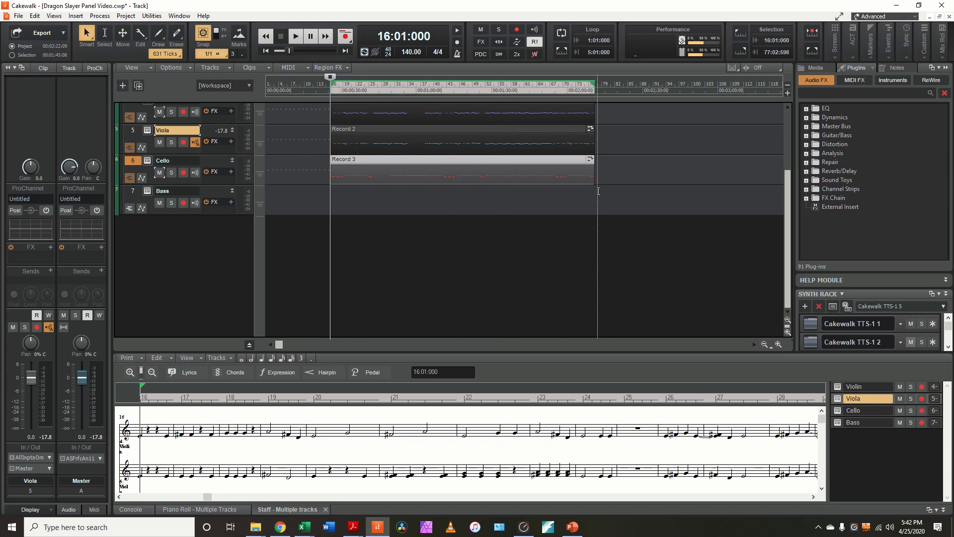
pyautogui.scroll(3, 598, 191)
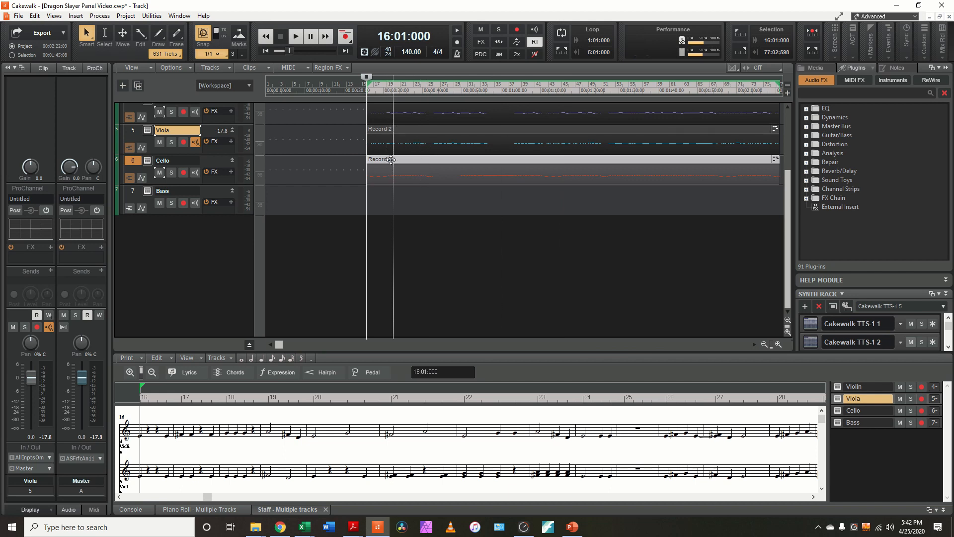
pyautogui.moveTo(391, 160); pyautogui.dragTo(380, 191)
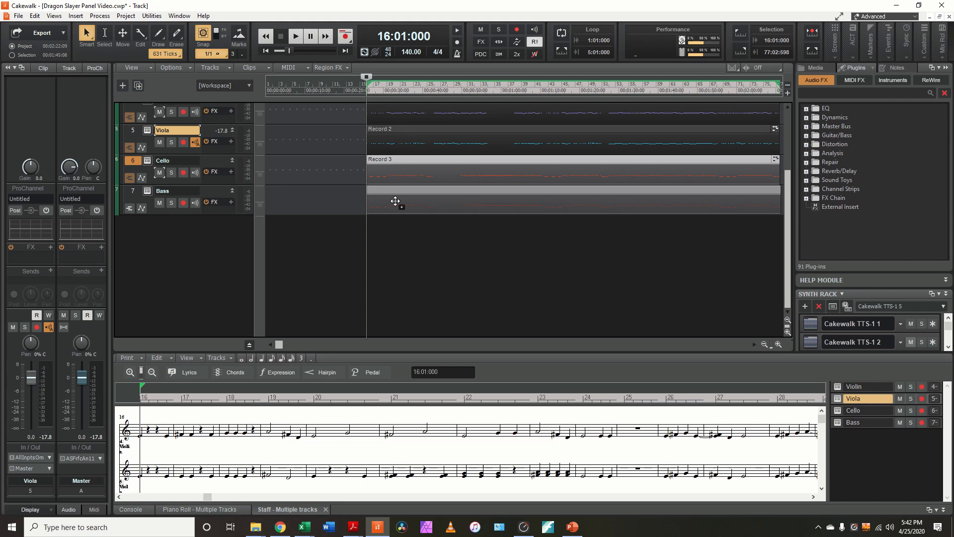
pyautogui.moveTo(395, 200); pyautogui.dragTo(396, 205)
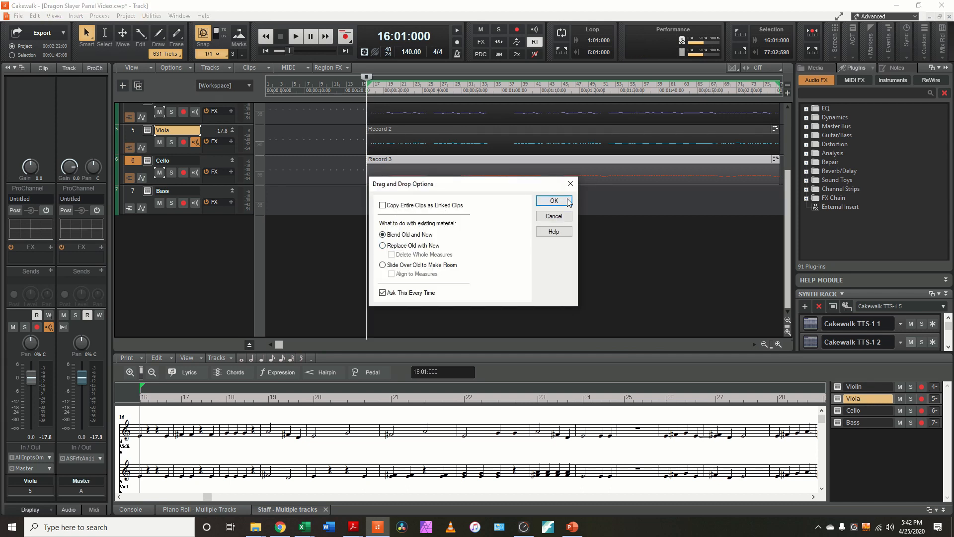
pyautogui.click(552, 201)
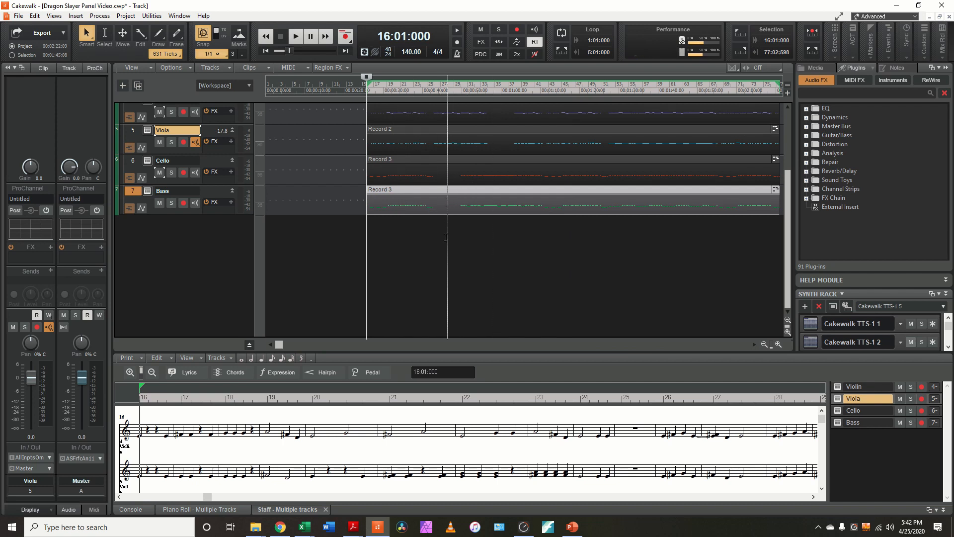
# Step: Enlarge the Staff view to show all four staves, and set the Viola staff's clef to Alto in the staff layout
pyautogui.moveTo(464, 351); pyautogui.dragTo(478, 223)
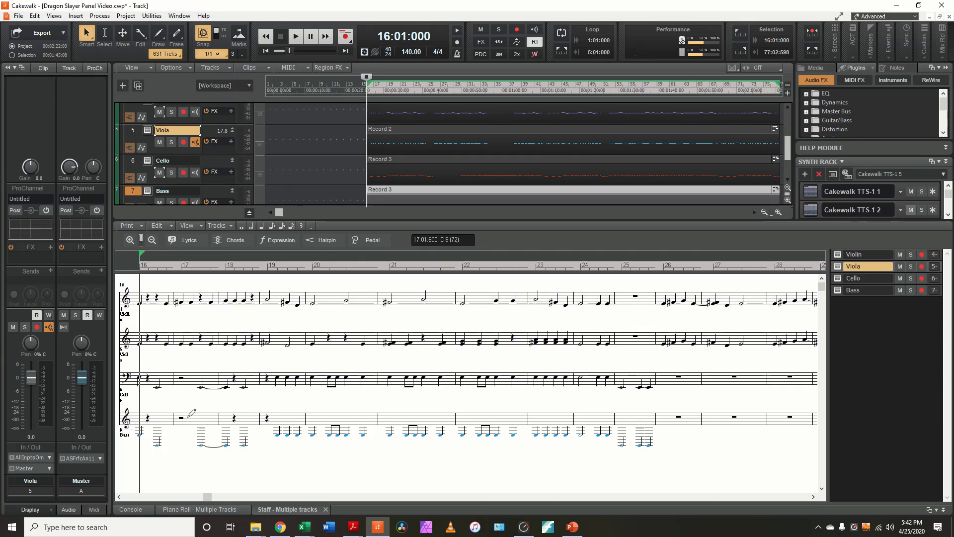
pyautogui.rightClick(188, 420)
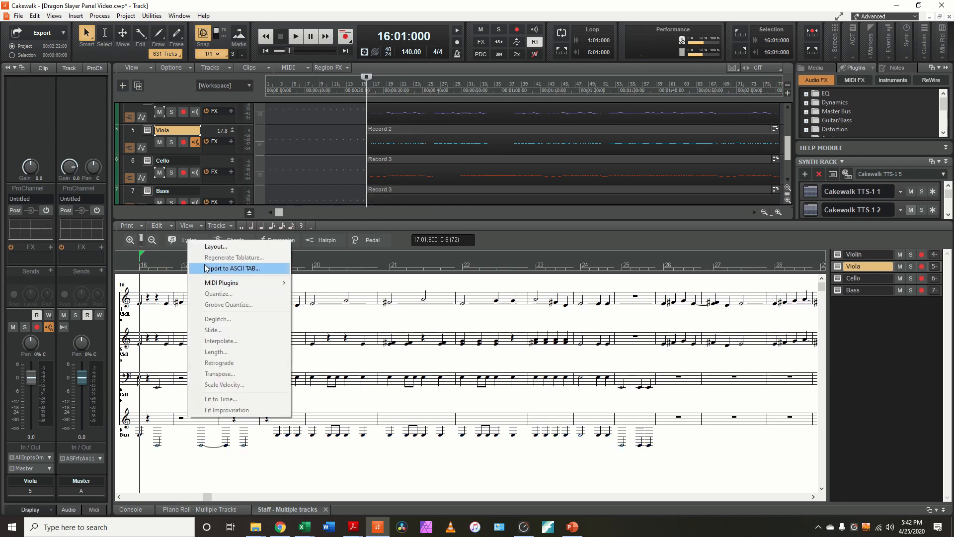
pyautogui.click(216, 246)
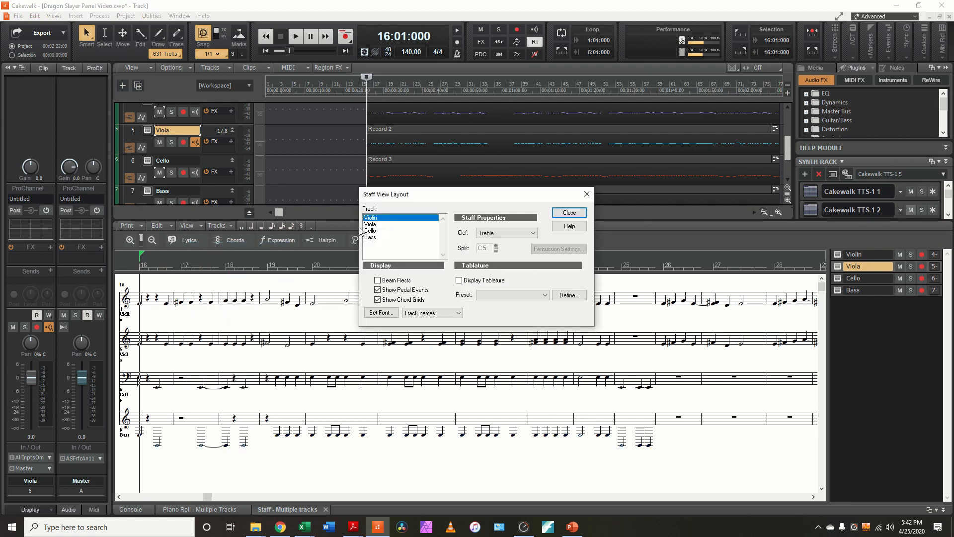
pyautogui.click(376, 224)
pyautogui.click(376, 230)
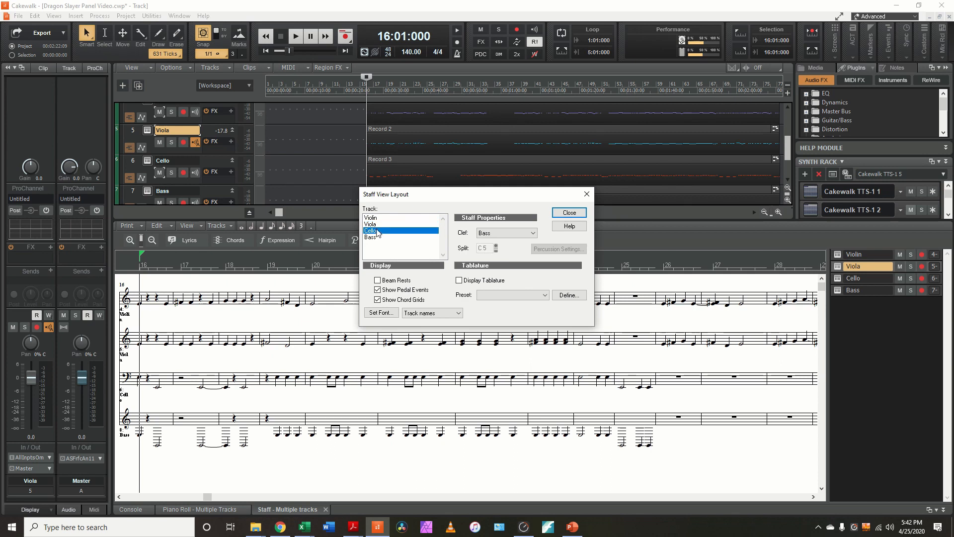
pyautogui.click(378, 242)
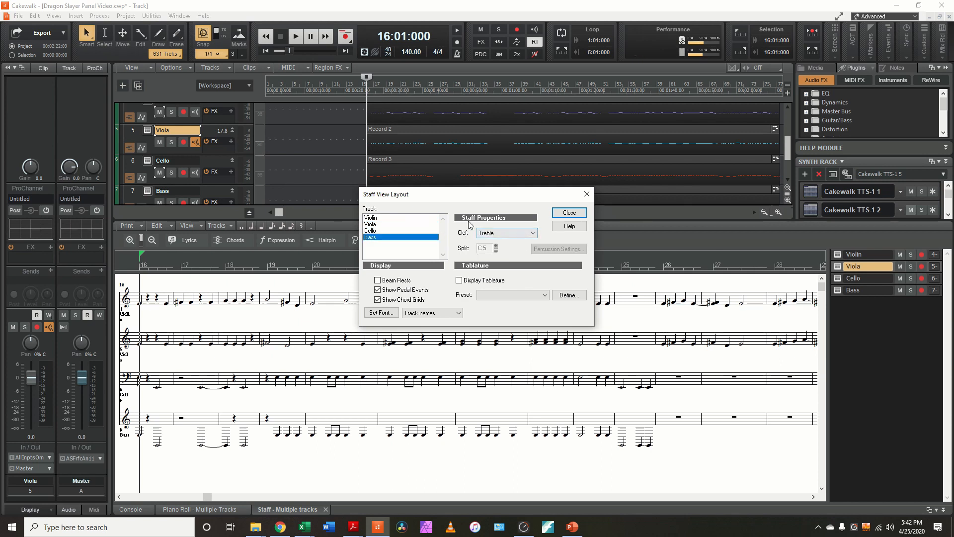
pyautogui.click(373, 225)
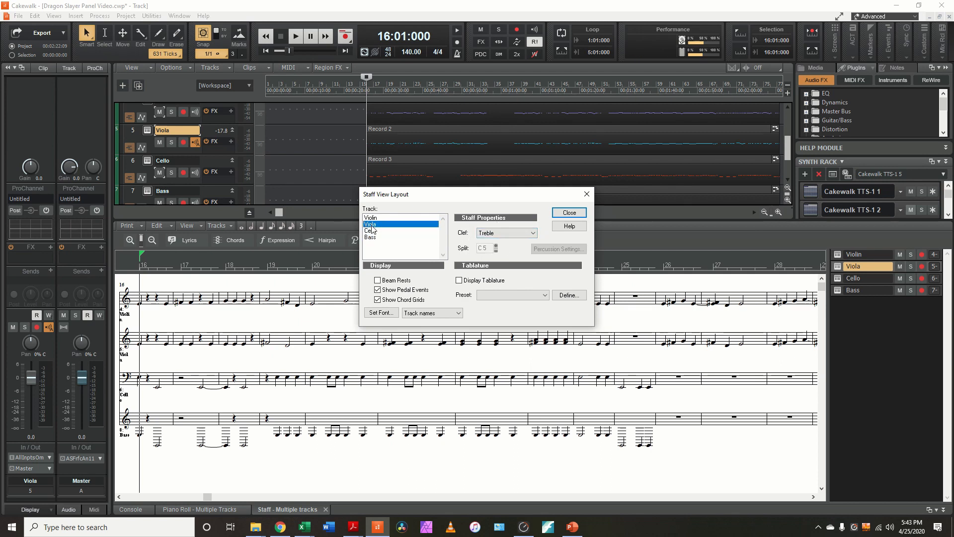
pyautogui.click(532, 232)
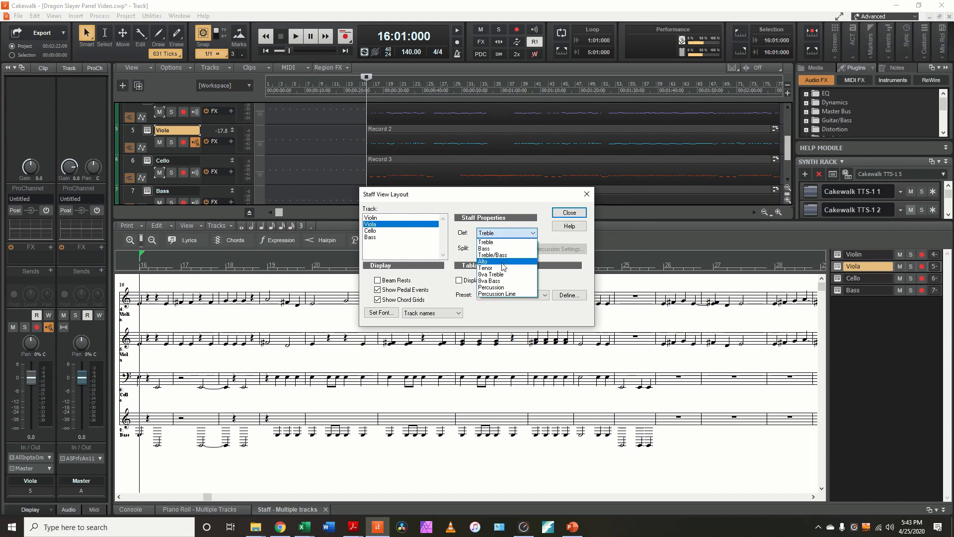
pyautogui.click(499, 253)
# Step: Set the Bass staff's clef to 8va Bass and close the staff layout settings
pyautogui.click(383, 237)
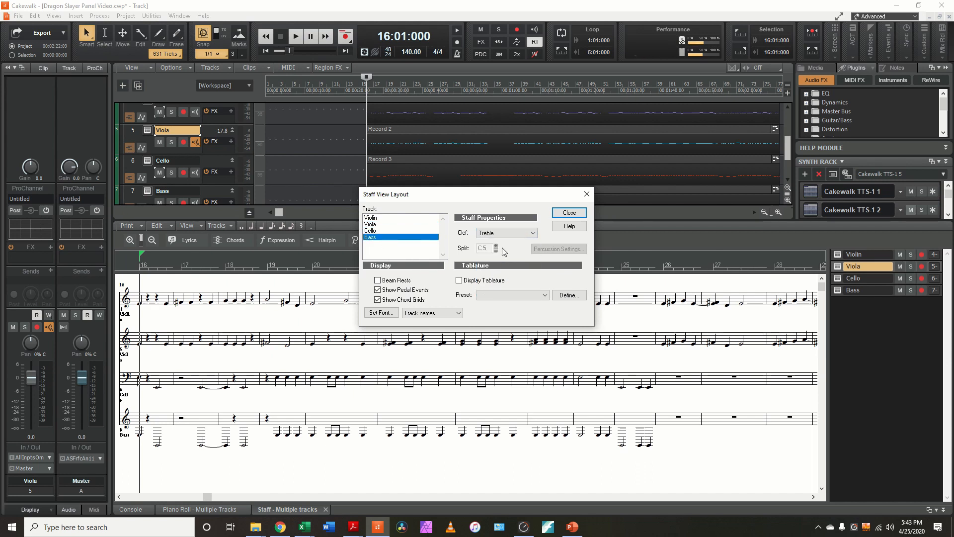
pyautogui.click(514, 234)
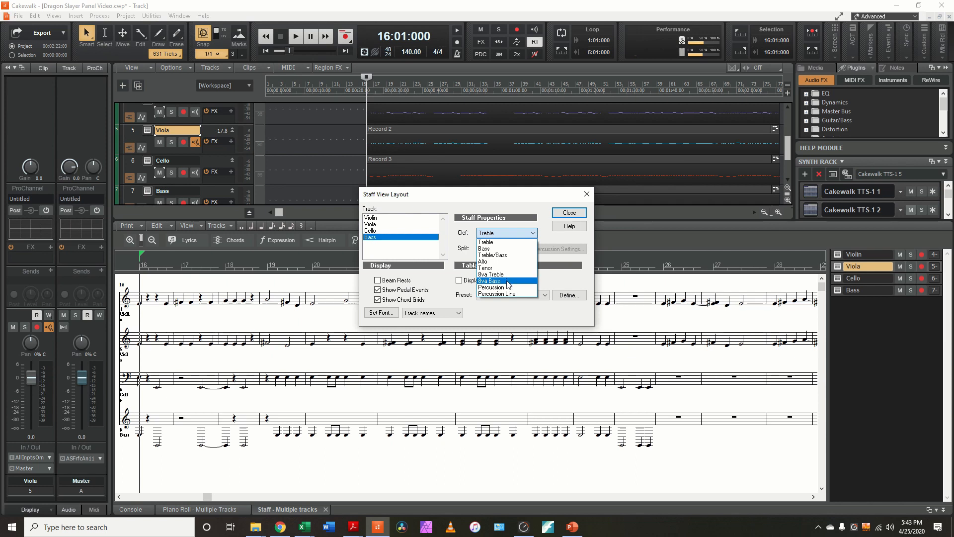
pyautogui.click(507, 281)
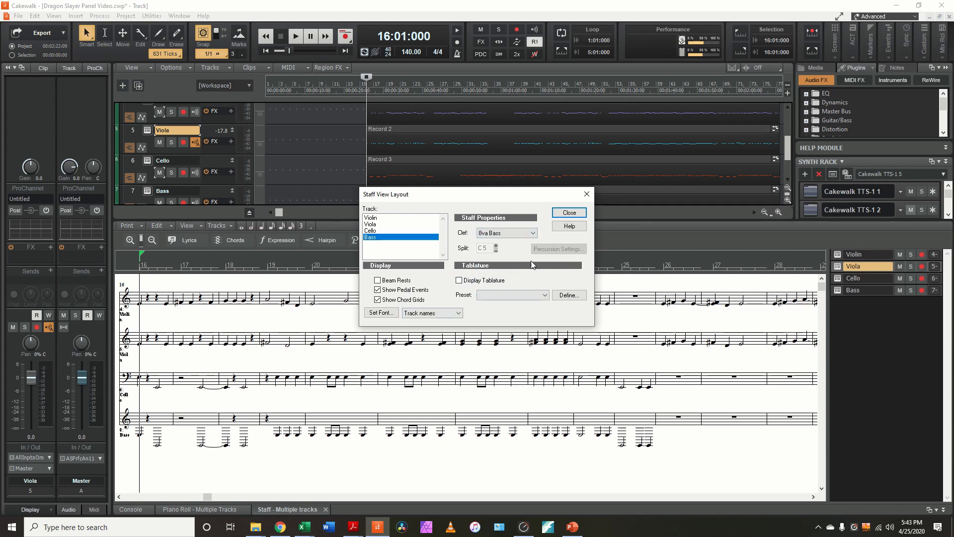
pyautogui.click(565, 214)
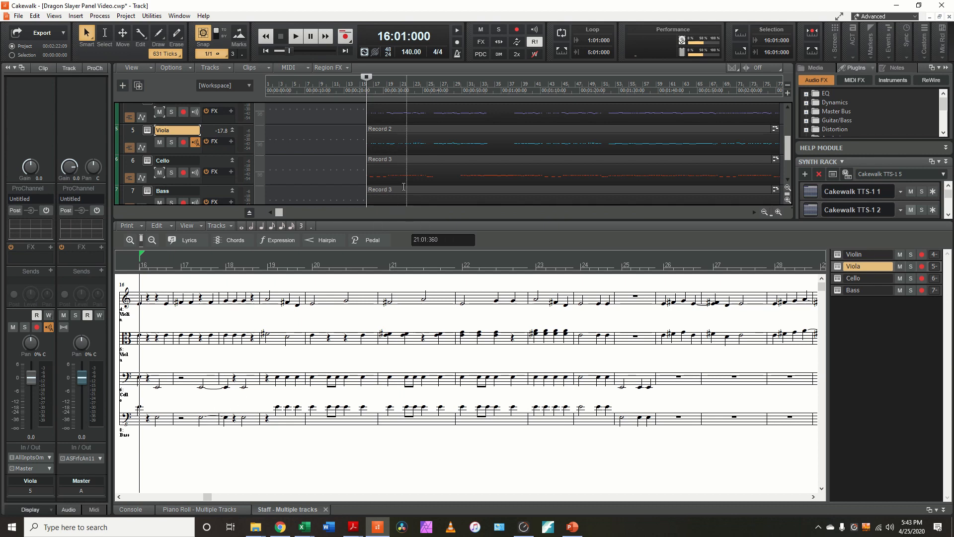
# Step: Transpose the whole Bass clip by -12 with Diatonic Math off, and save the project
pyautogui.click(404, 189)
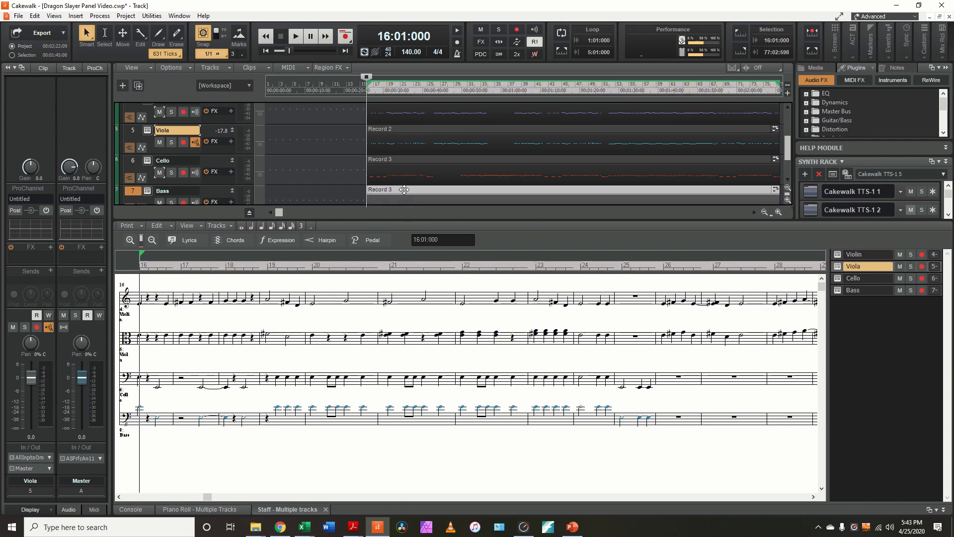
pyautogui.click(99, 16)
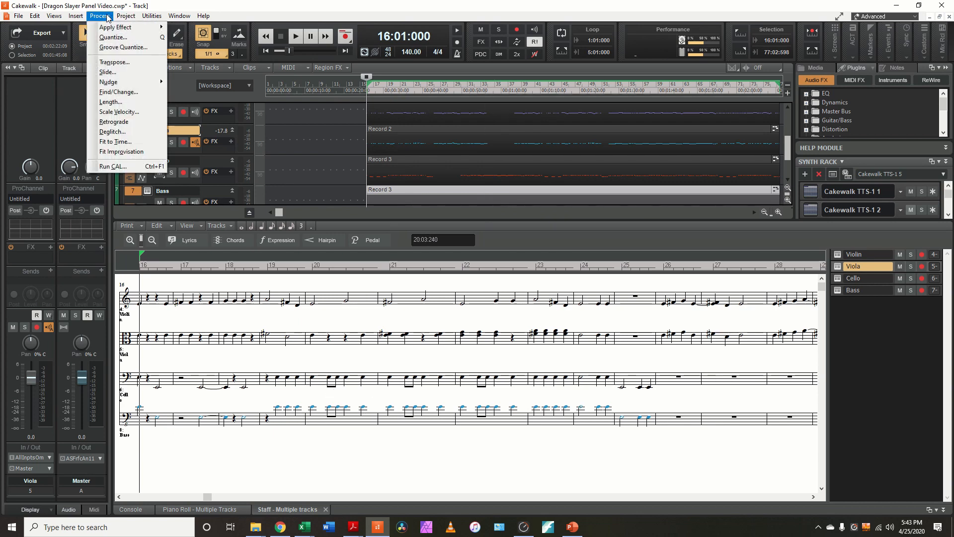
pyautogui.click(122, 61)
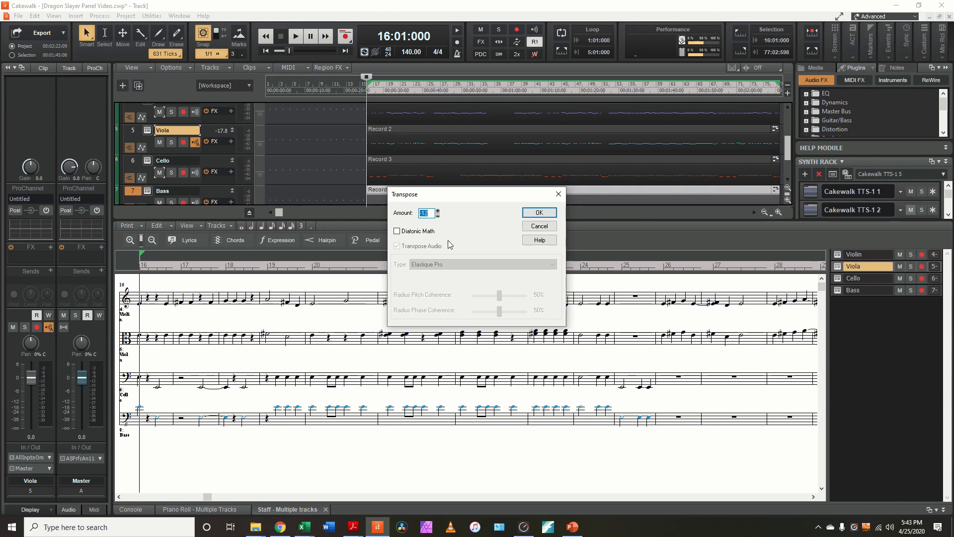
pyautogui.click(398, 231)
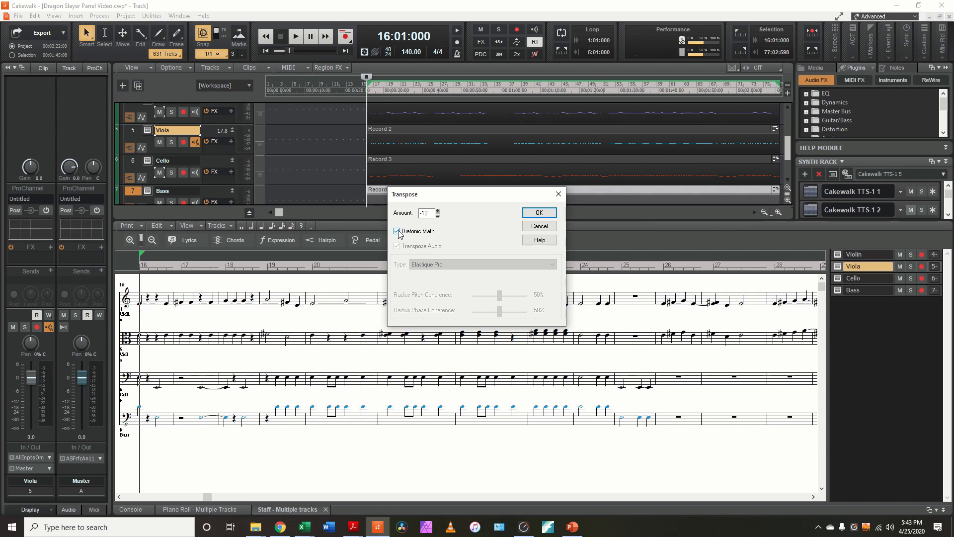
pyautogui.click(398, 231)
pyautogui.click(537, 214)
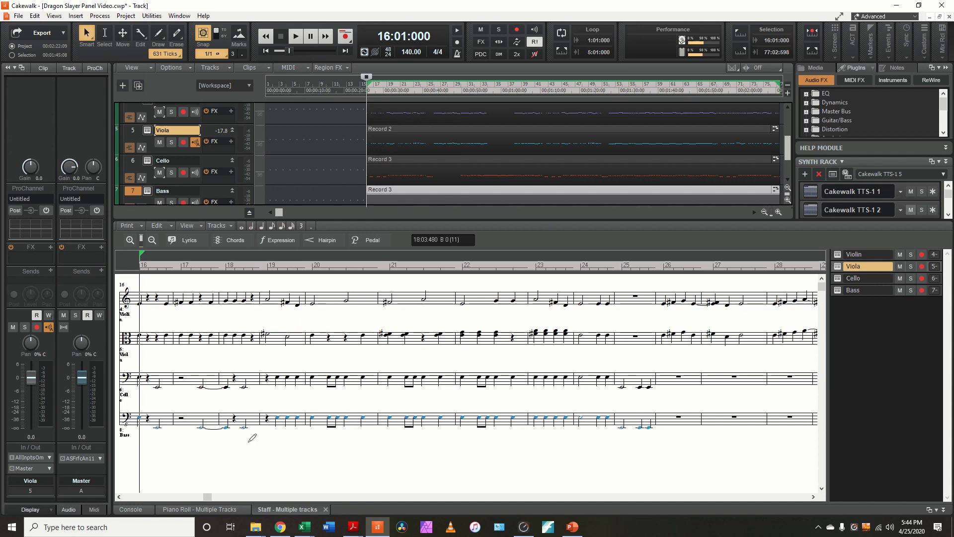
pyautogui.hotkey('ctrl', 's')
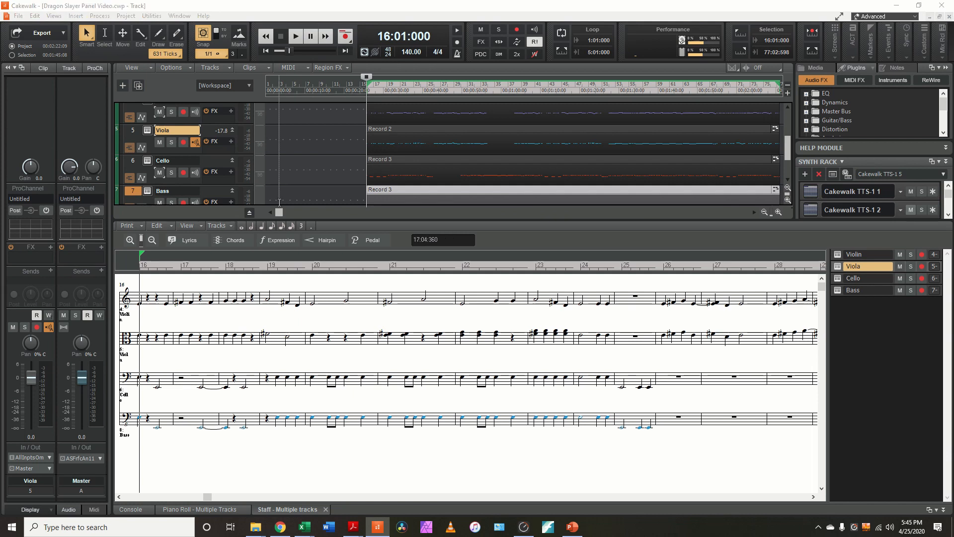